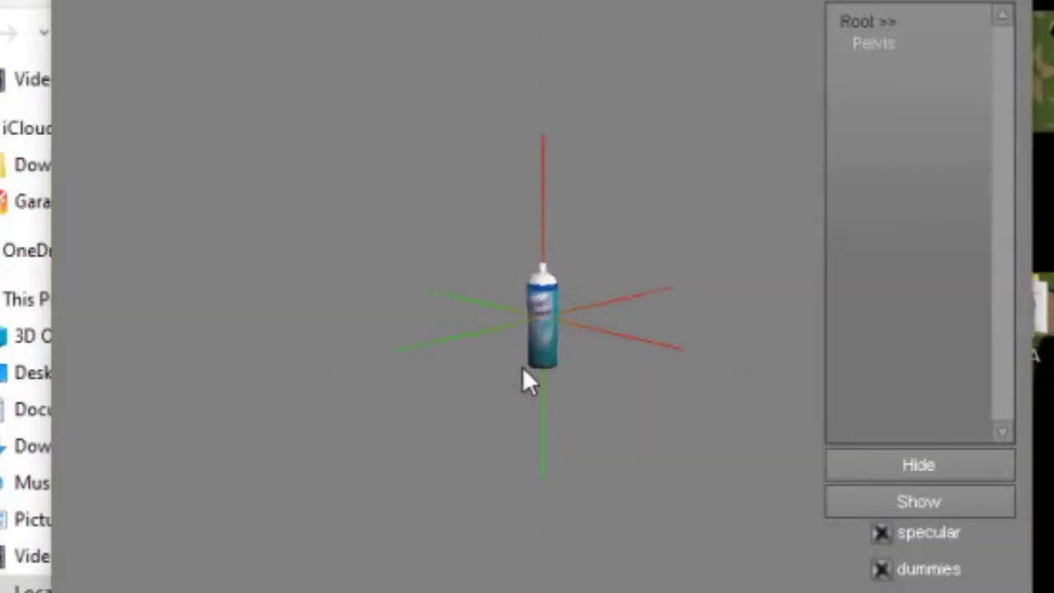
- Zoom in on the blue spray can model in DFF Viewer and rotate it to view its sides
scroll(527, 377, up, 3)
mouse_move(527, 371)
mouse_down()
mouse_move(823, 348)
mouse_move(379, 360)
mouse_move(913, 299)
mouse_move(478, 316)
mouse_move(628, 343)
mouse_move(479, 297)
mouse_move(494, 370)
mouse_move(442, 475)
mouse_move(653, 455)
mouse_move(708, 419)
mouse_move(595, 372)
mouse_move(791, 388)
mouse_move(689, 365)
mouse_up()
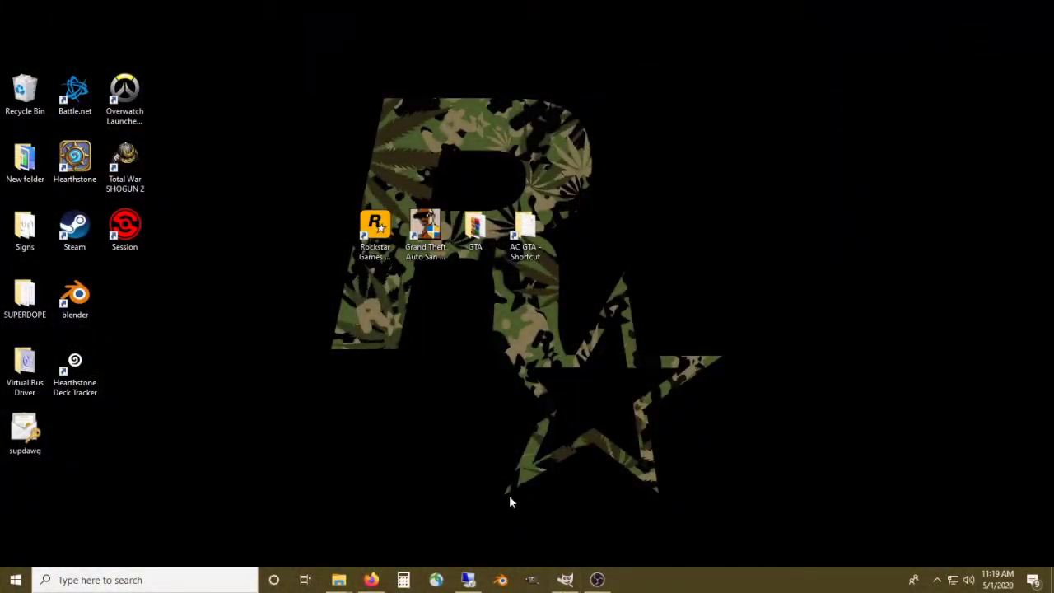
- Restore Firefox and switch back and forth between the SprayGTASA.webp and Lysol 199972.JPG images
click(371, 580)
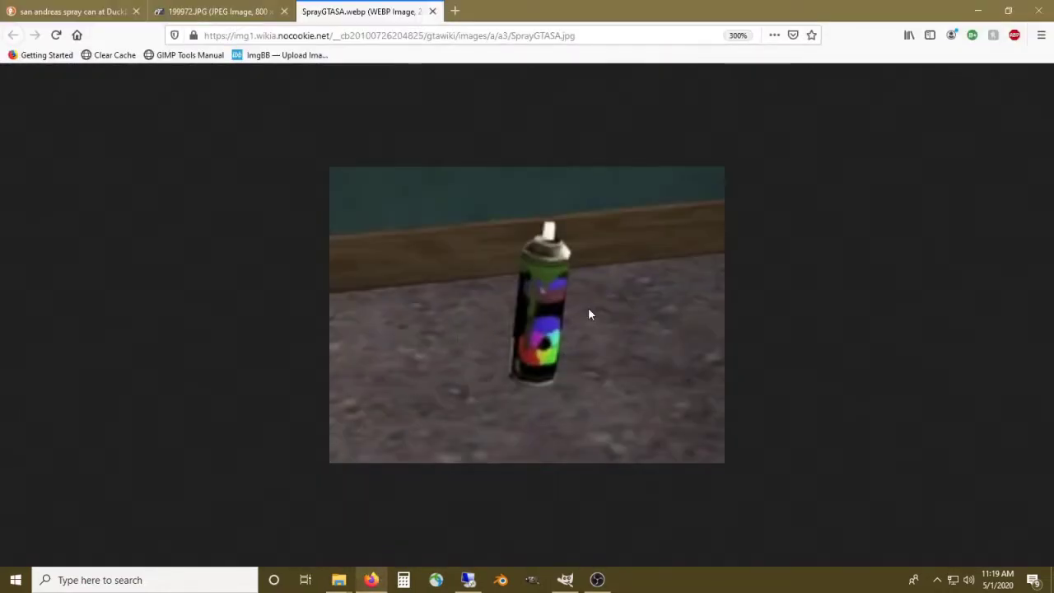
click(240, 7)
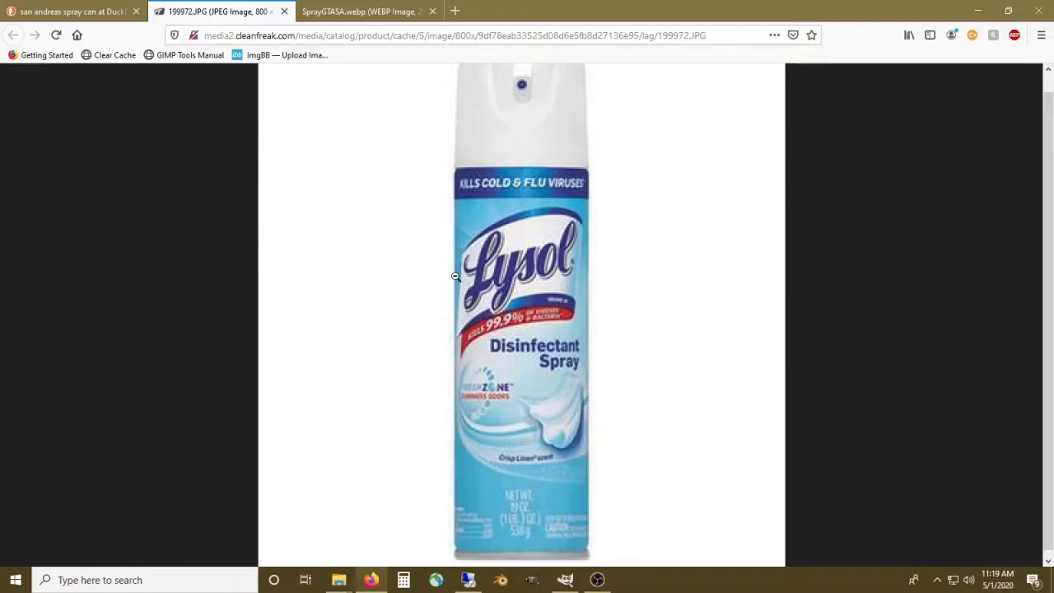
click(407, 8)
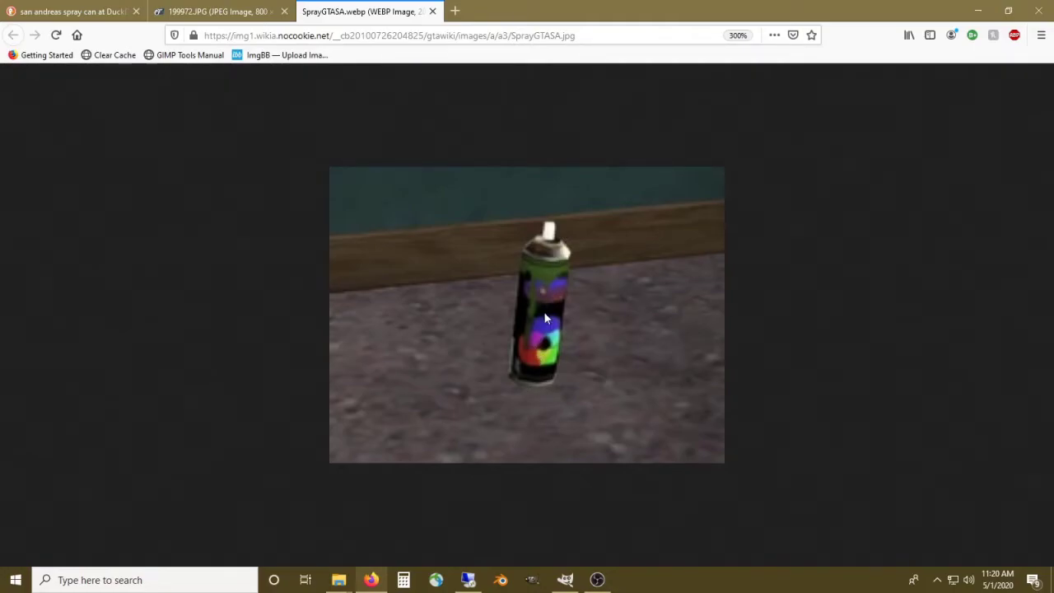
click(217, 11)
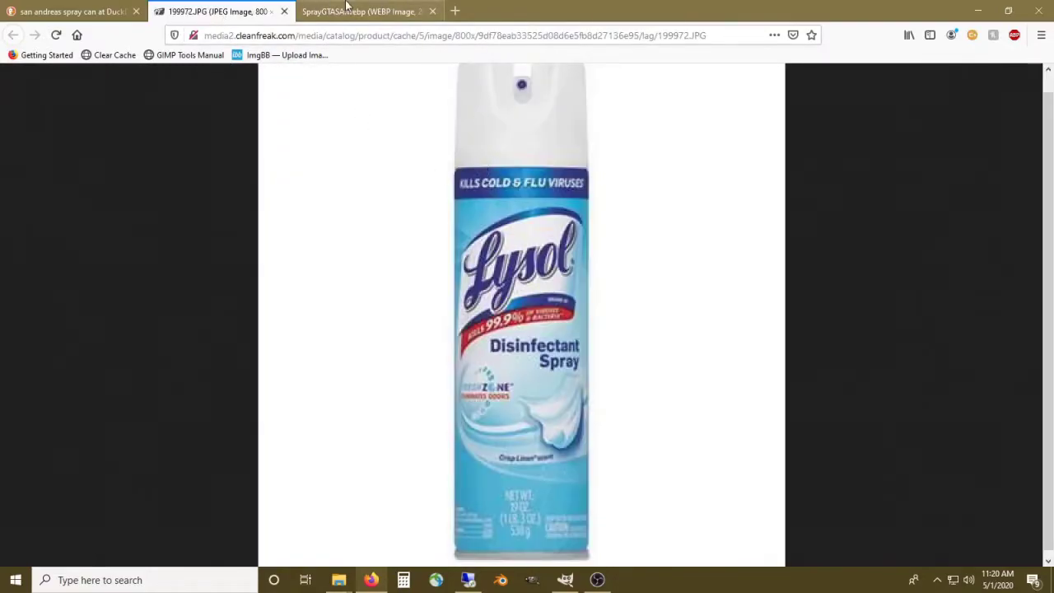
click(354, 10)
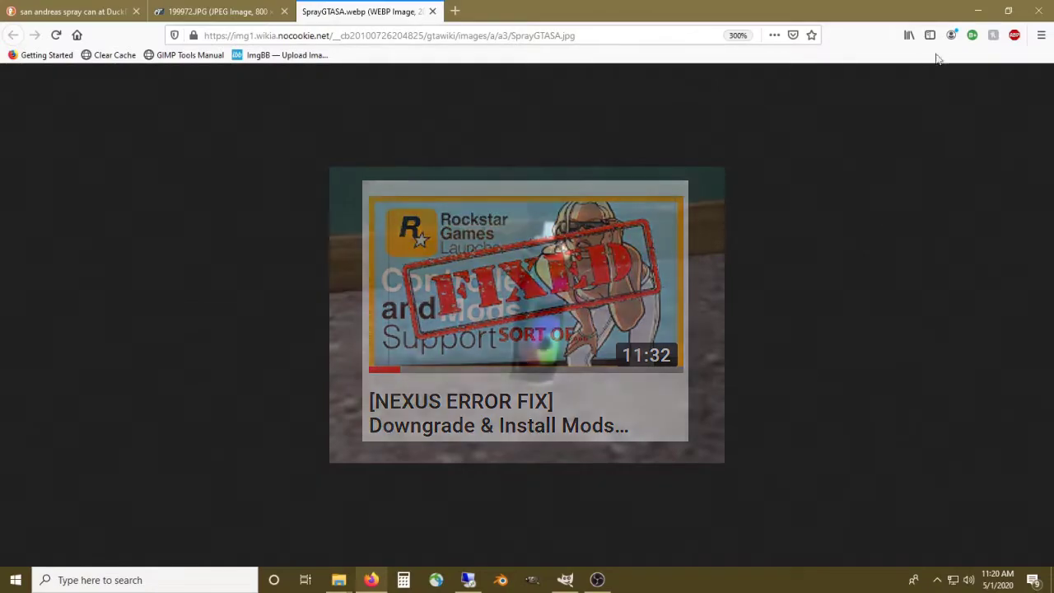
- Minimise Firefox and open the GTA > TOOLS folder from the desktop to get IMG Tool
click(978, 10)
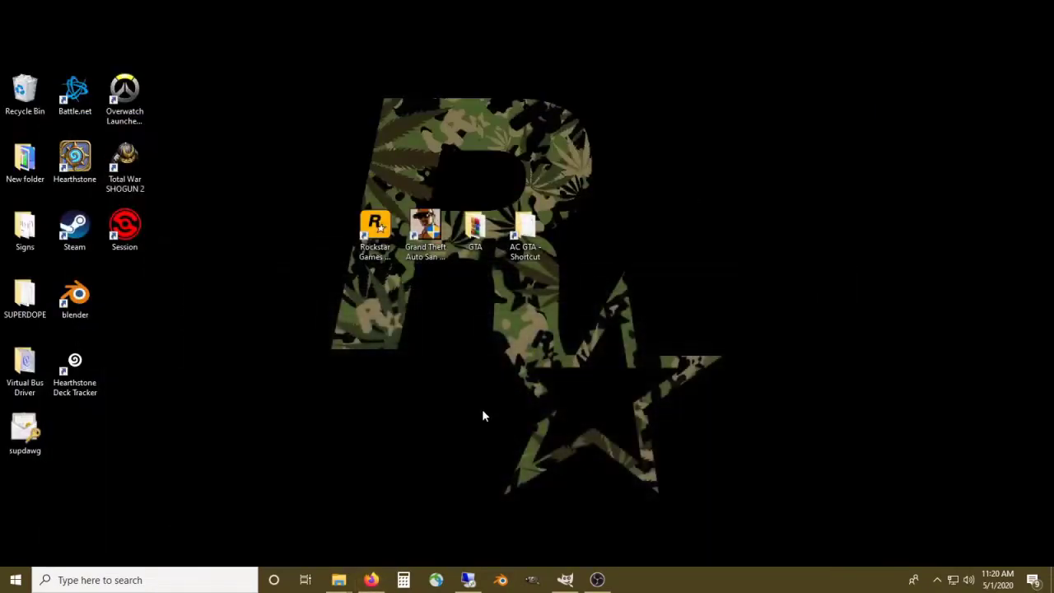
double_click(475, 227)
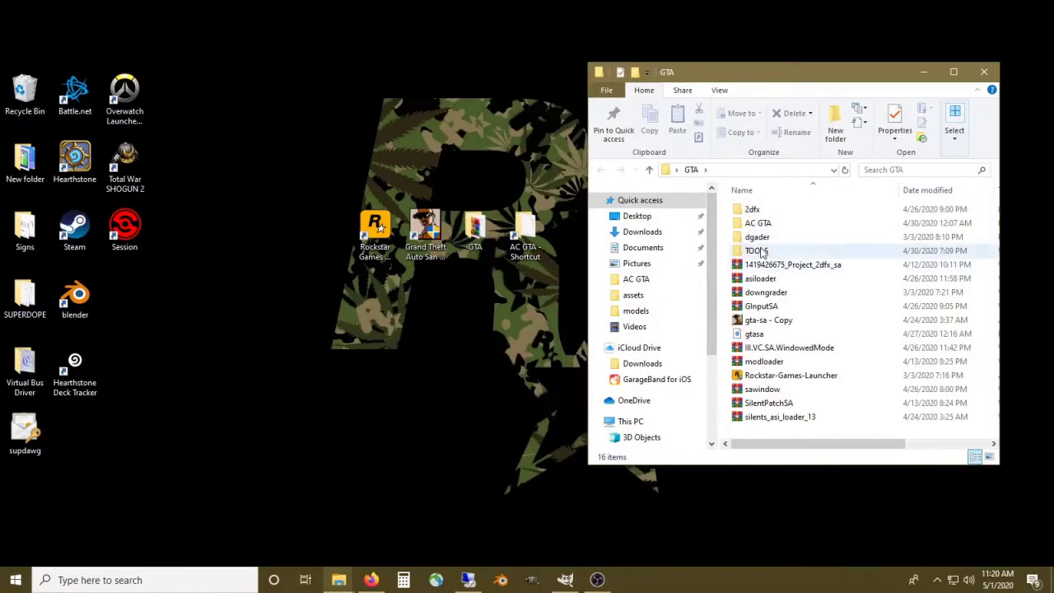
double_click(759, 251)
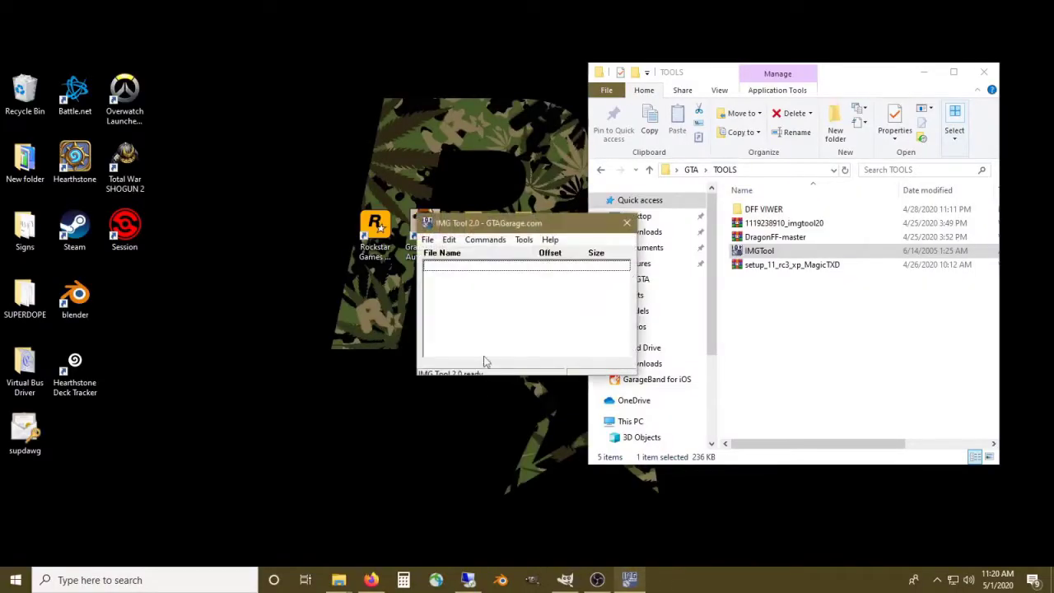
- Open gta3.img from C:\Program Files\Rockstar Games\Grand Theft Auto San Andreas\models in IMG Tool
click(429, 239)
click(445, 252)
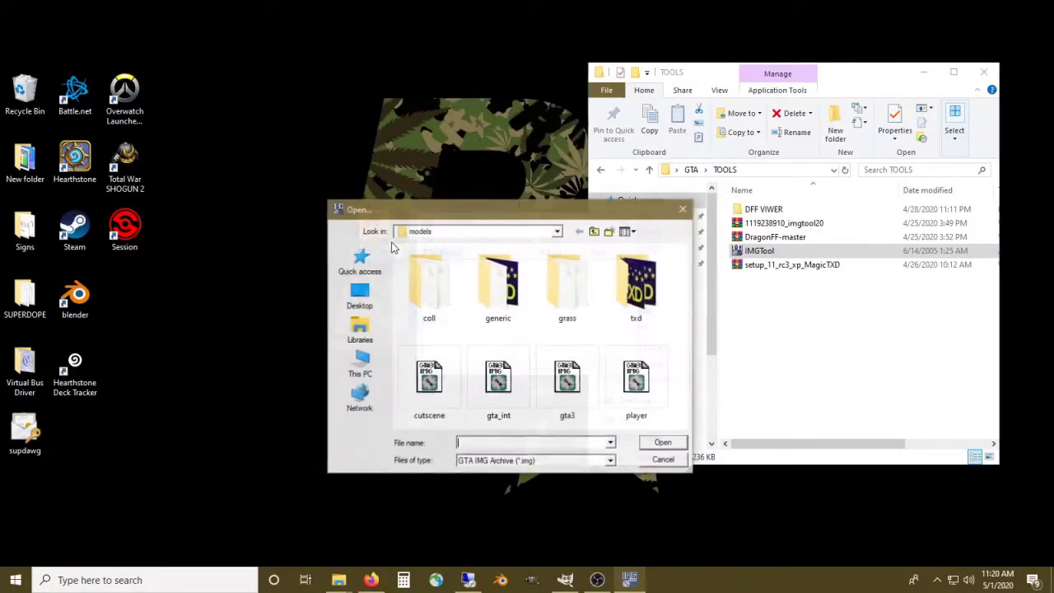
click(362, 366)
double_click(446, 411)
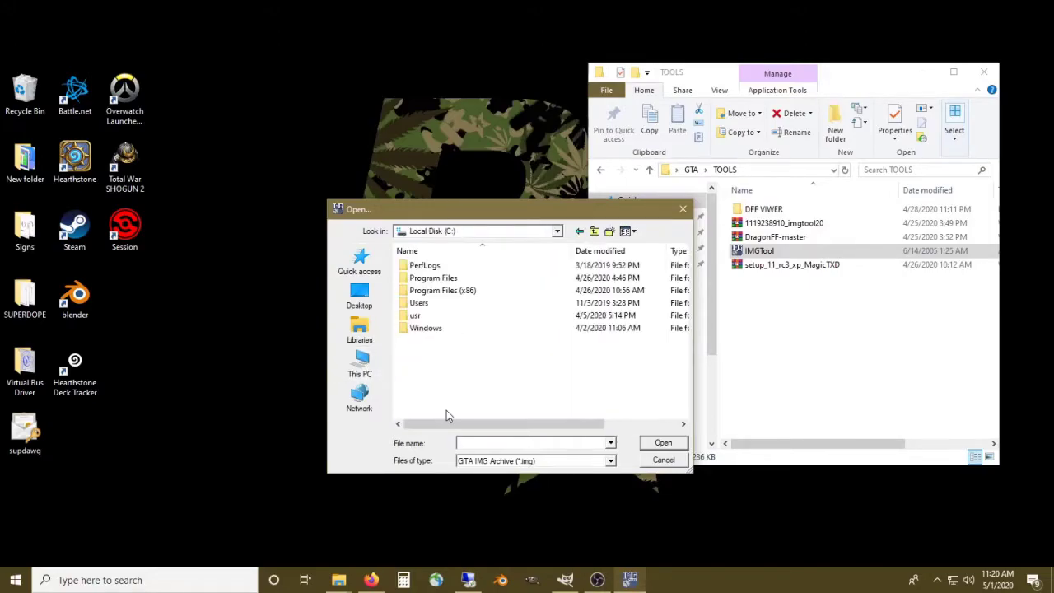
double_click(444, 280)
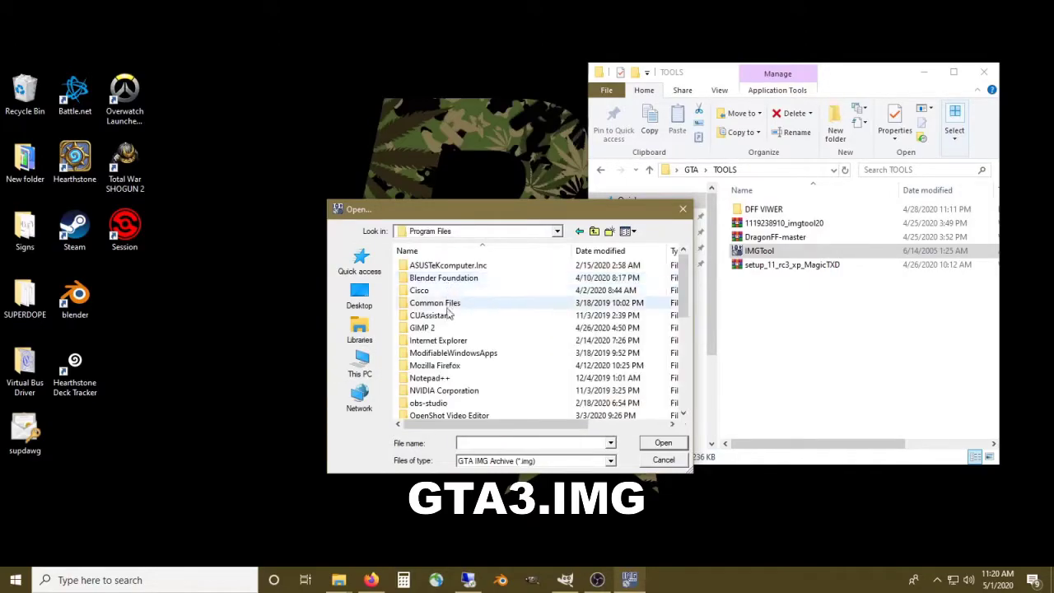
scroll(449, 346, down, 1)
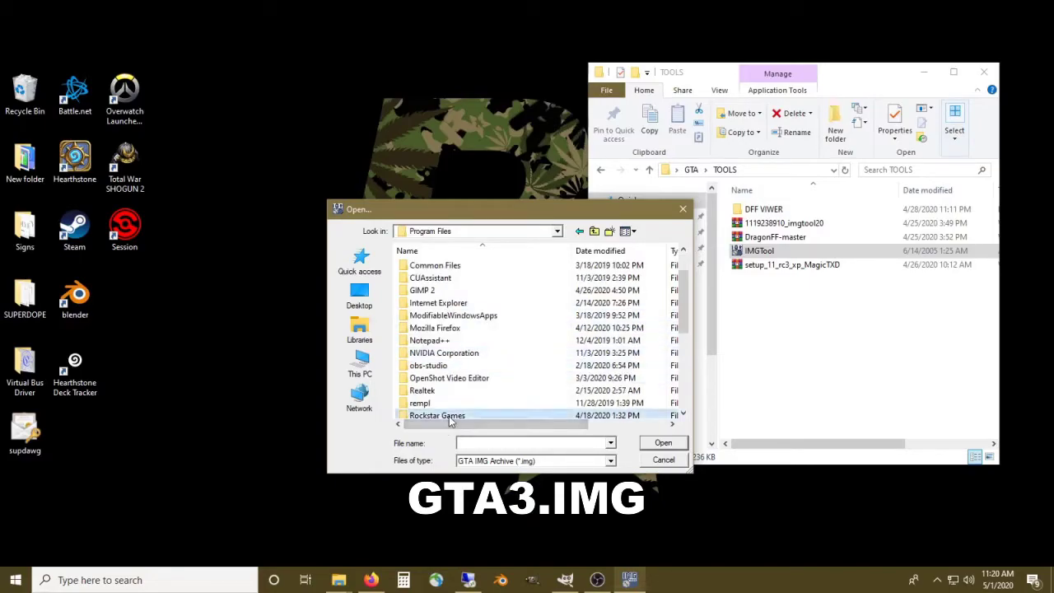
double_click(450, 417)
double_click(459, 265)
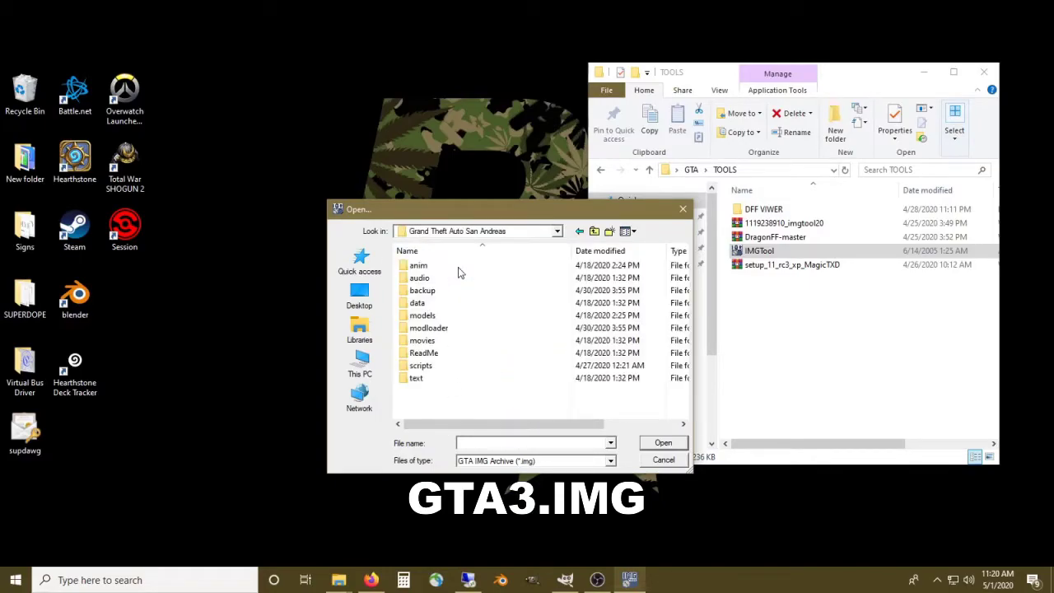
double_click(428, 319)
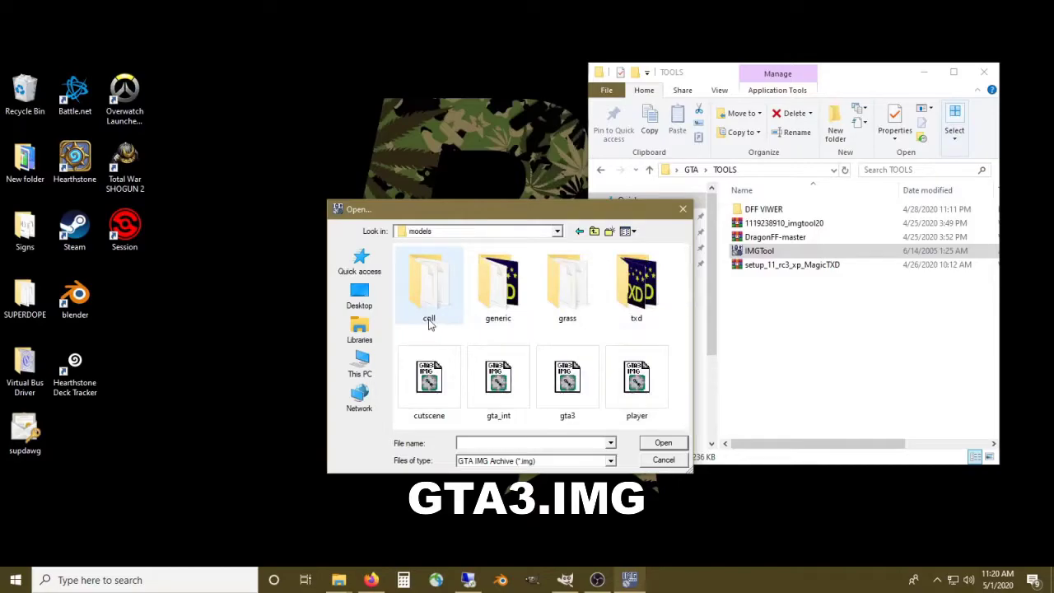
click(571, 385)
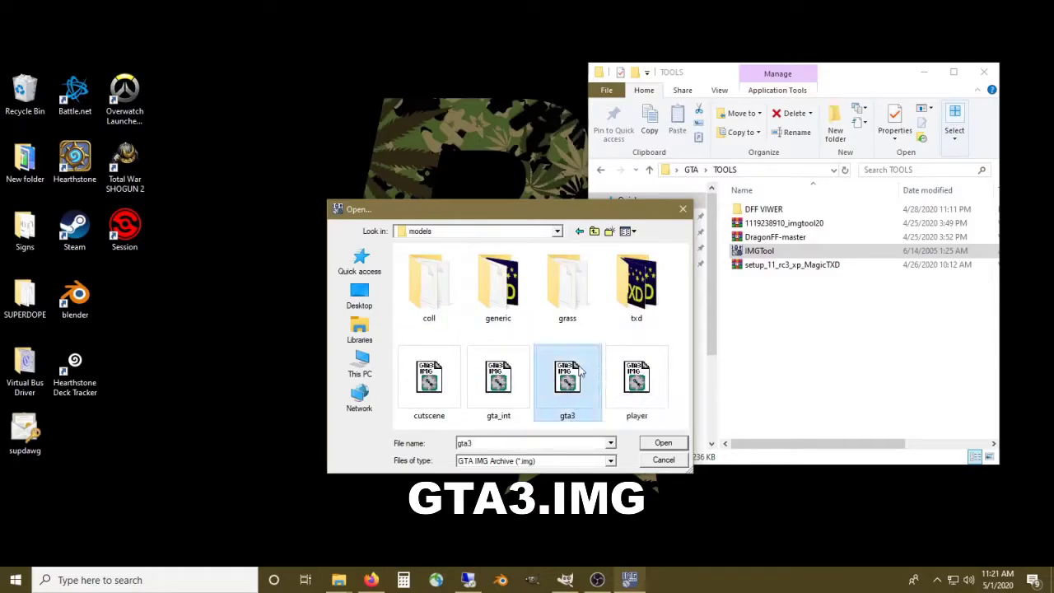
click(664, 444)
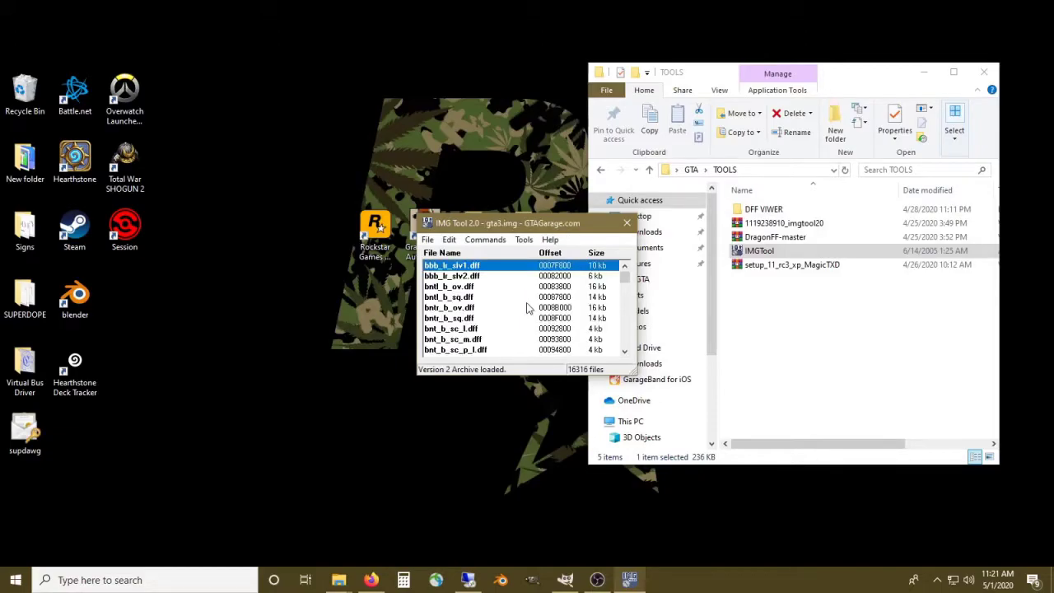
- Find 'spraycan' in gta3.img and extract spraycan.txd to the AC GTA assets folder
click(484, 239)
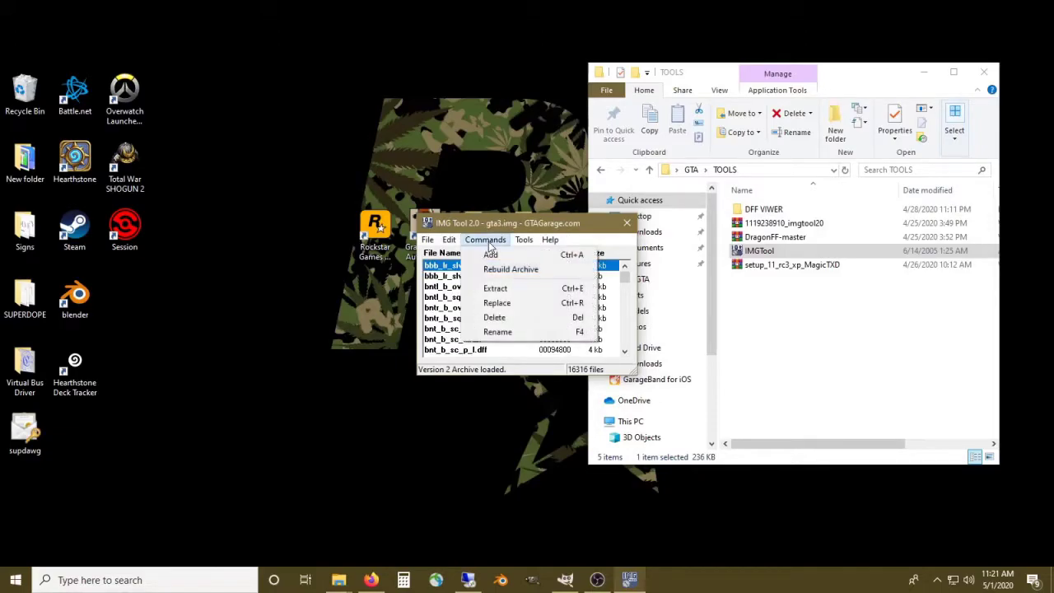
mouse_move(436, 238)
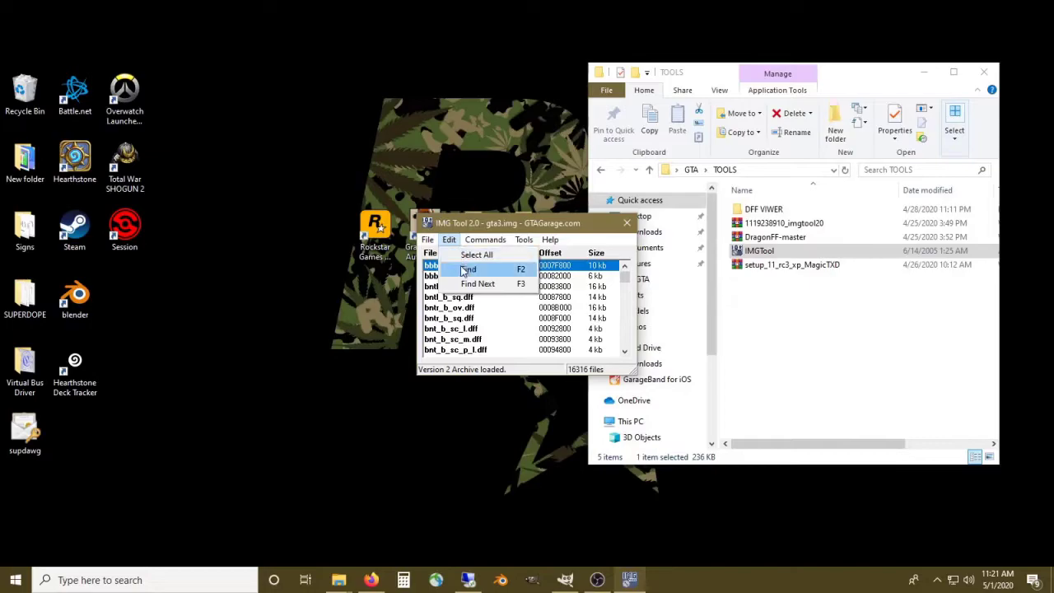
click(463, 268)
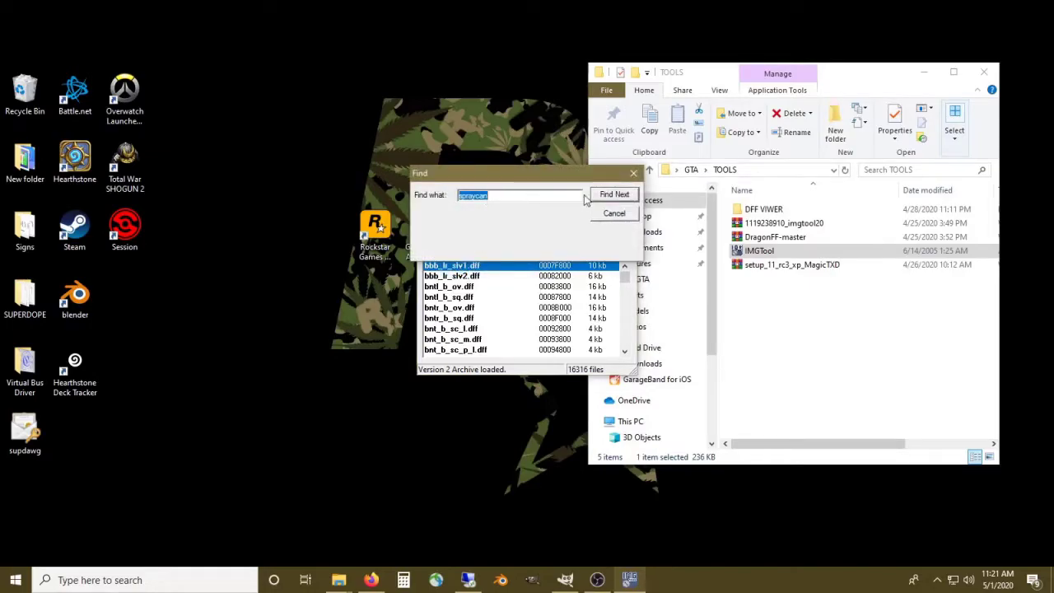
click(617, 199)
click(634, 174)
scroll(493, 330, down, 1)
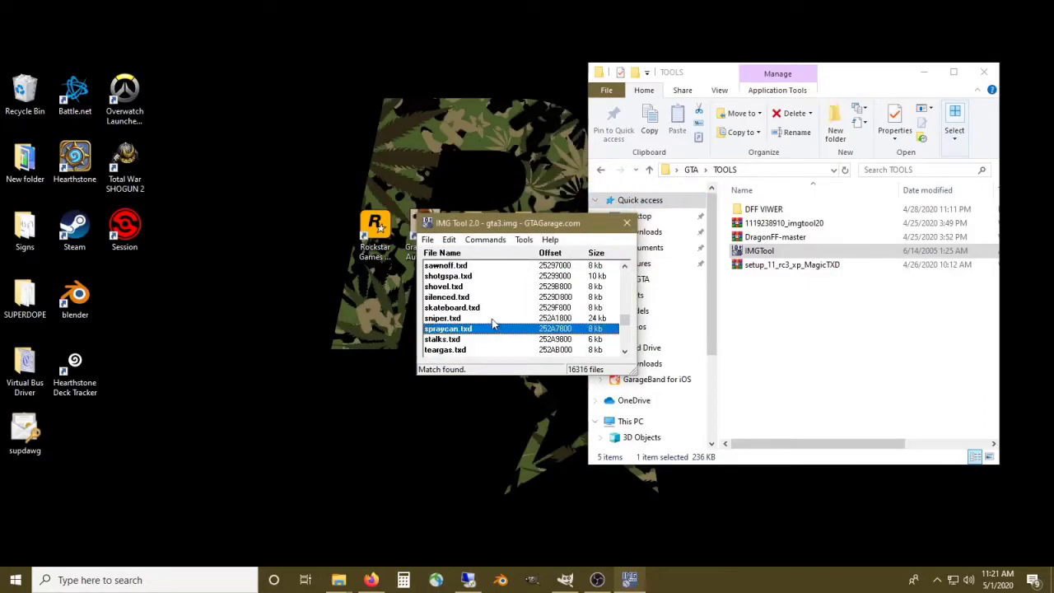
right_click(475, 331)
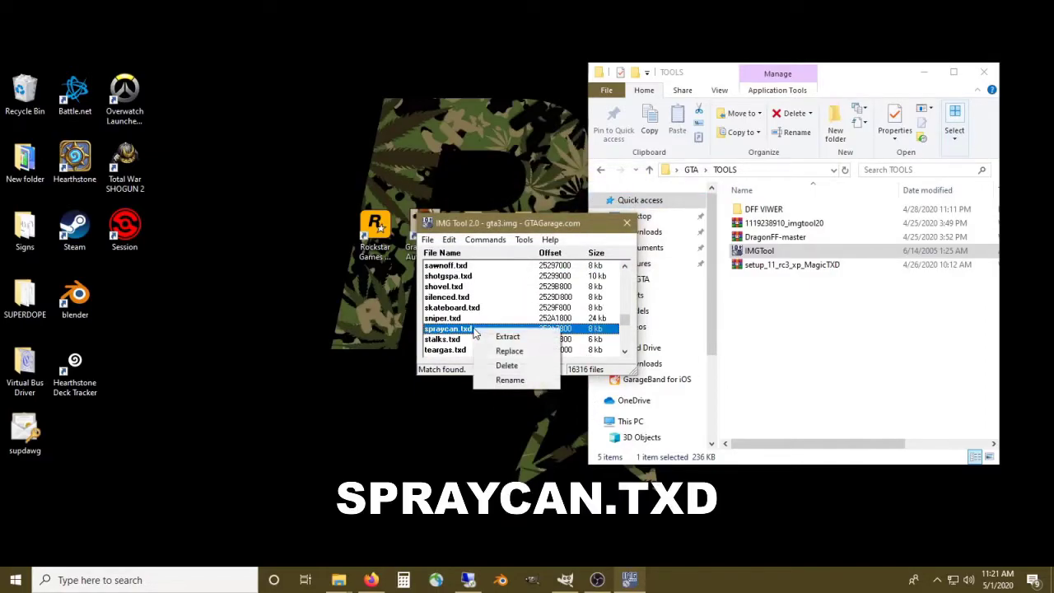
click(502, 338)
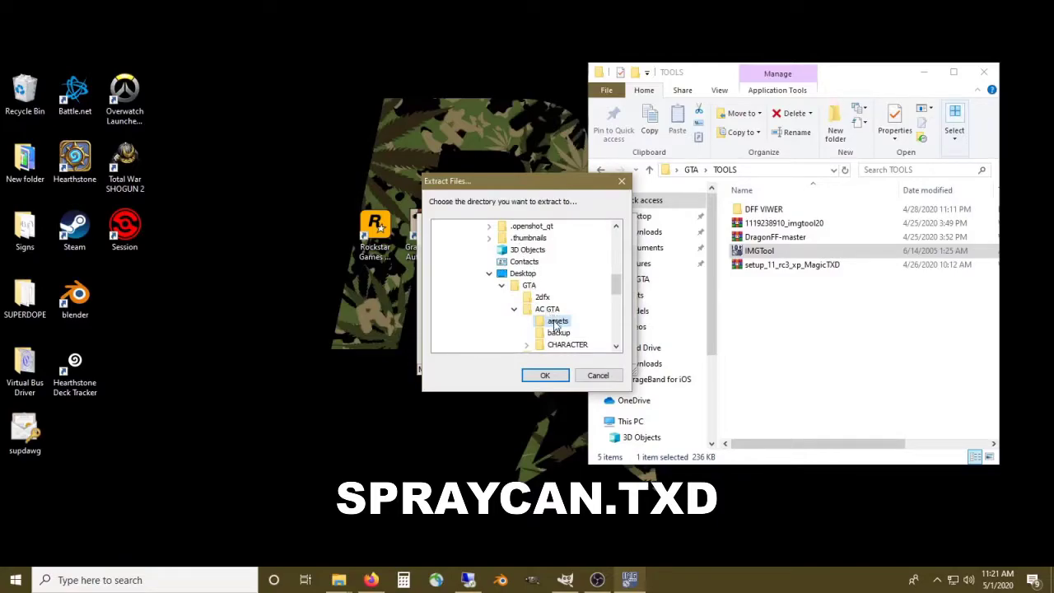
scroll(557, 326, down, 1)
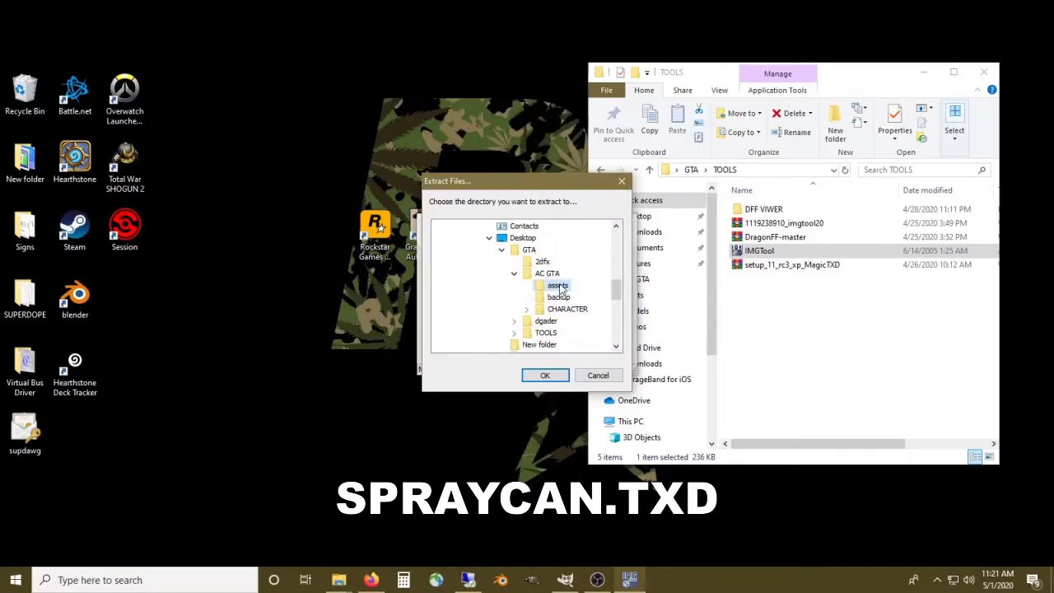
click(547, 374)
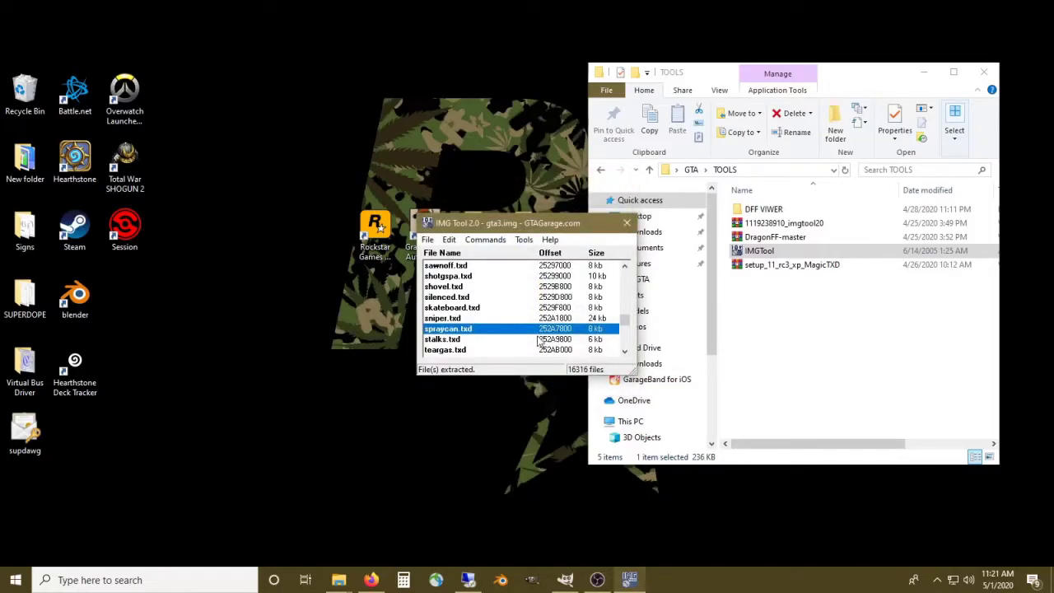
- Jump to the next match, spraycan.dff, and extract it to the assets folder as well
click(448, 239)
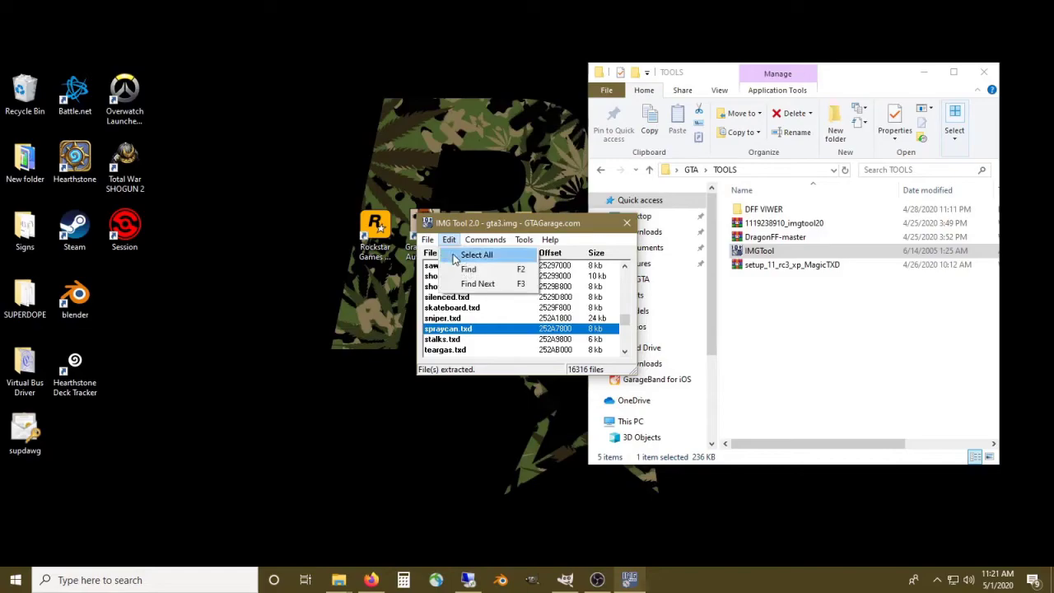
click(500, 282)
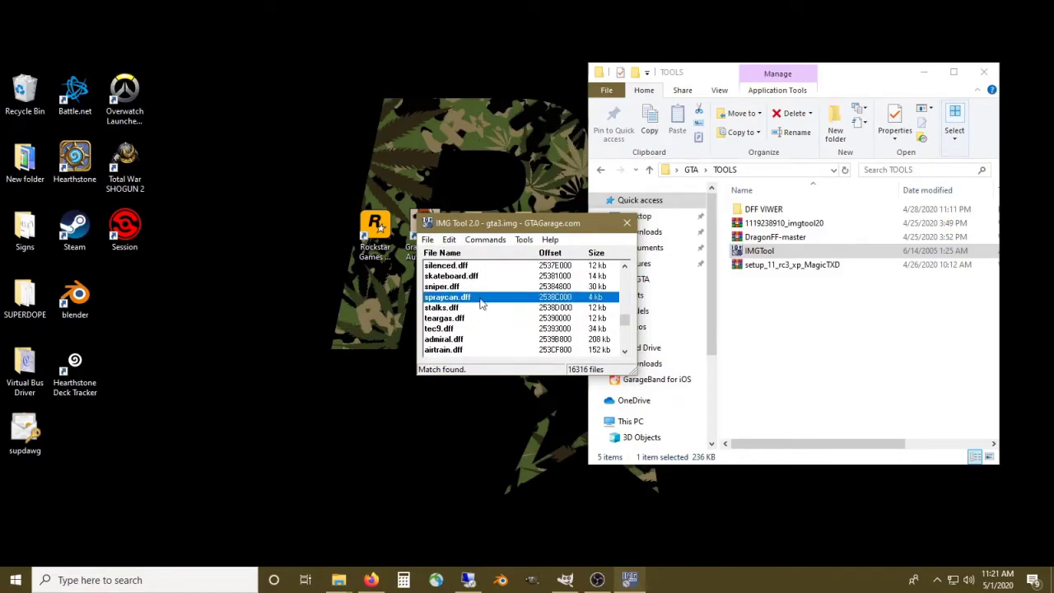
right_click(482, 304)
click(498, 307)
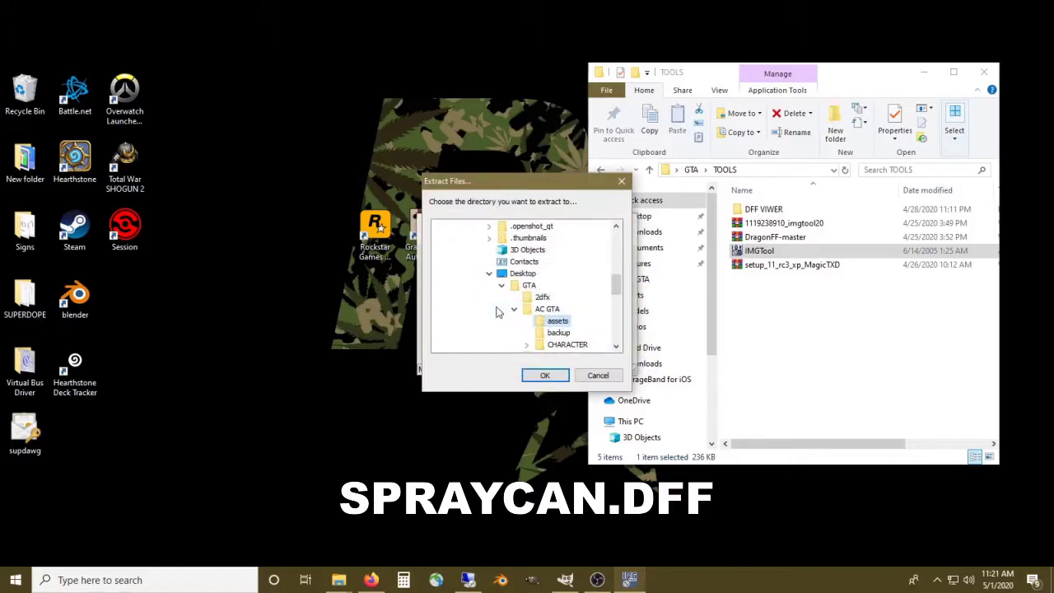
click(542, 374)
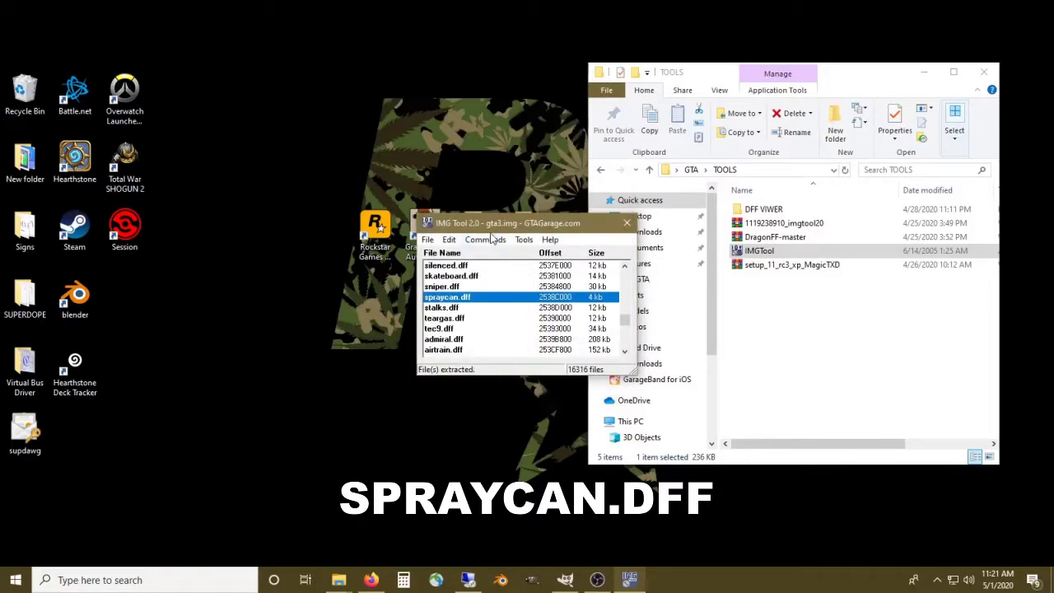
drag(498, 227, 425, 90)
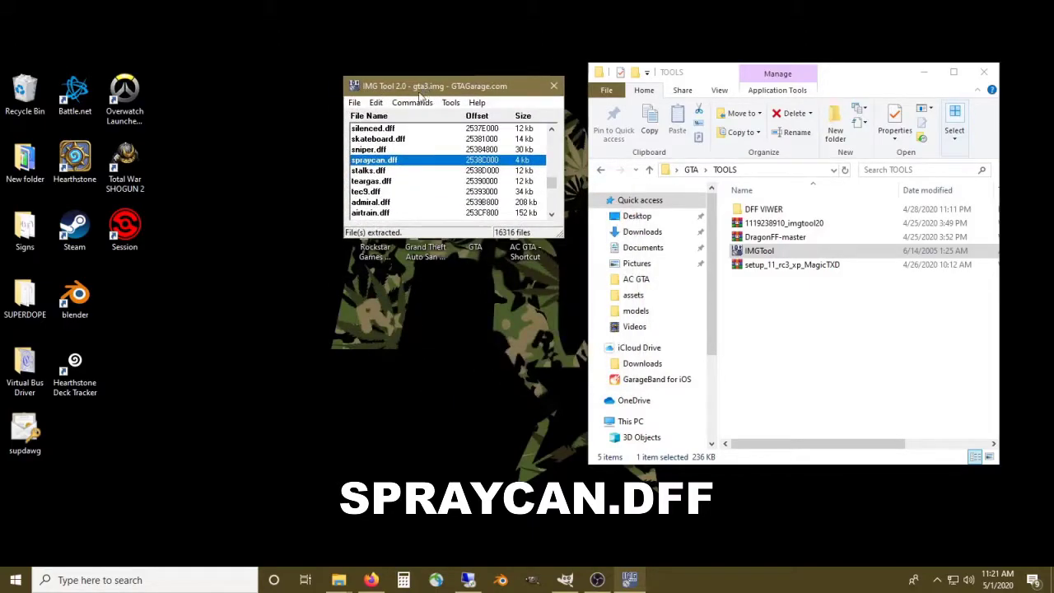
- Load cutscene.img from the models folder into IMG Tool
click(355, 103)
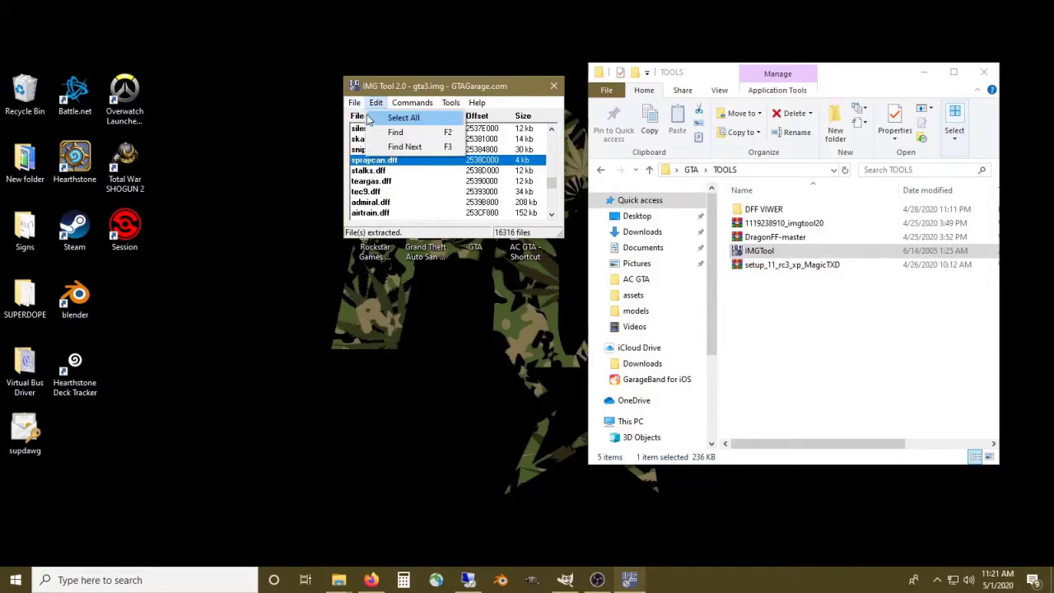
click(370, 118)
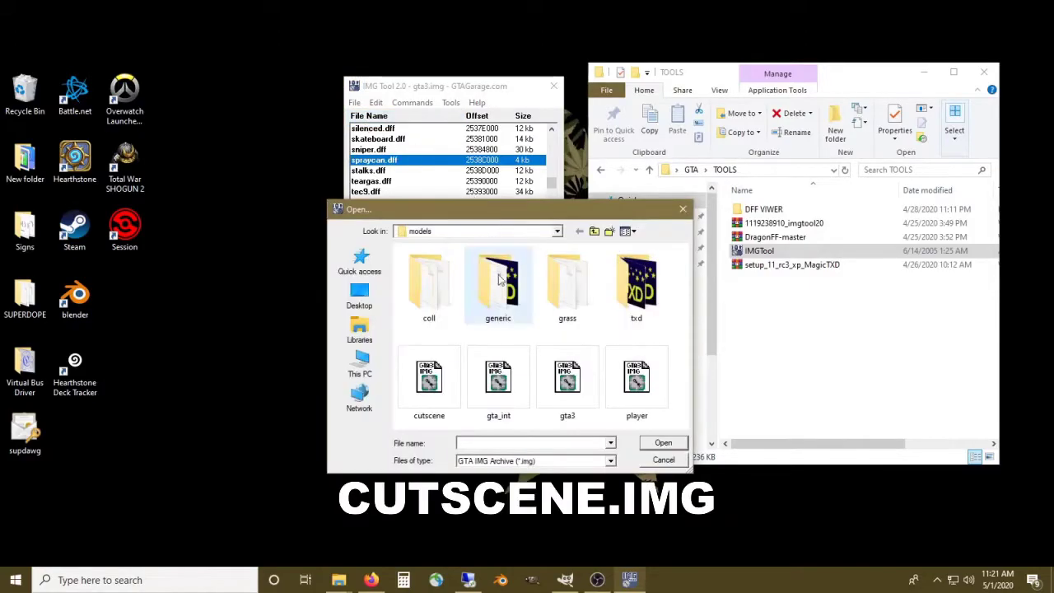
double_click(449, 393)
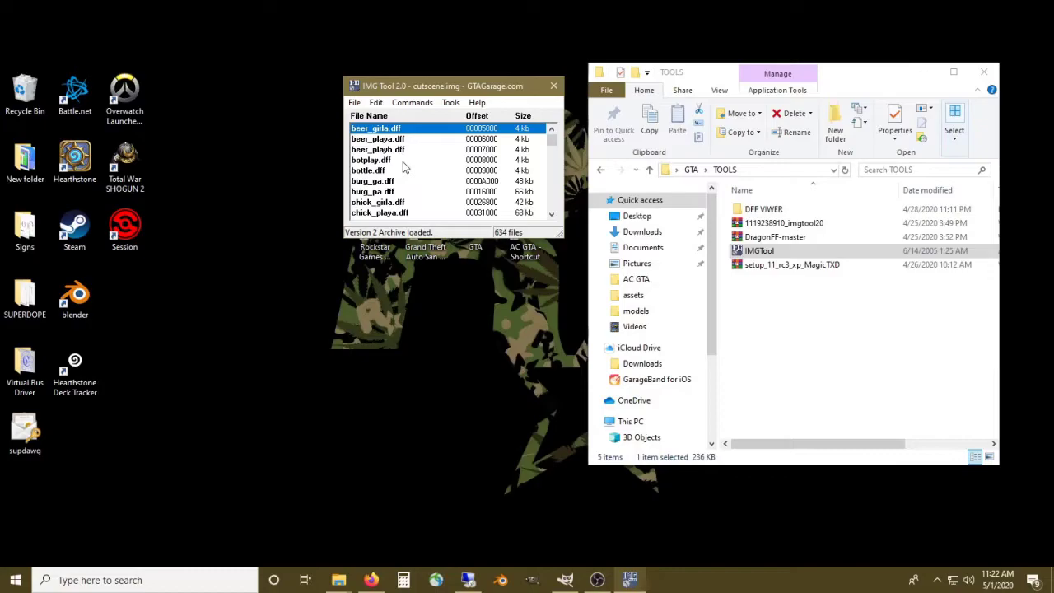
- Search cutscene.img by file name for the spray files, retrying after a mistyped 'cssspray'
click(409, 103)
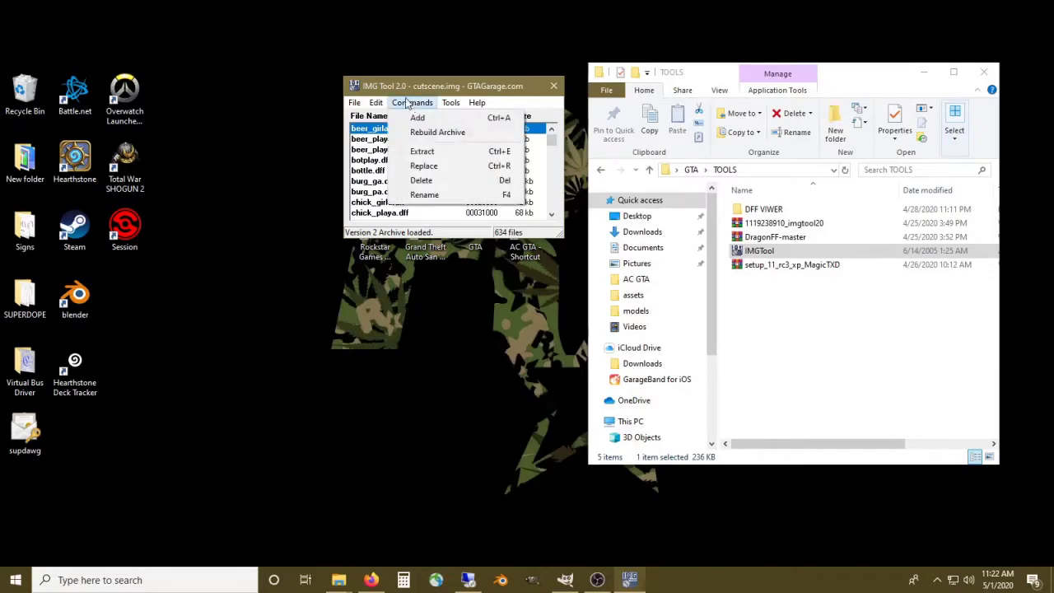
mouse_move(375, 102)
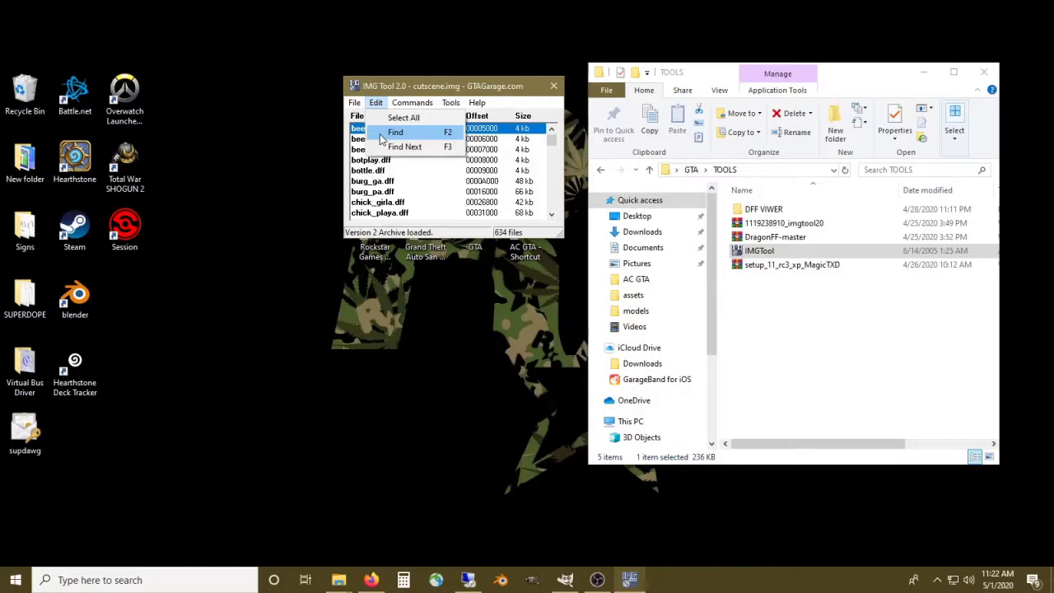
click(396, 133)
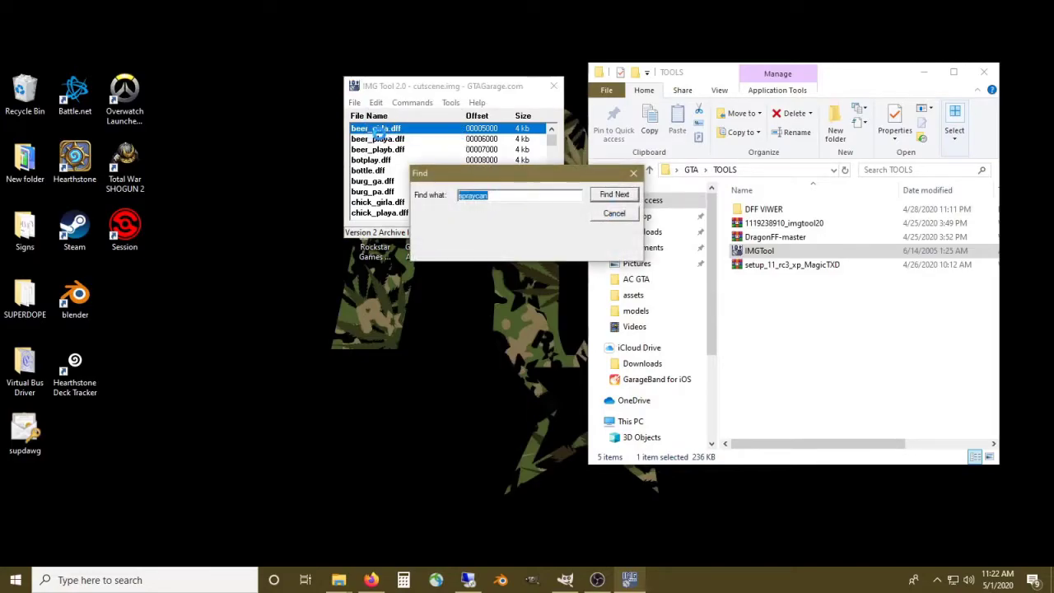
text(cssspray)
key(Return)
click(412, 102)
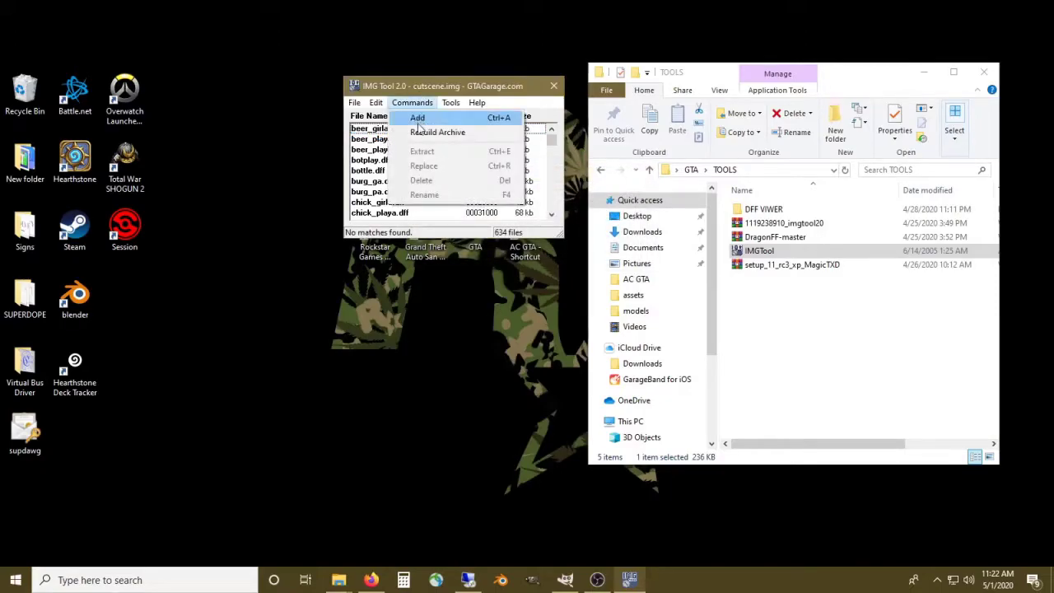
click(375, 102)
click(383, 132)
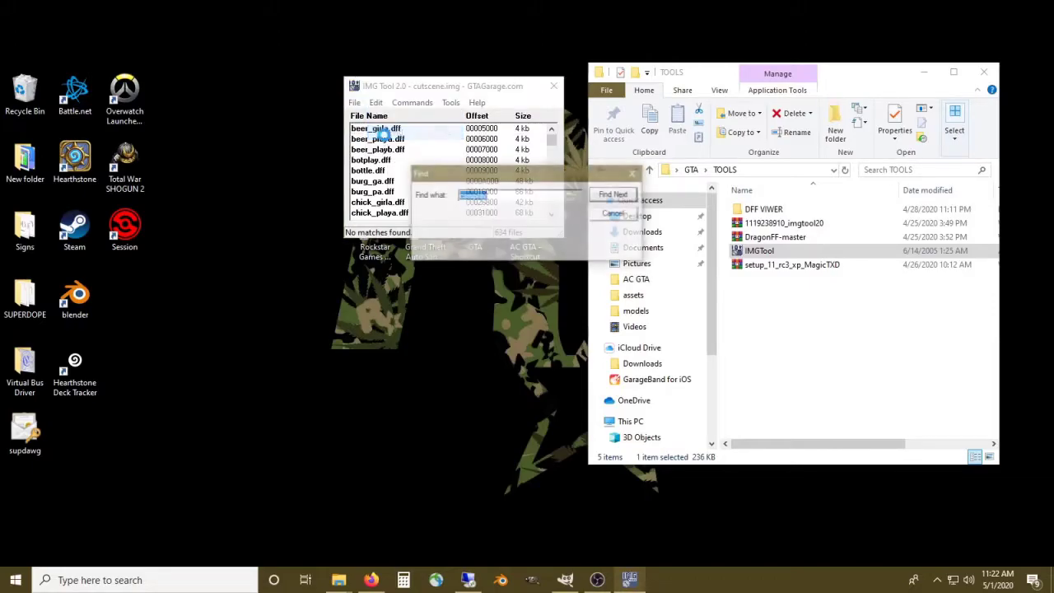
text(sprayt)
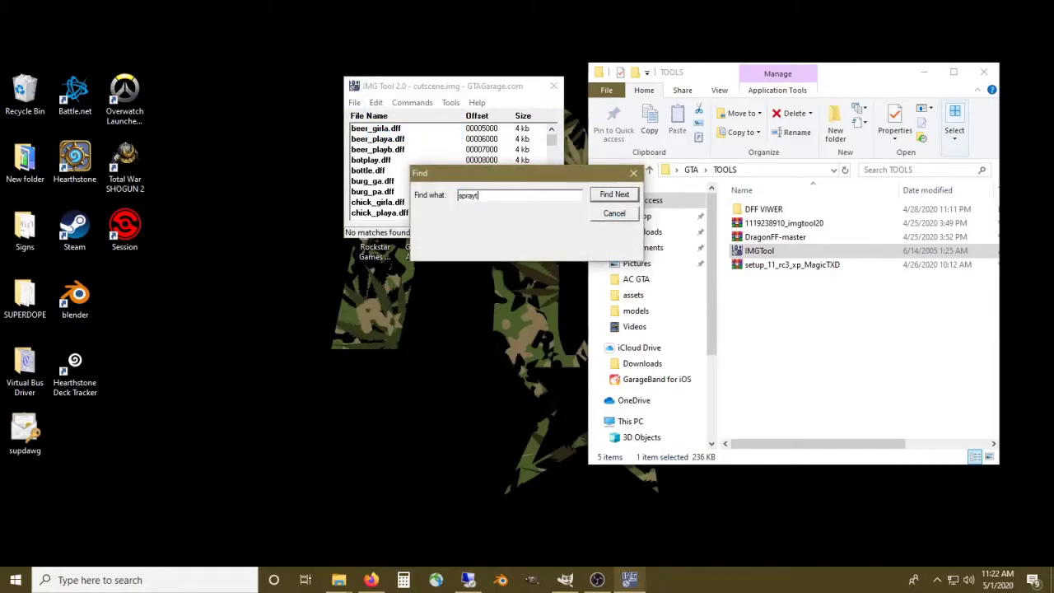
key(Return)
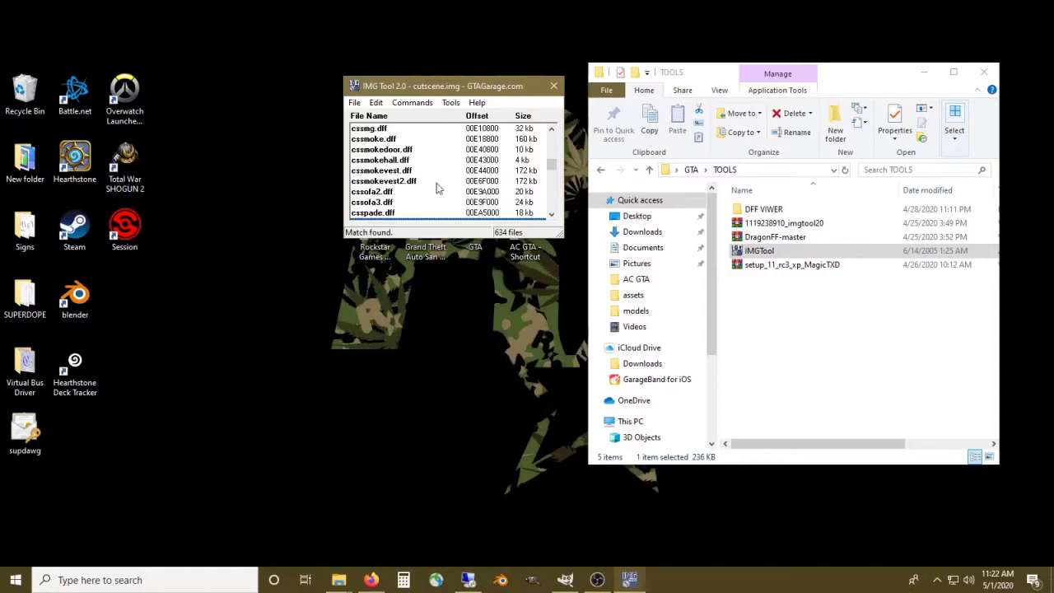
- Extract csspray.dff into the AC GTA assets folder
click(436, 191)
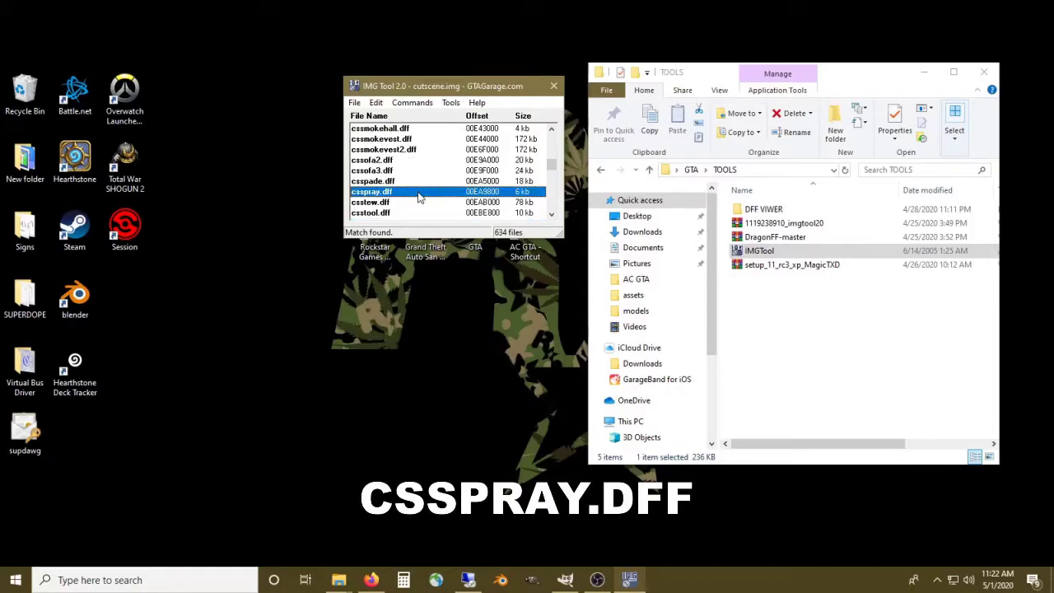
right_click(417, 197)
click(436, 202)
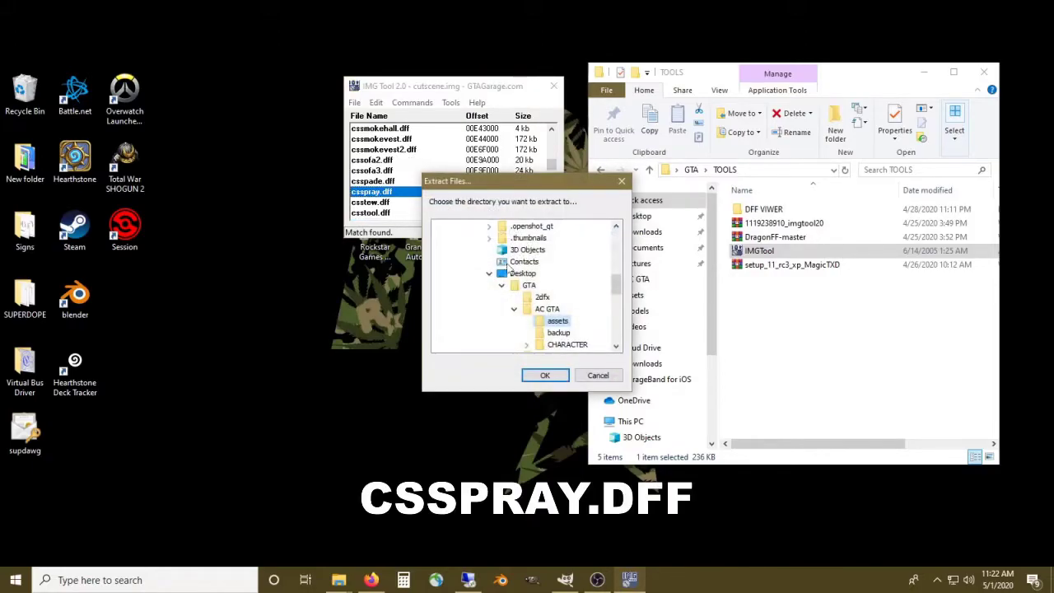
click(545, 375)
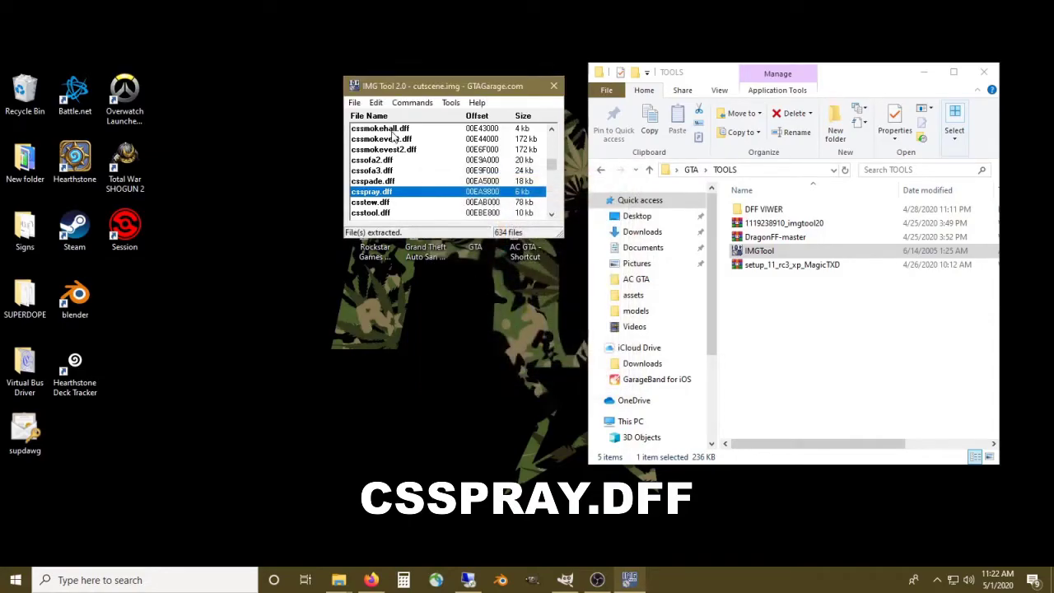
- Search again, move to the next match csspray.txd, and extract it to assets
click(375, 102)
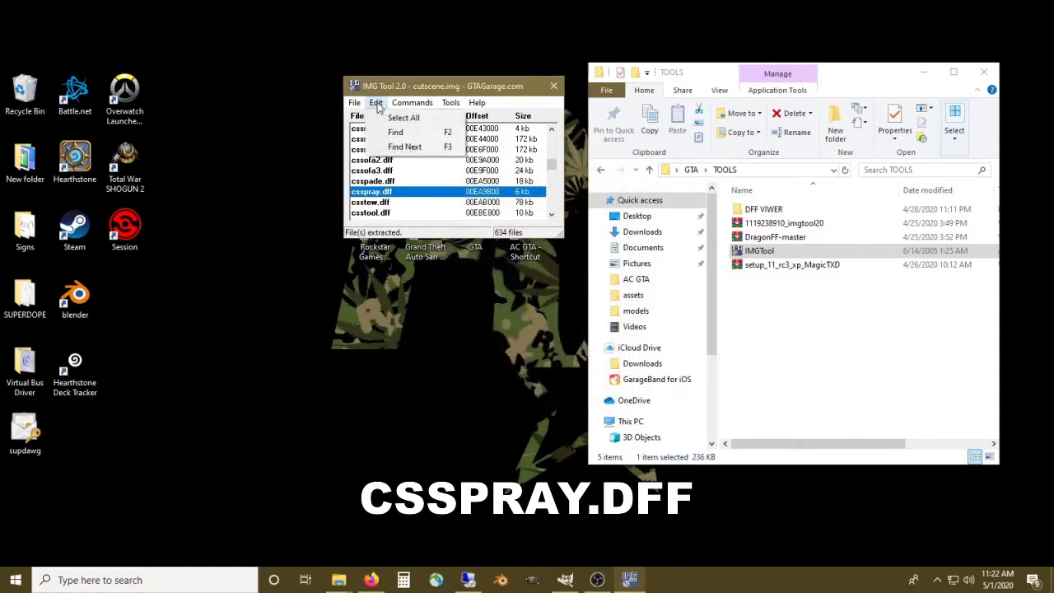
click(387, 132)
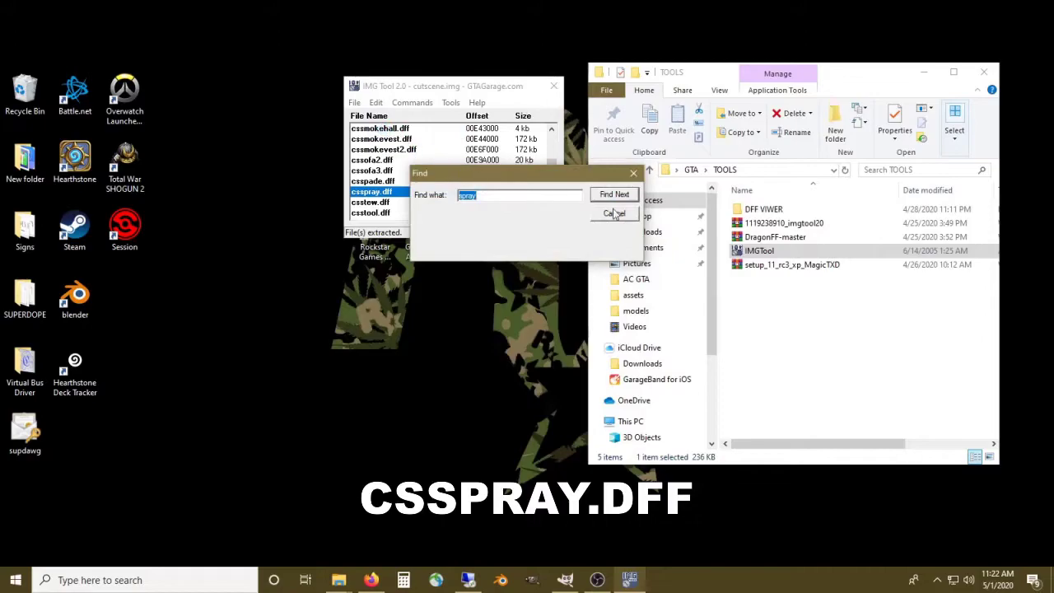
click(616, 195)
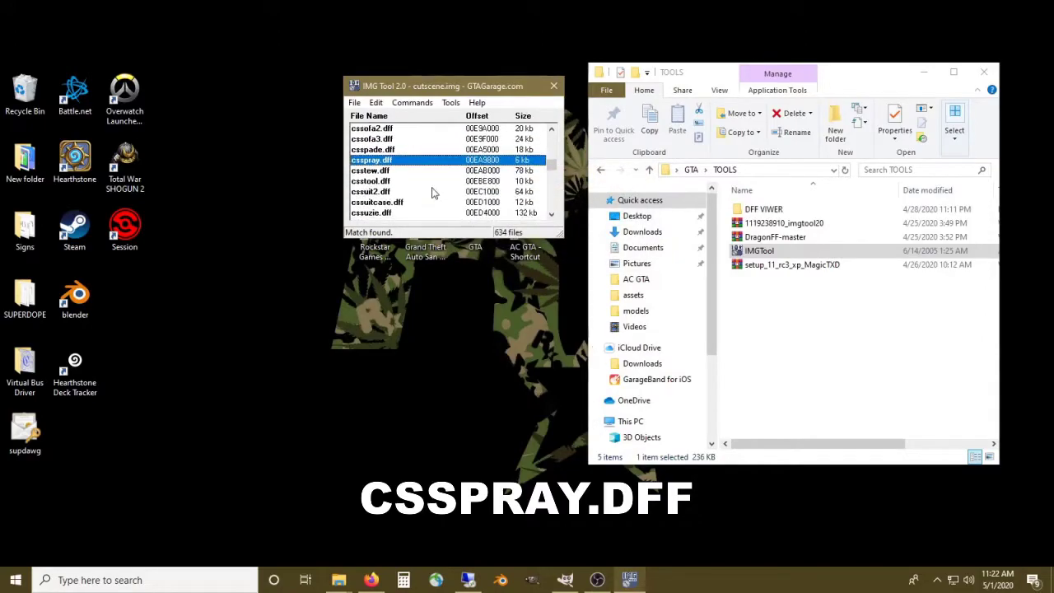
click(377, 103)
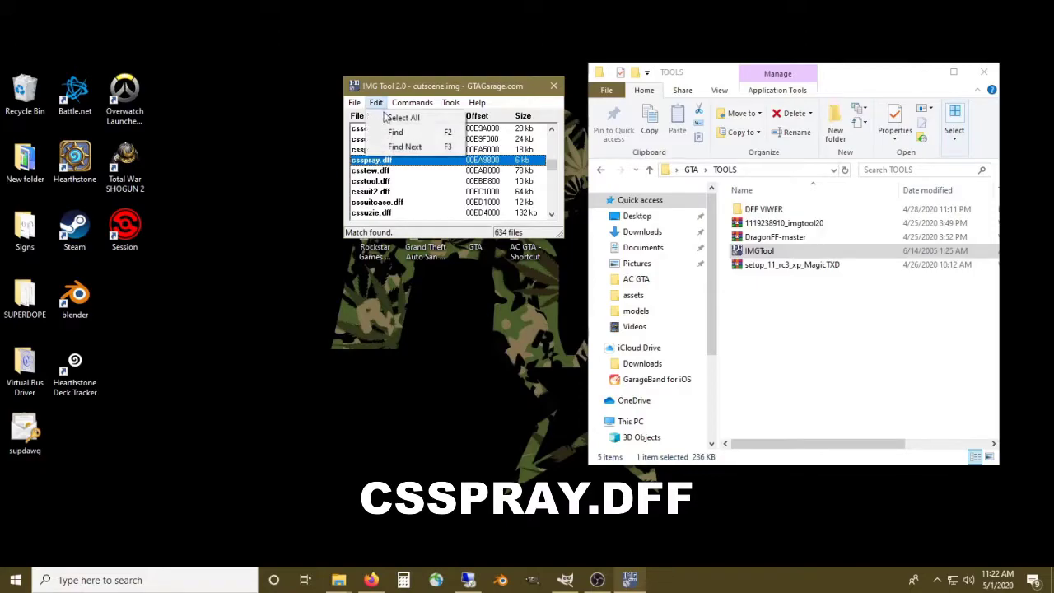
click(397, 146)
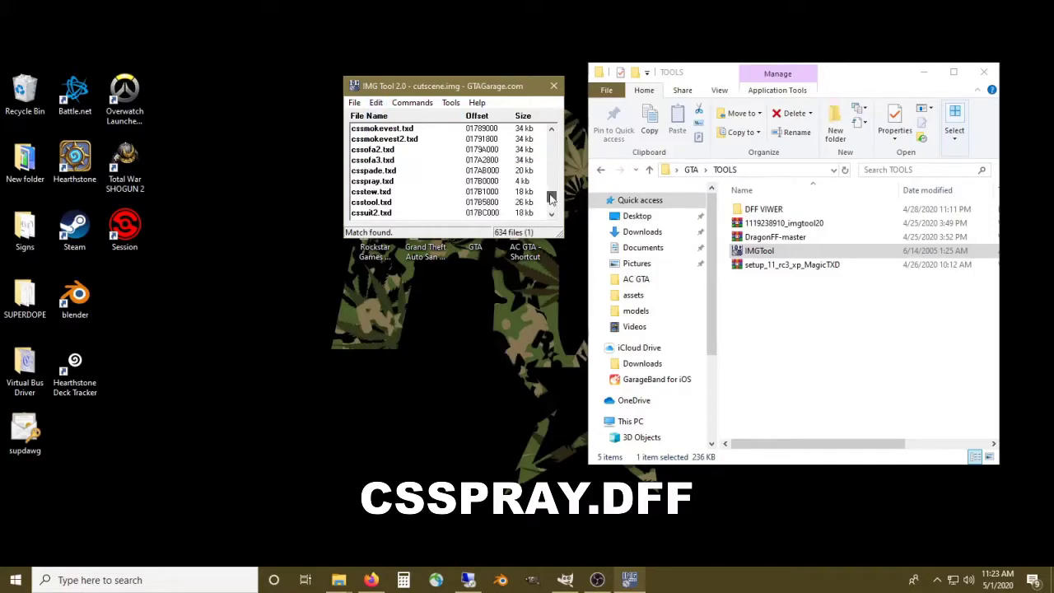
right_click(394, 181)
click(414, 188)
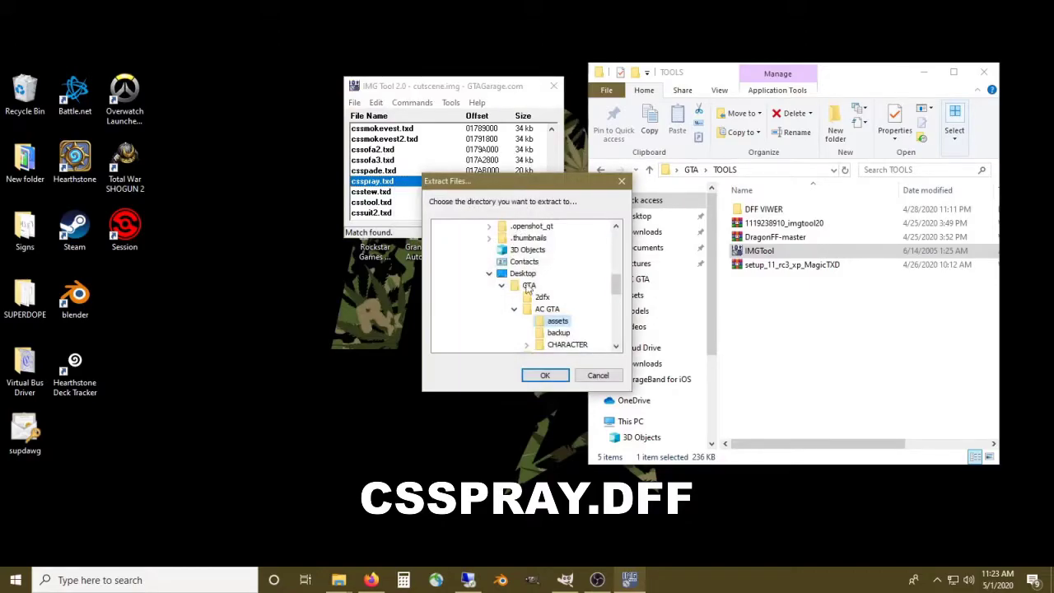
click(545, 374)
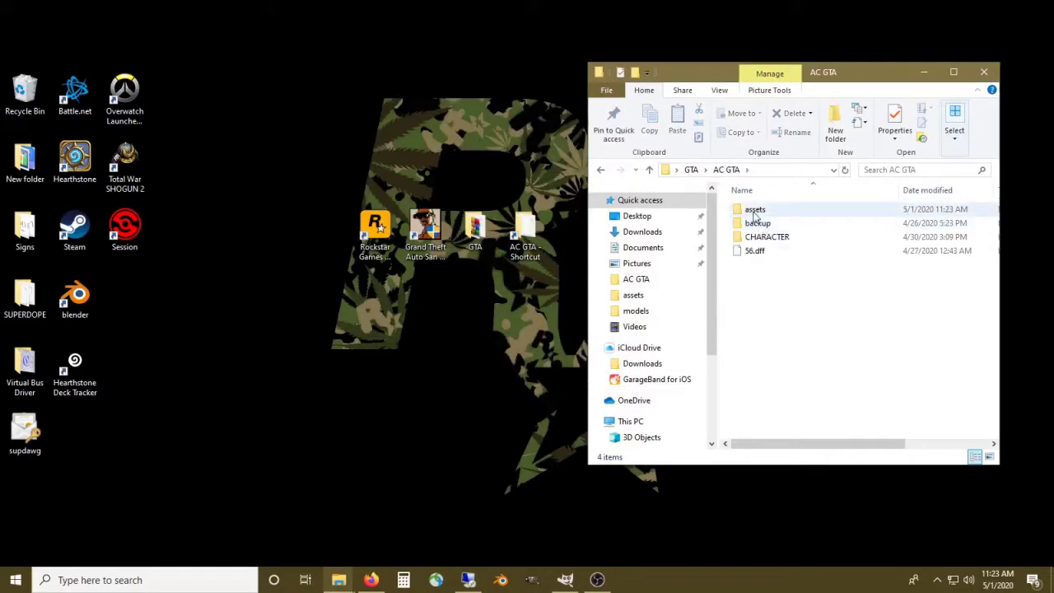
- Open the assets folder and compare the csspray and spraycan .dff and .txd files
double_click(755, 212)
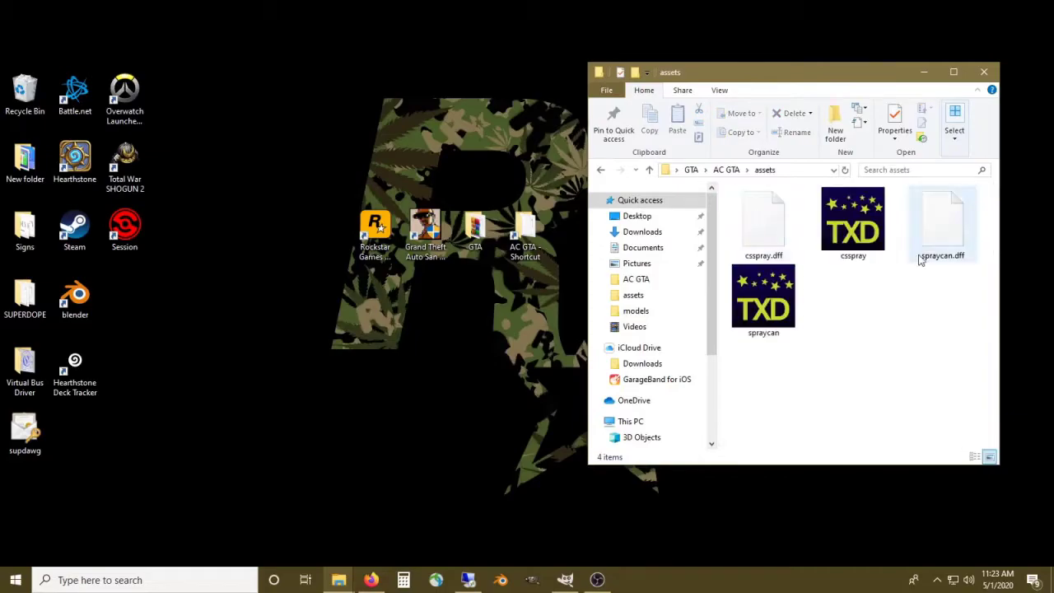
click(771, 211)
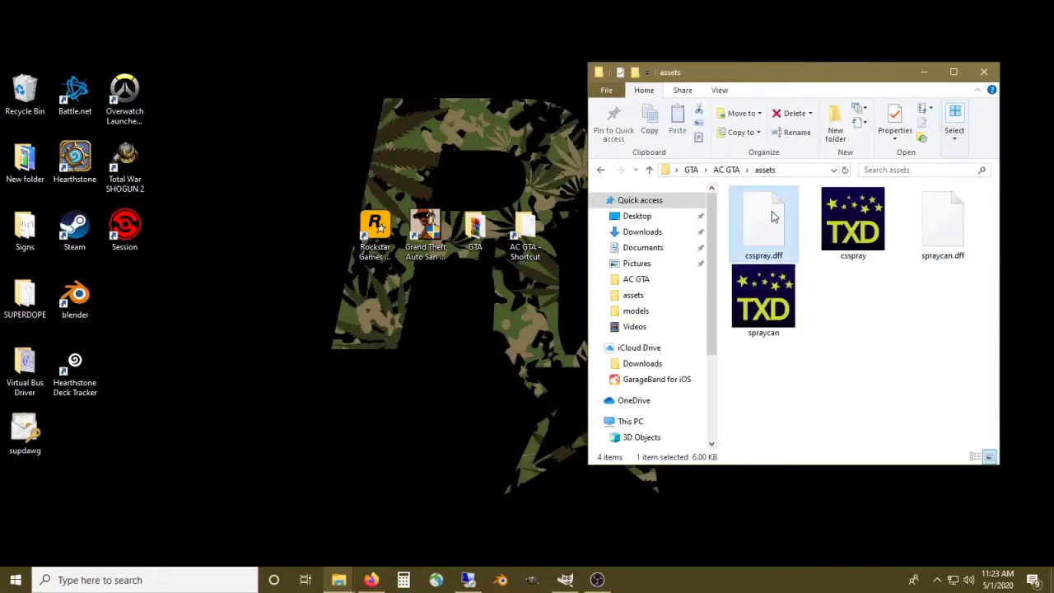
click(963, 213)
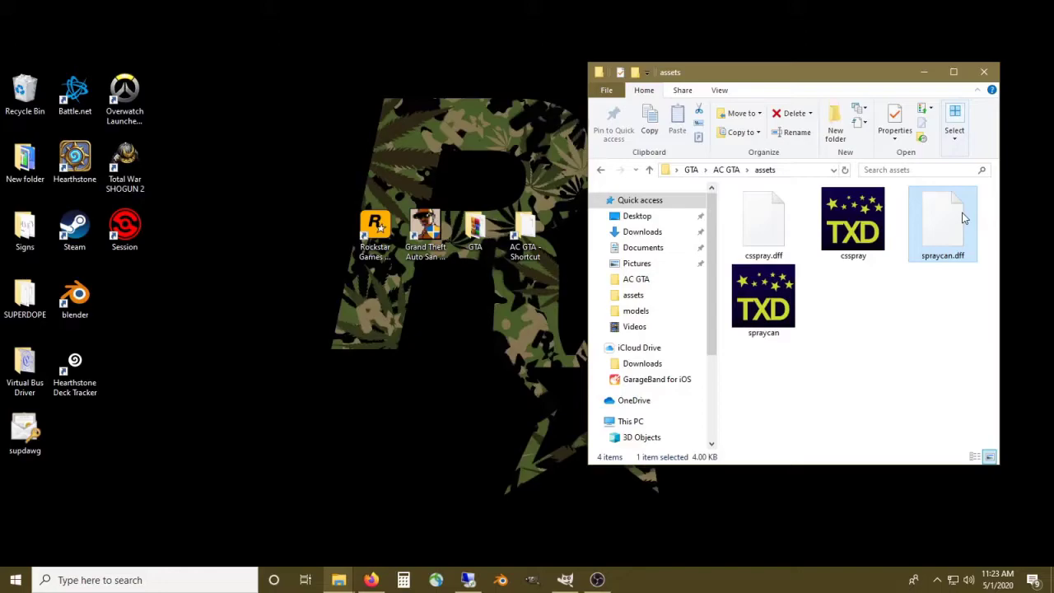
click(853, 219)
click(786, 280)
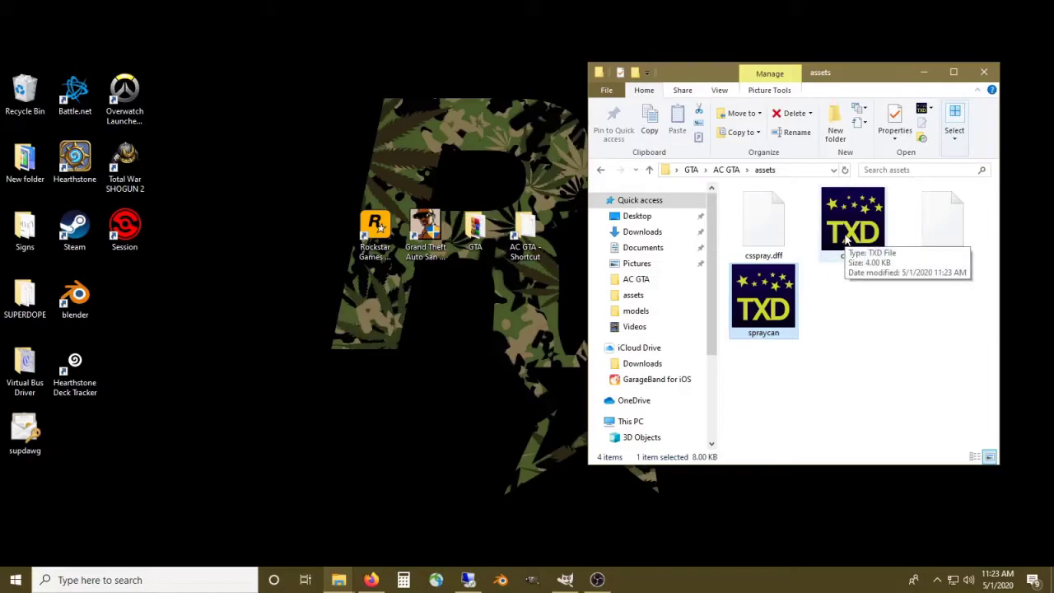
- Launch Magic.TXD, open spraycan.txd and preview its fuxoored, SPRAYCANicon and spraycantex textures
key(super)
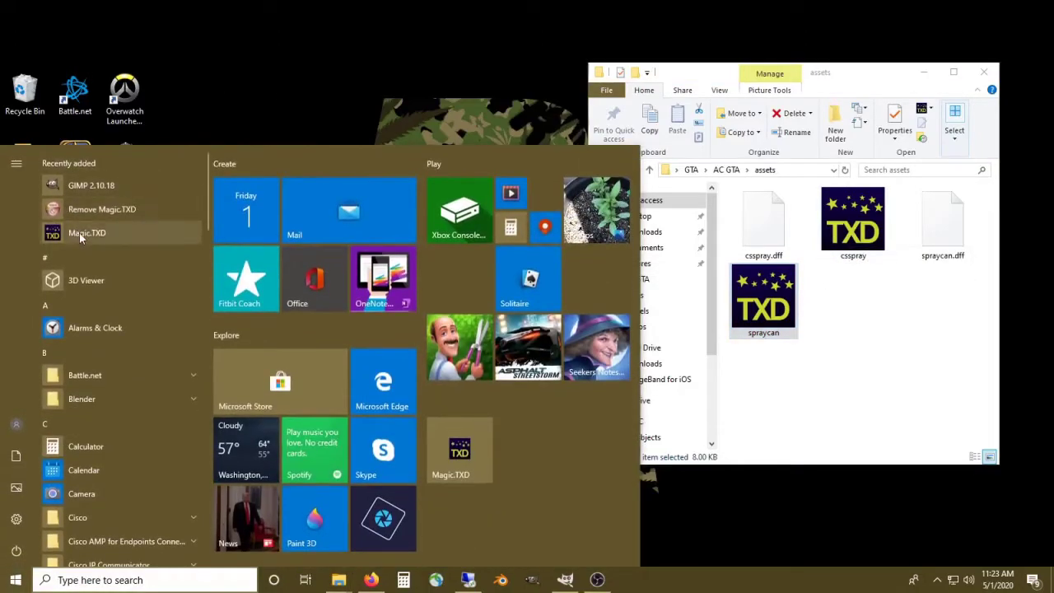
click(71, 233)
click(287, 157)
click(304, 211)
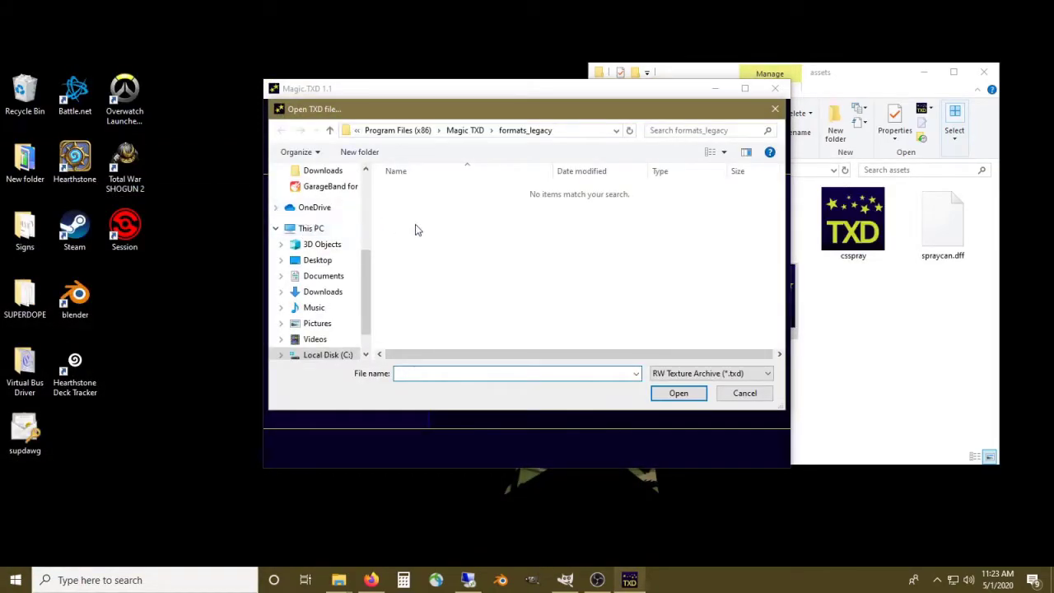
click(310, 183)
double_click(504, 206)
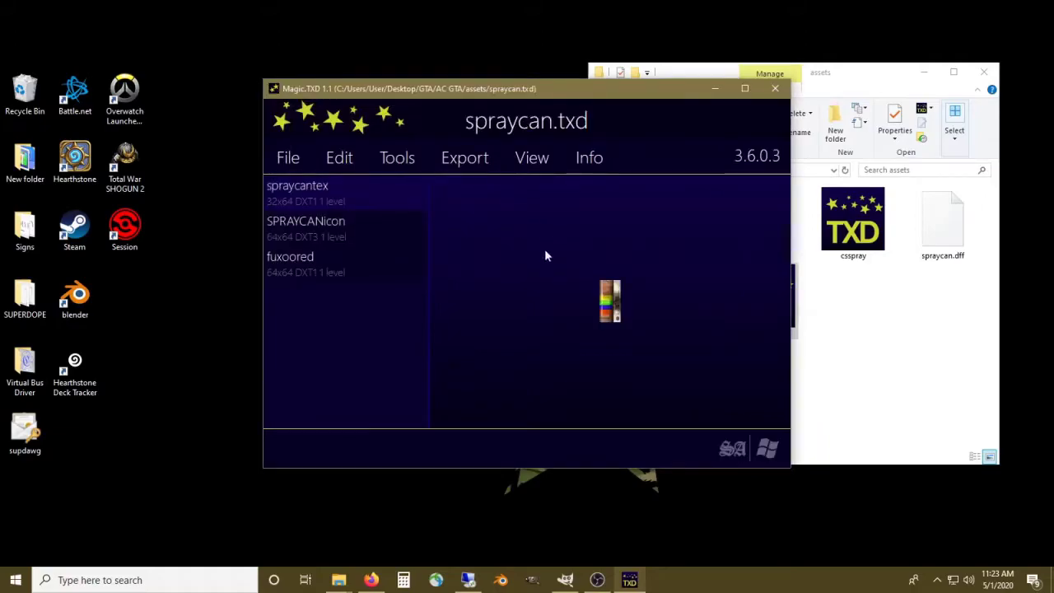
click(331, 266)
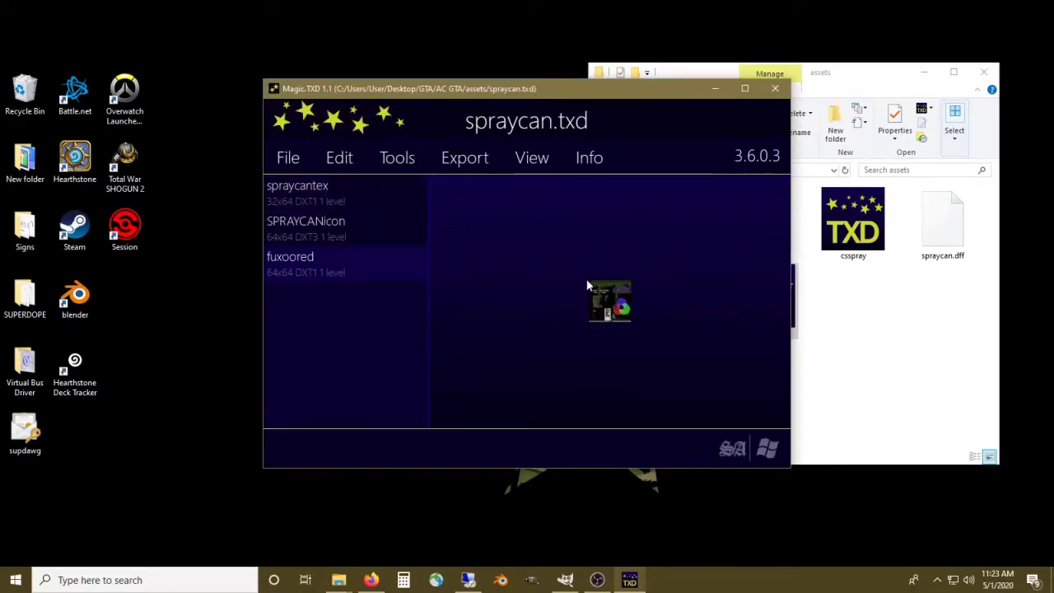
click(340, 226)
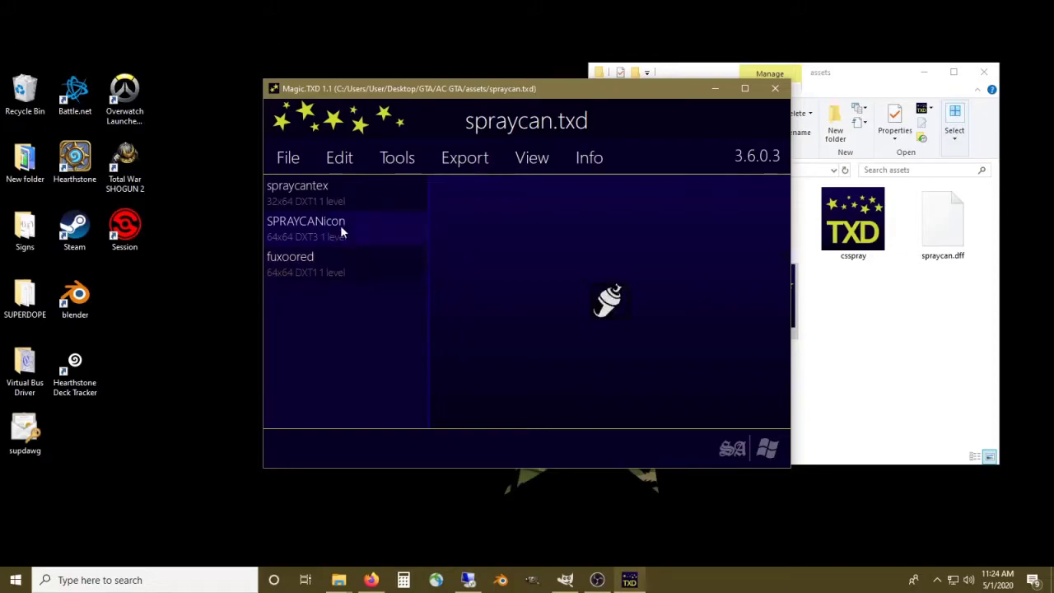
click(336, 201)
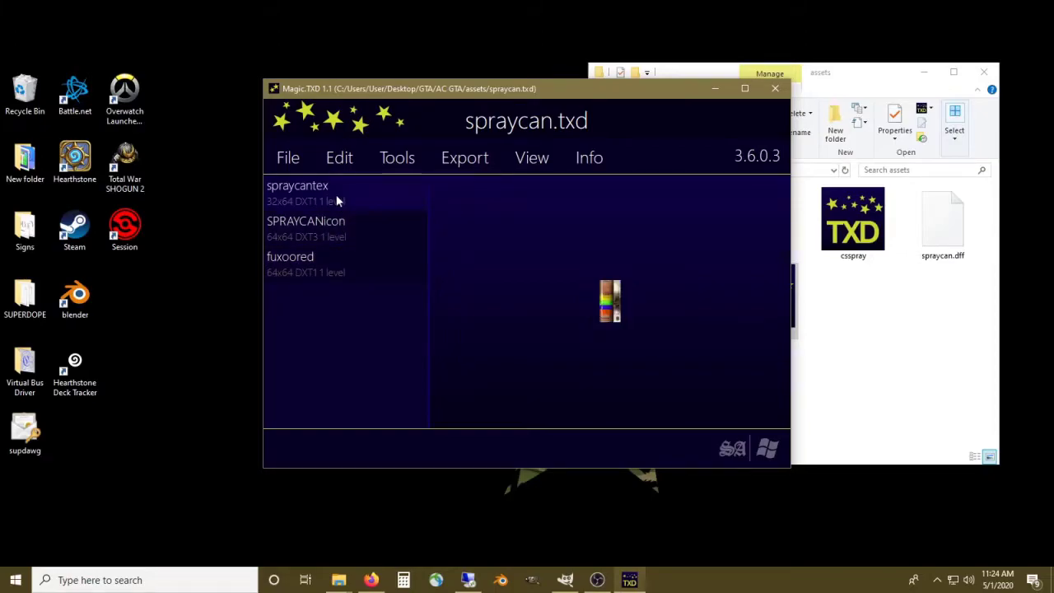
- Export the fuxoored texture as a TGA image into the assets folder
click(346, 274)
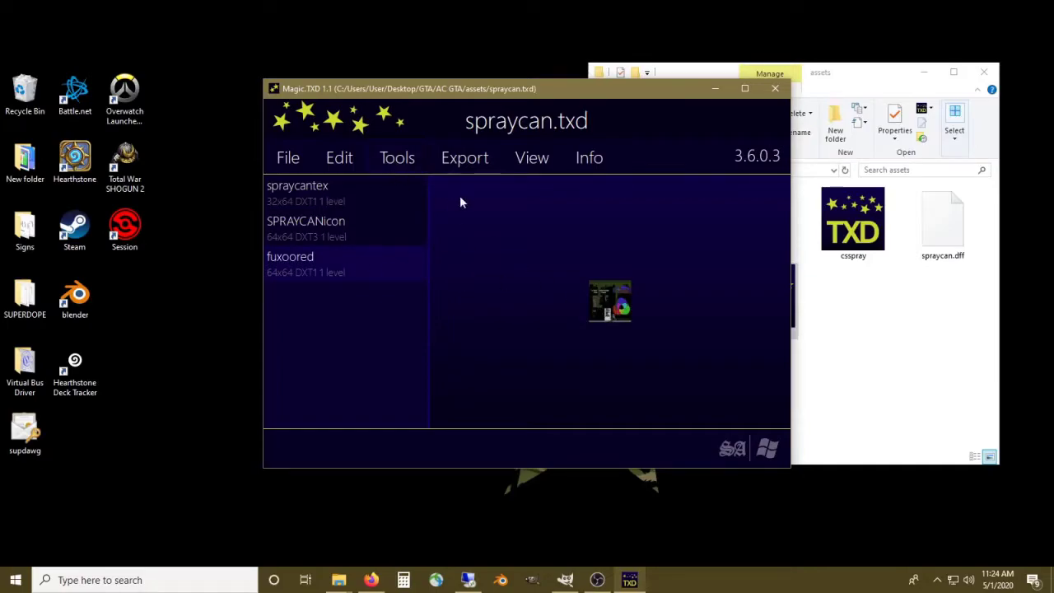
click(476, 161)
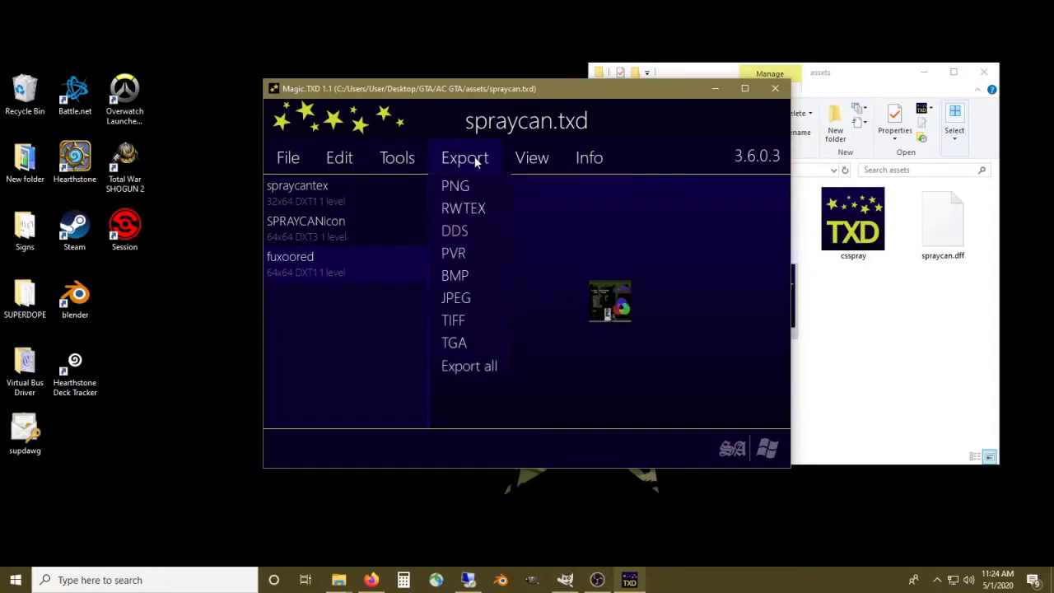
click(468, 342)
scroll(329, 214, up, 3)
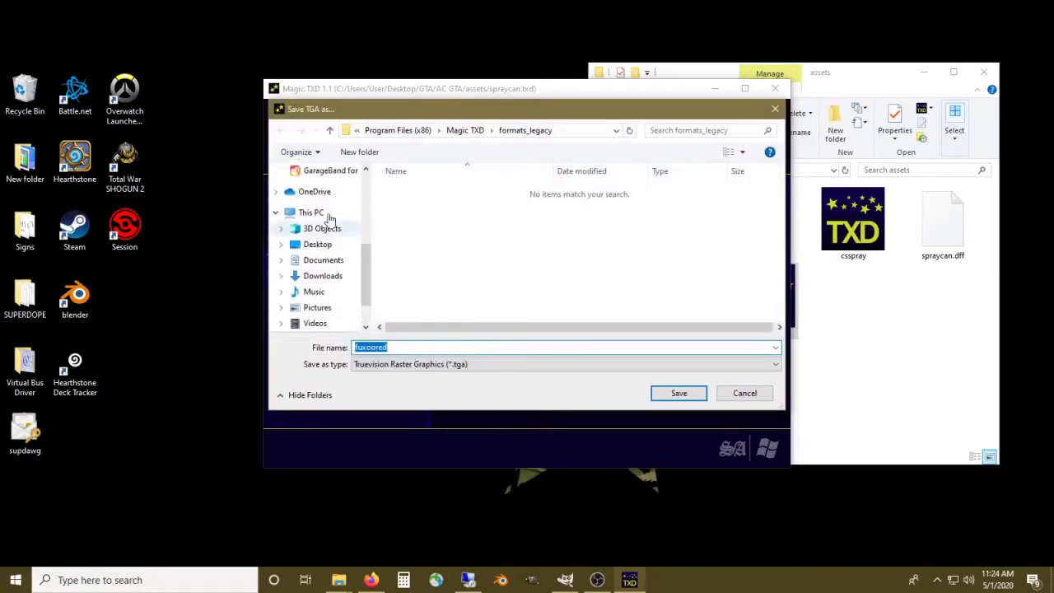
click(328, 190)
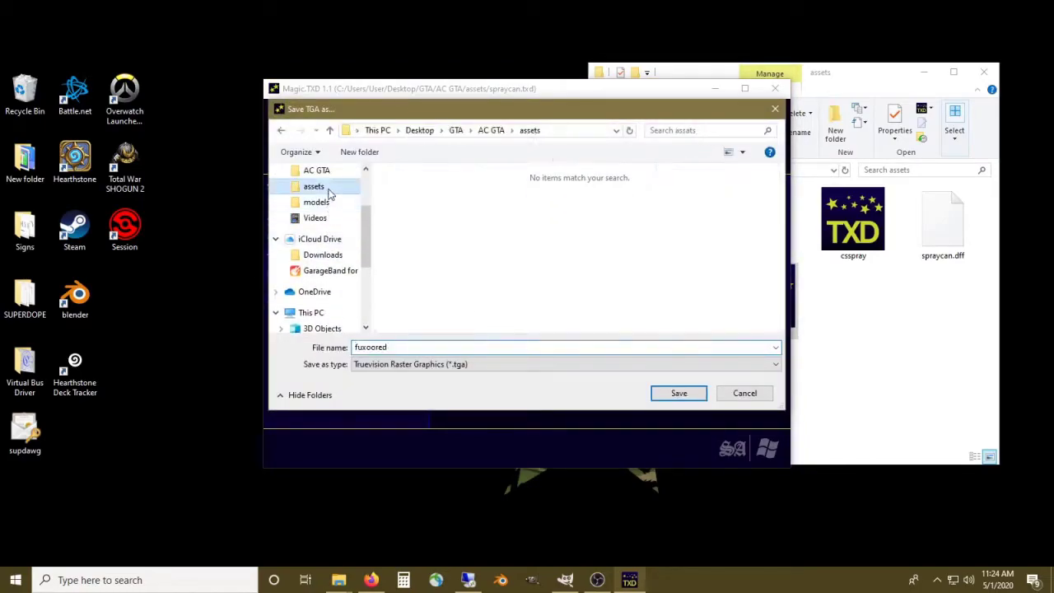
- Save the fuxoored TGA, then load cspray.txd and view its fuxoored texture
click(681, 393)
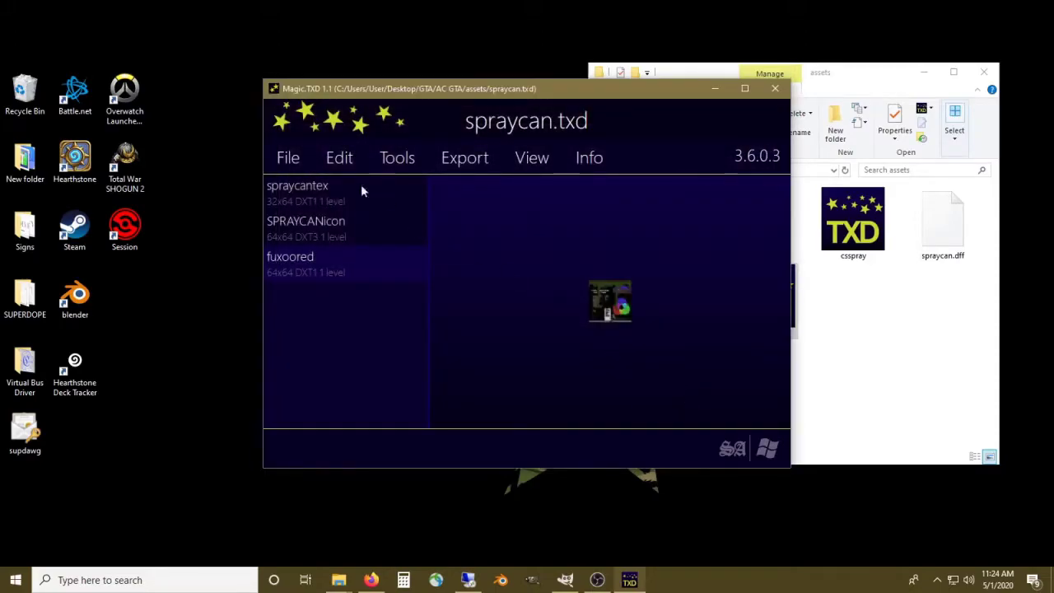
click(301, 159)
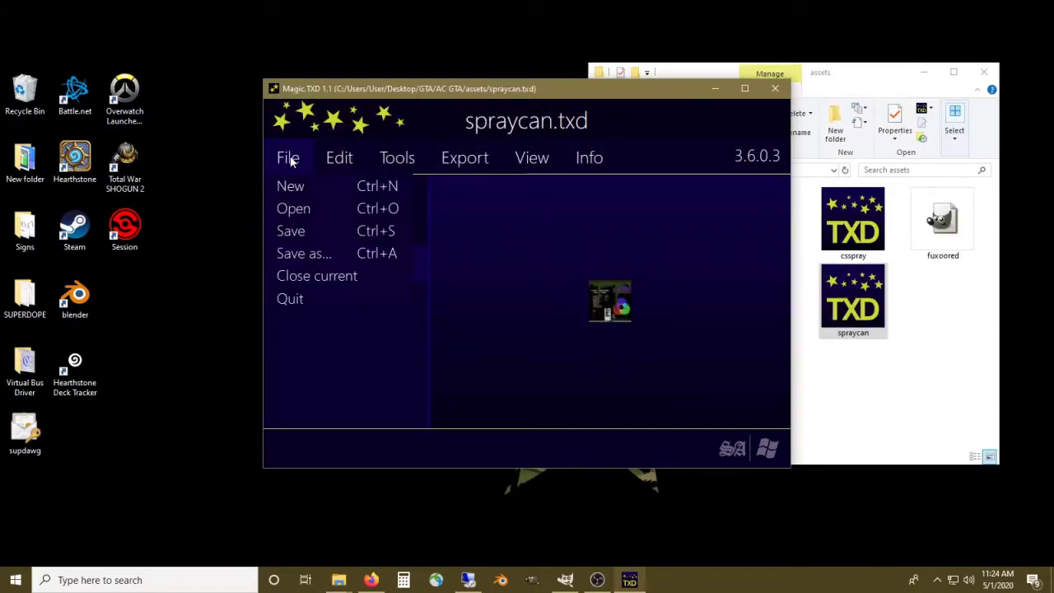
click(298, 207)
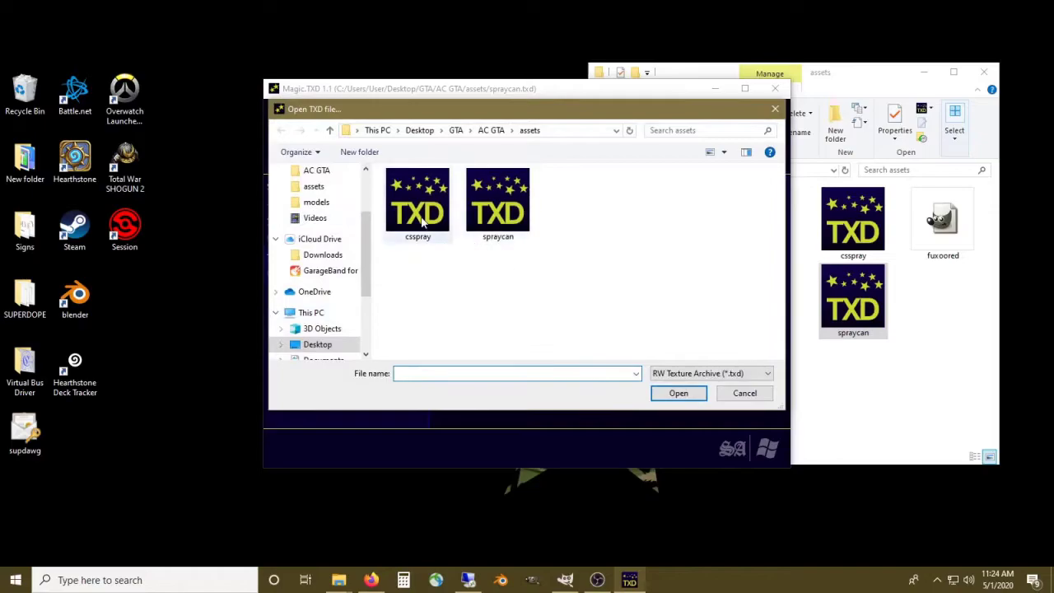
click(418, 206)
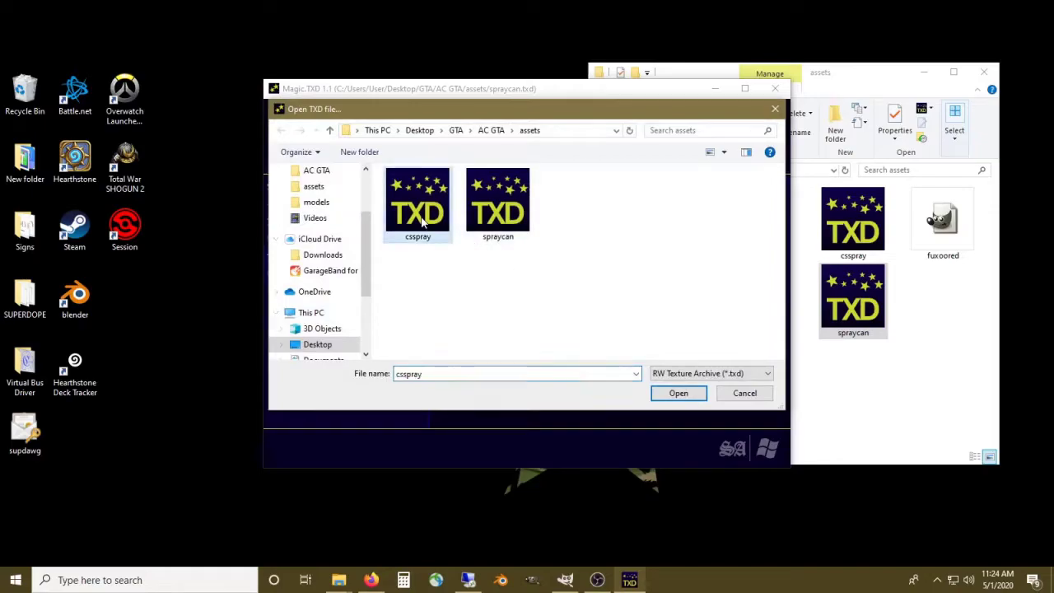
click(677, 393)
click(280, 231)
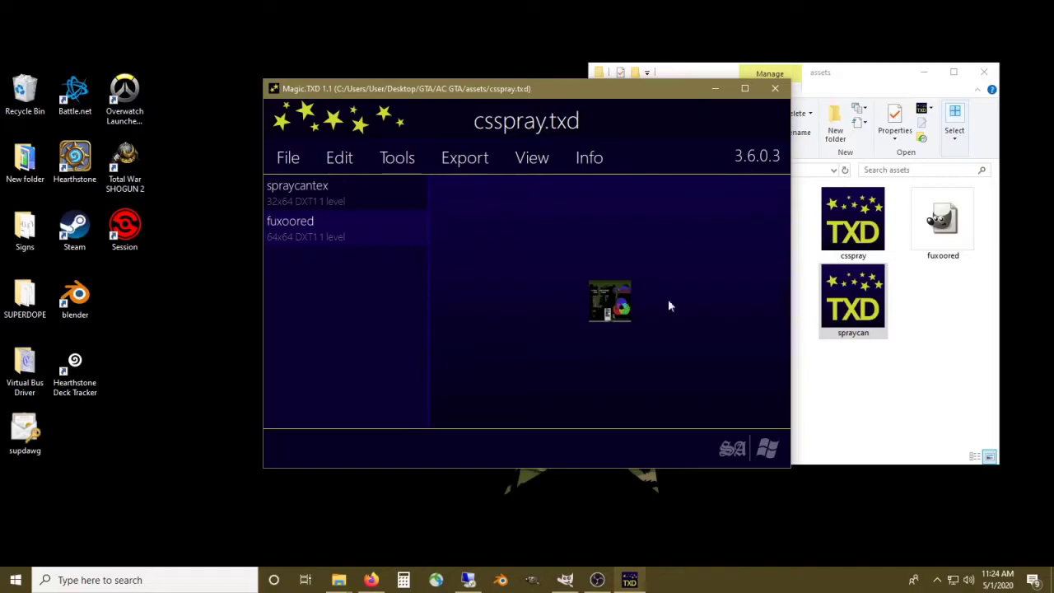
click(713, 94)
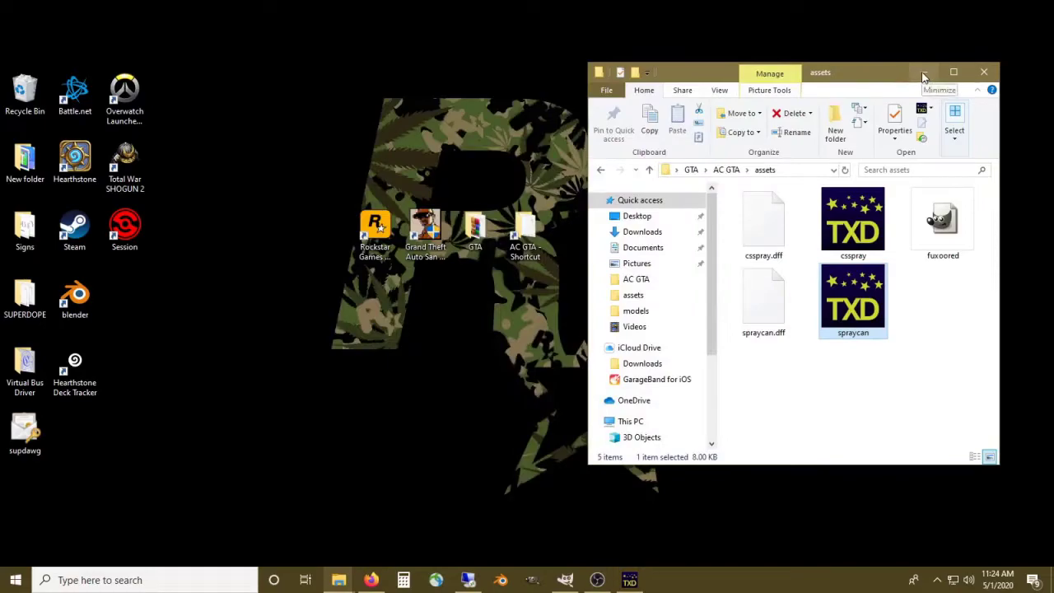
- Open the exported fuxoored.tga from the assets folder in GIMP
right_click(953, 237)
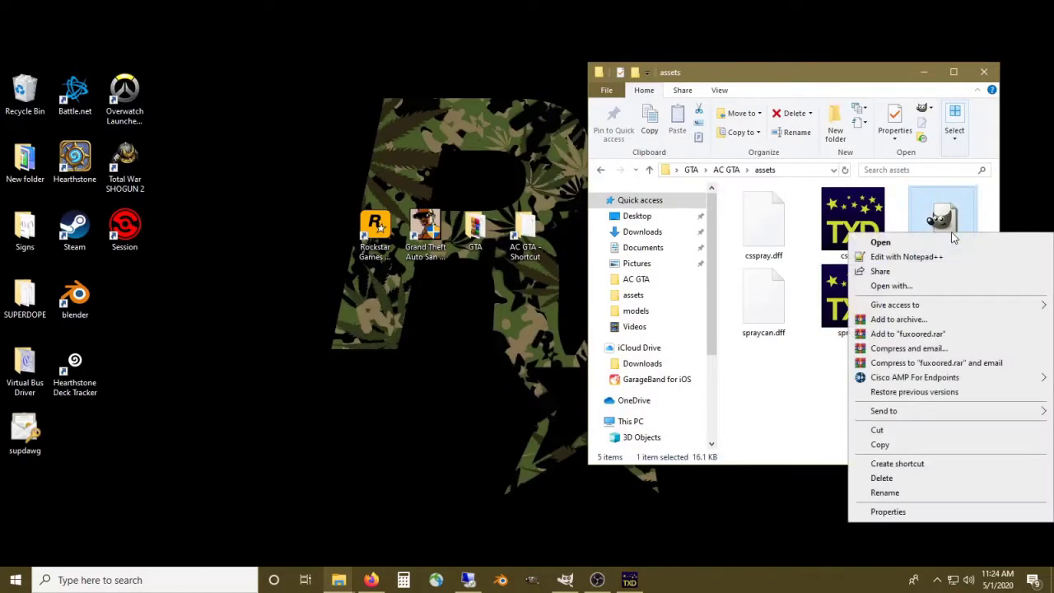
click(952, 239)
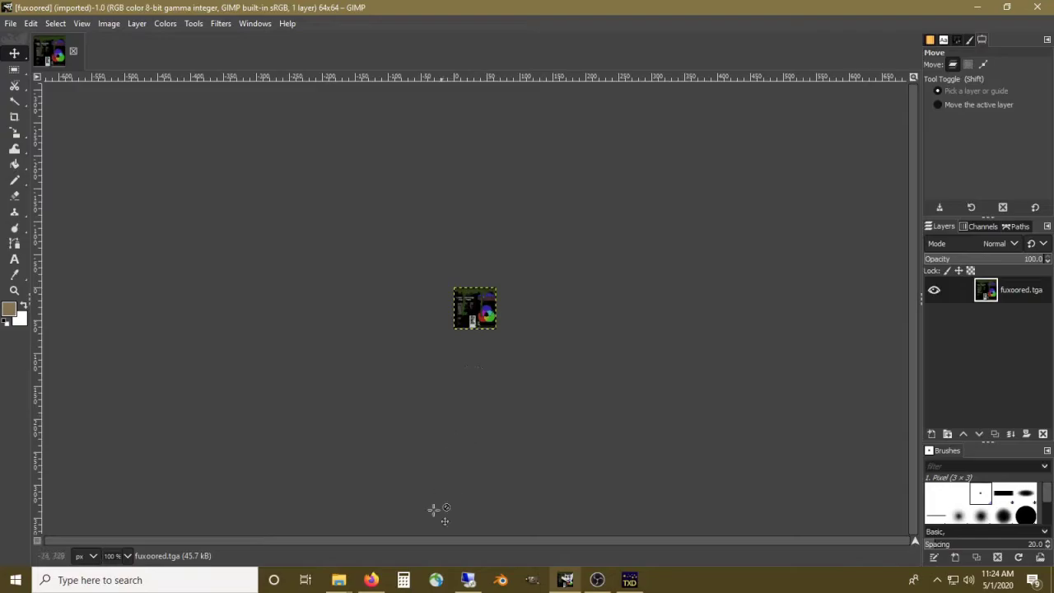
- Copy the full-size Lysol Disinfectant Spray image from Firefox, then minimise the browser
click(371, 580)
click(213, 11)
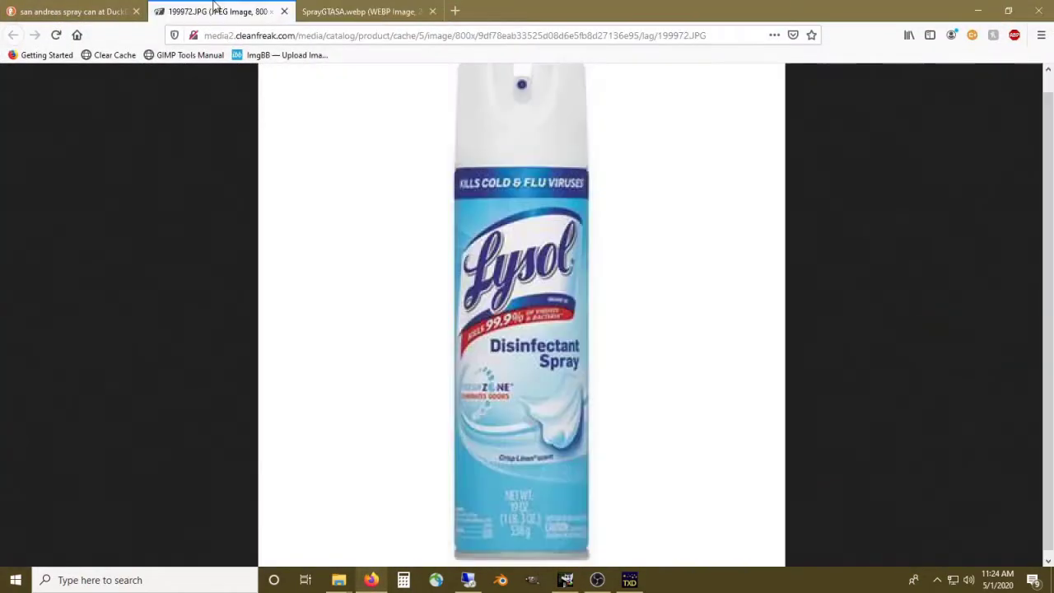
right_click(594, 330)
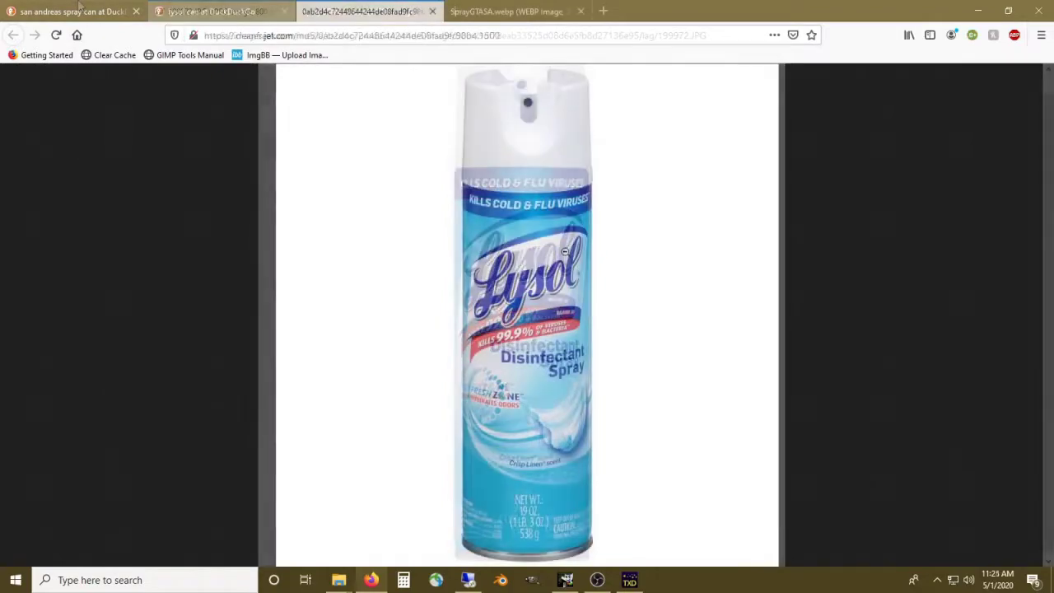
click(564, 252)
right_click(565, 252)
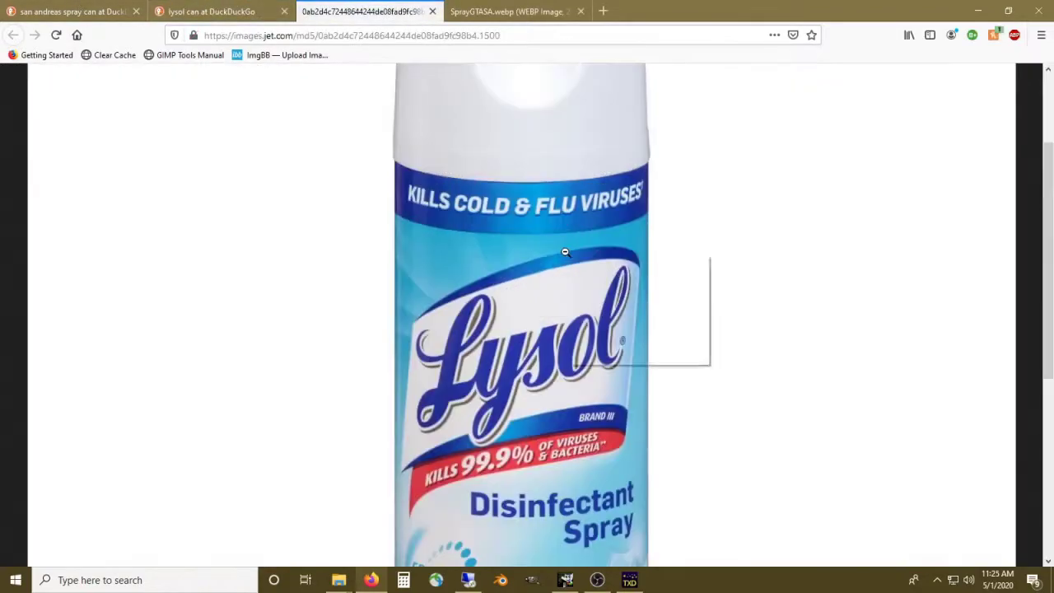
click(581, 264)
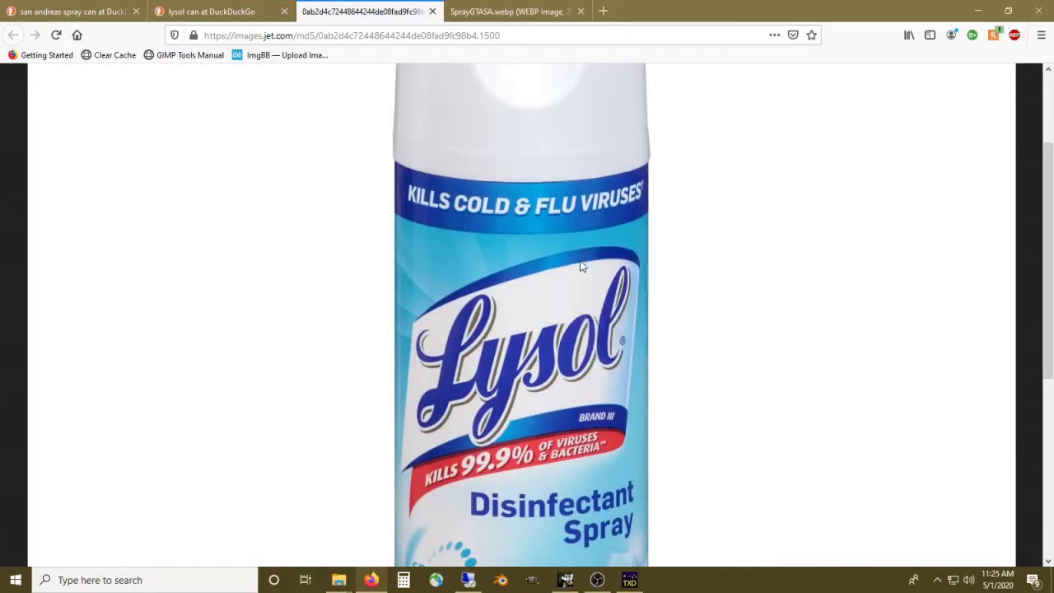
click(977, 11)
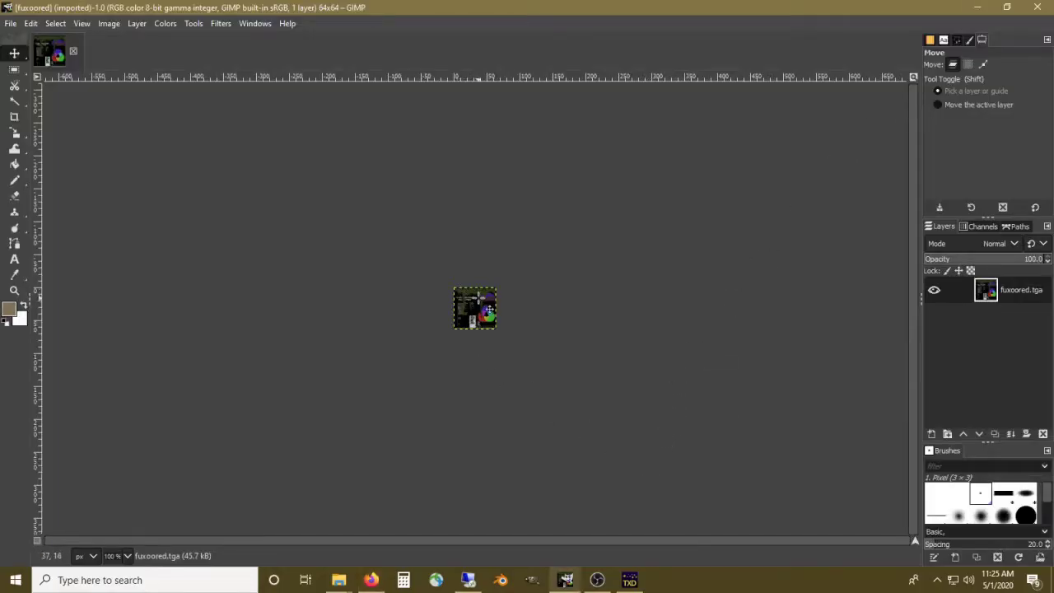
- Create a 1200x1200 image, paste the Lysol spray photo and move it inside the canvas
ctrl+scroll(474, 302, up, 5)
scroll(480, 298, down, 1)
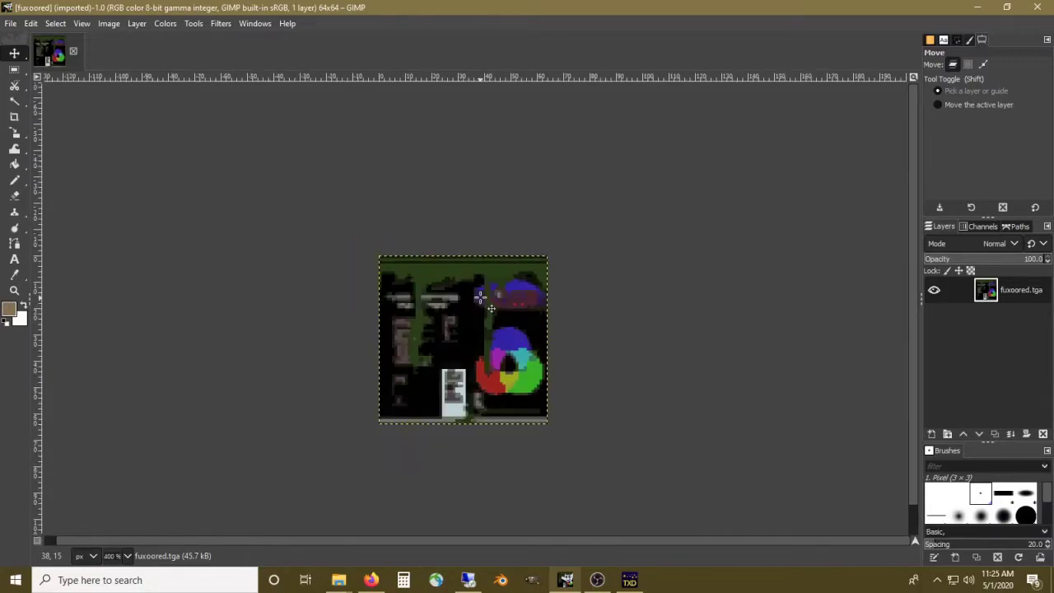
key(ctrl+n)
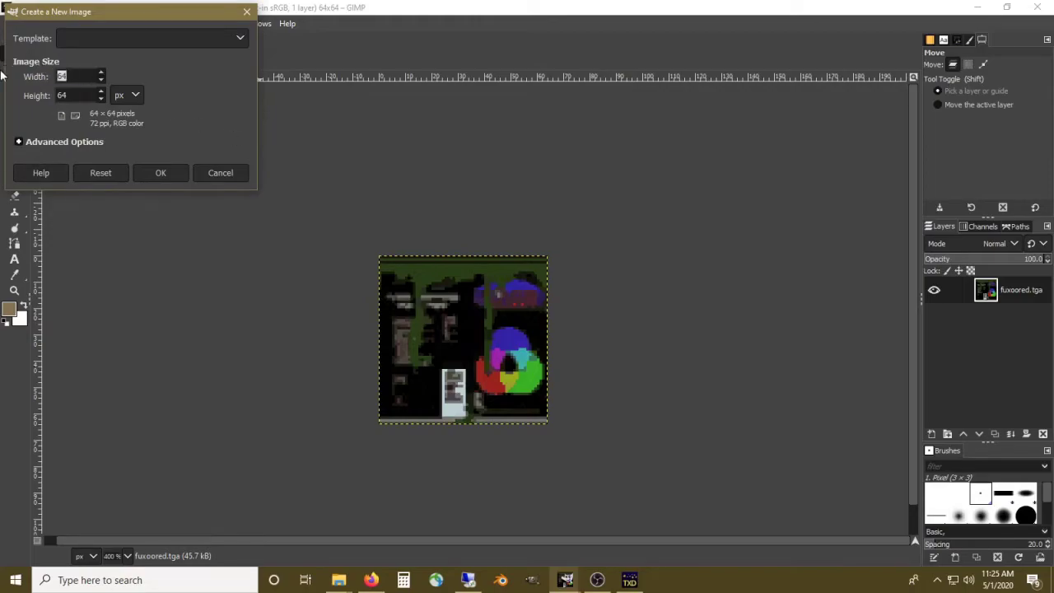
text(1200)
key(Tab)
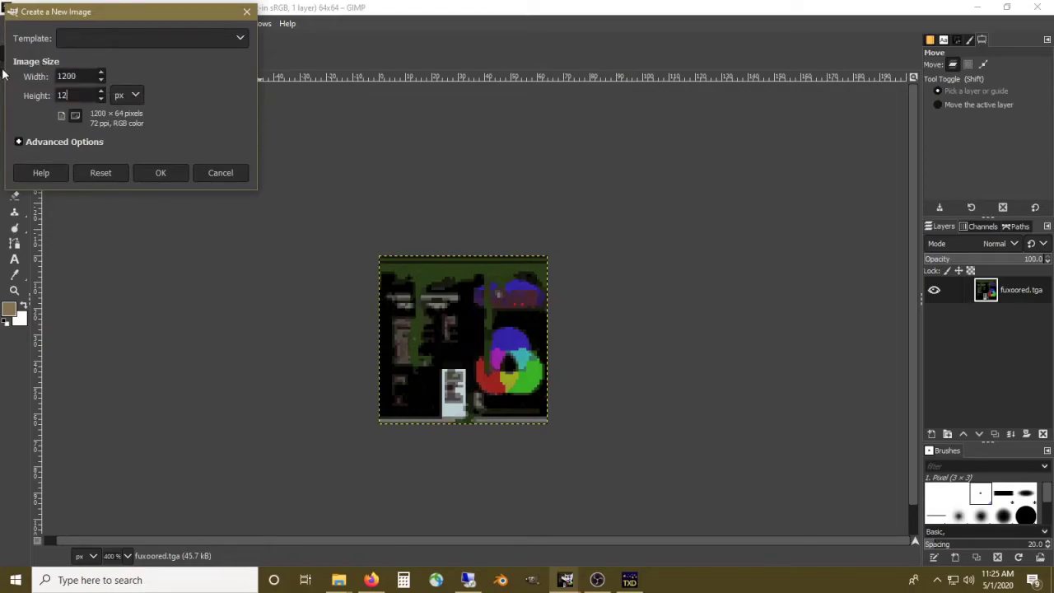
text(1200)
key(Return)
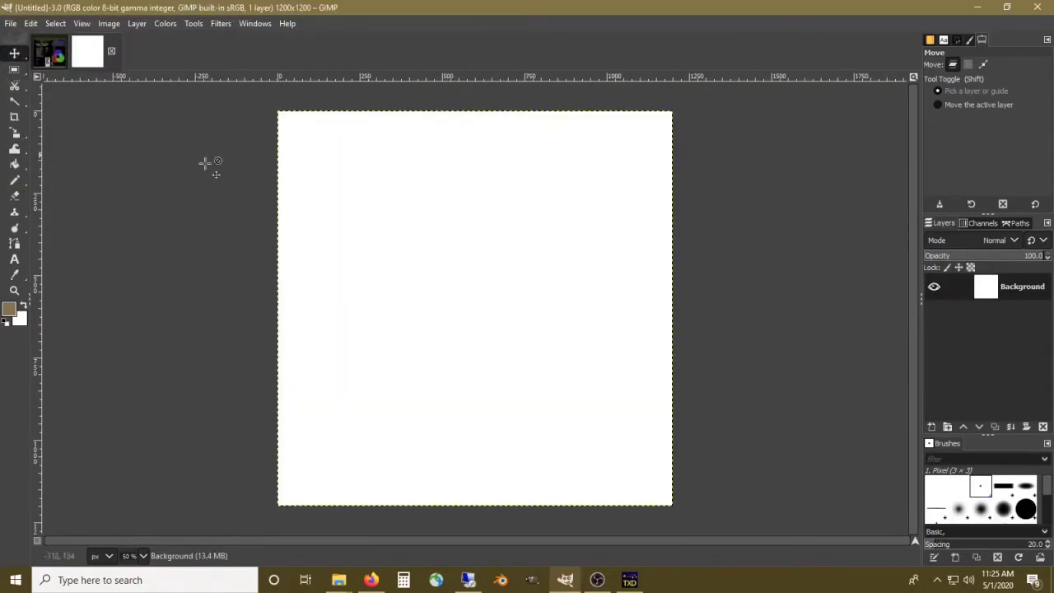
key(ctrl+v)
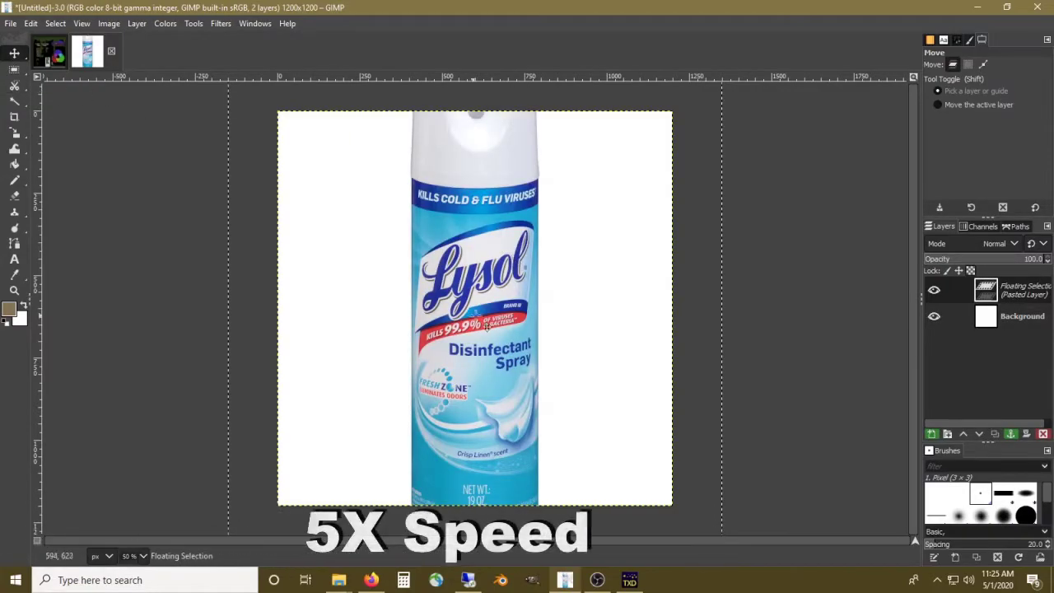
drag(473, 329, 477, 279)
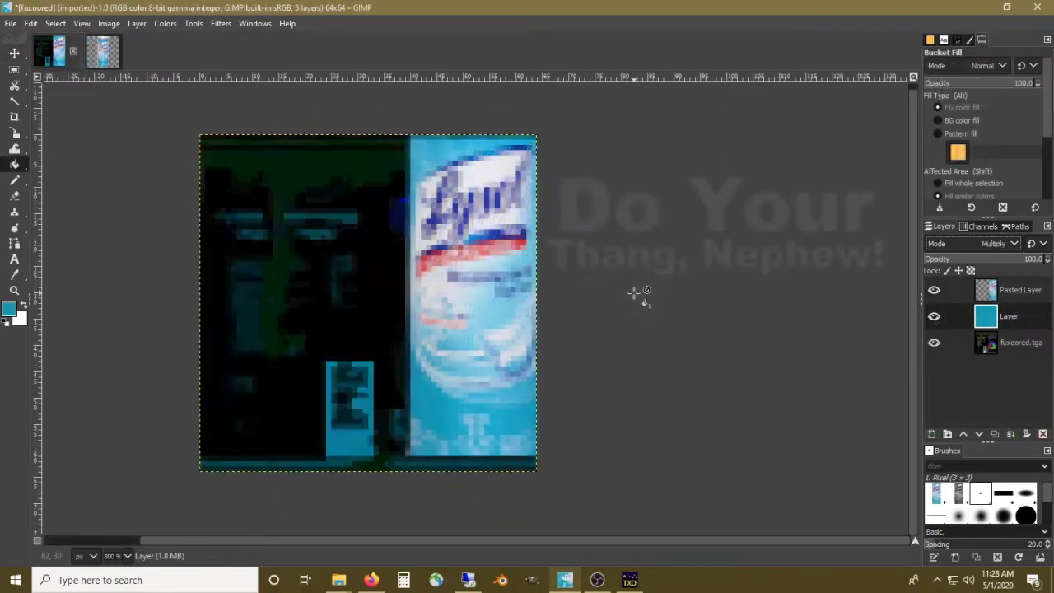
- Scale the pasted Lysol layer down to fit the fuxoored texture
key(shift+KP_Subtract)
key(shift+KP_Subtract)
key(shift+KP_Subtract)
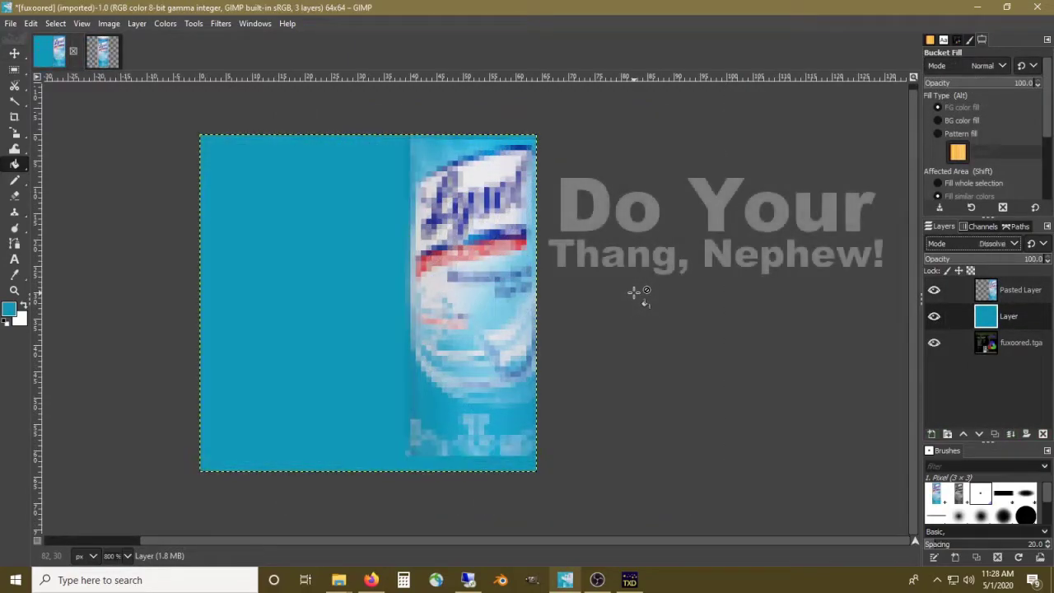
key(Page_Up)
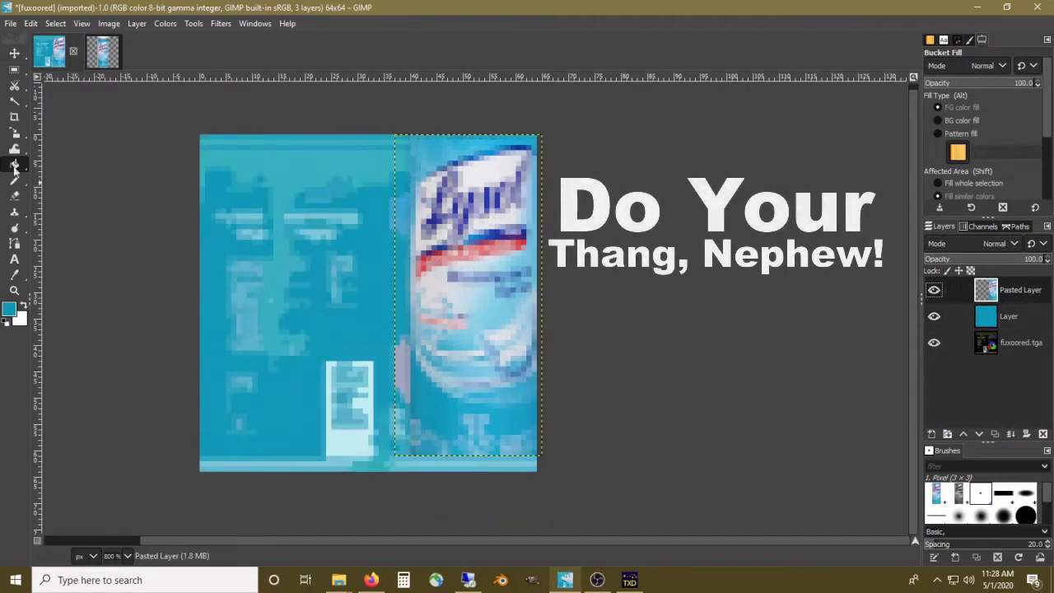
click(14, 119)
mouse_move(14, 134)
click(66, 165)
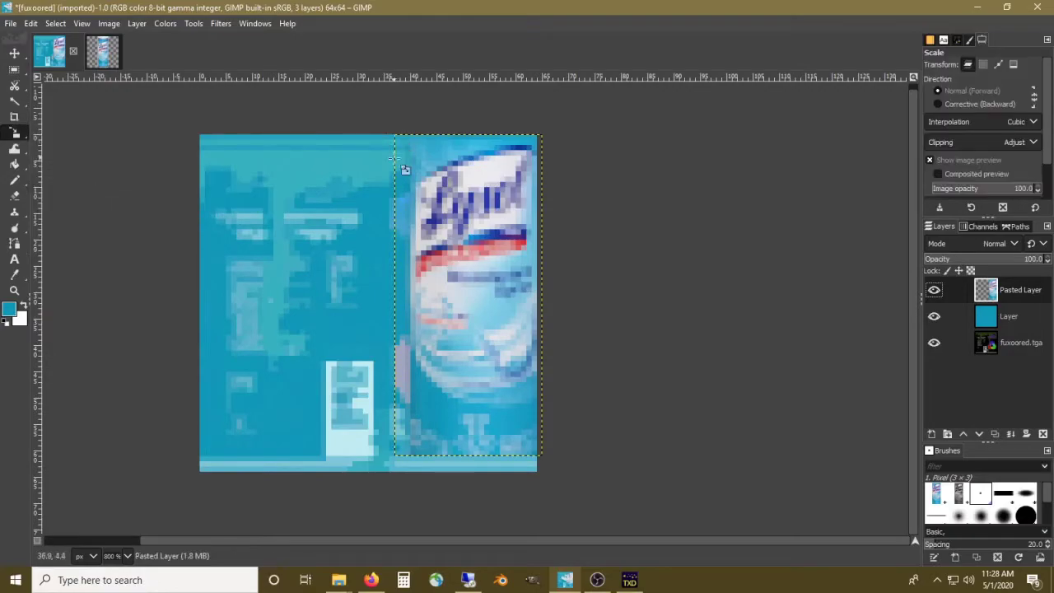
click(387, 167)
drag(387, 167, 376, 141)
key(Page_Down)
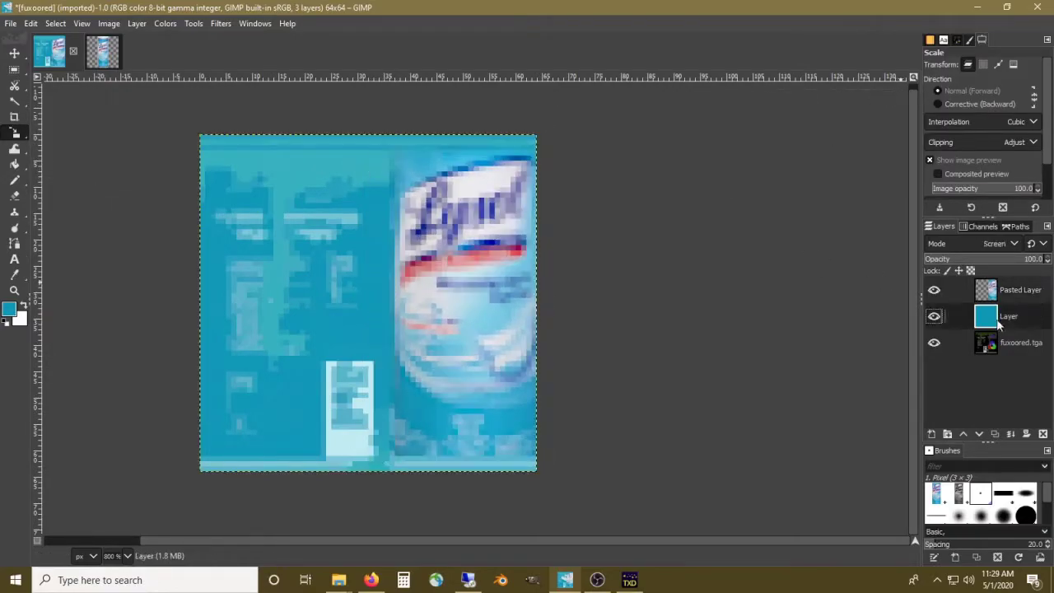
- Add a new empty layer, select the texture's top strip, and pick a blue foreground colour
key(ctrl+Tab)
key(ctrl+Tab)
key(r)
click(931, 433)
key(Return)
drag(183, 130, 551, 152)
key(shift+b)
click(9, 309)
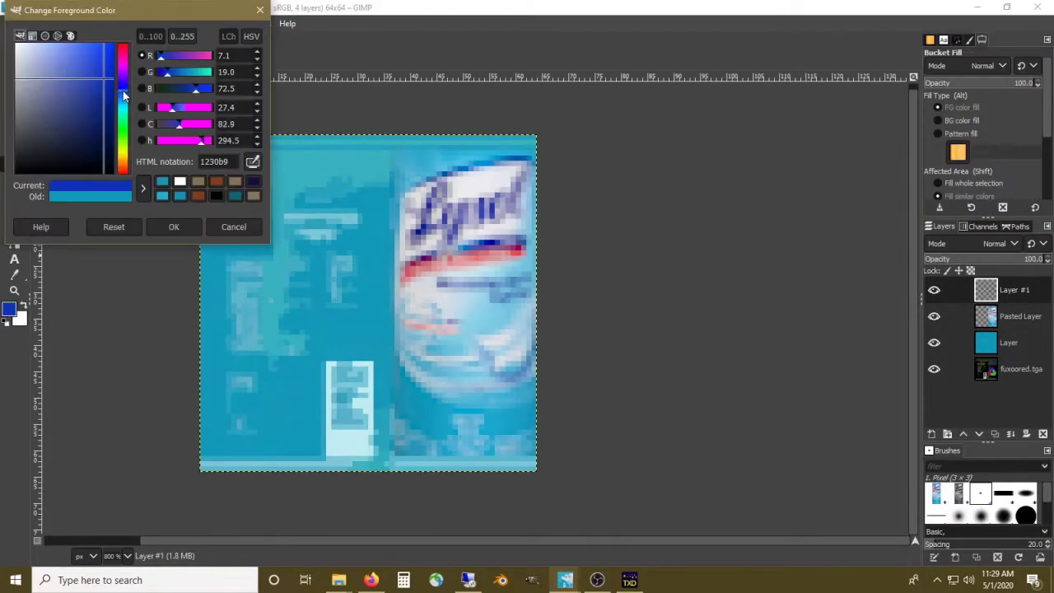
drag(121, 99, 120, 167)
click(173, 226)
- Bucket-fill a thin strip across the texture's top with blue
key(r)
click(560, 150)
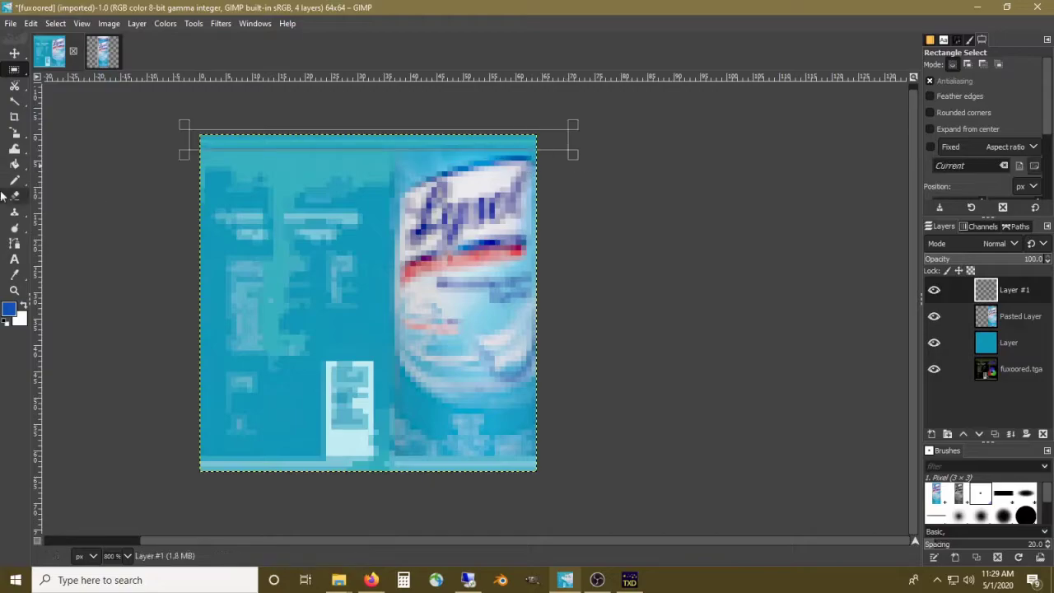
click(14, 164)
click(510, 144)
key(r)
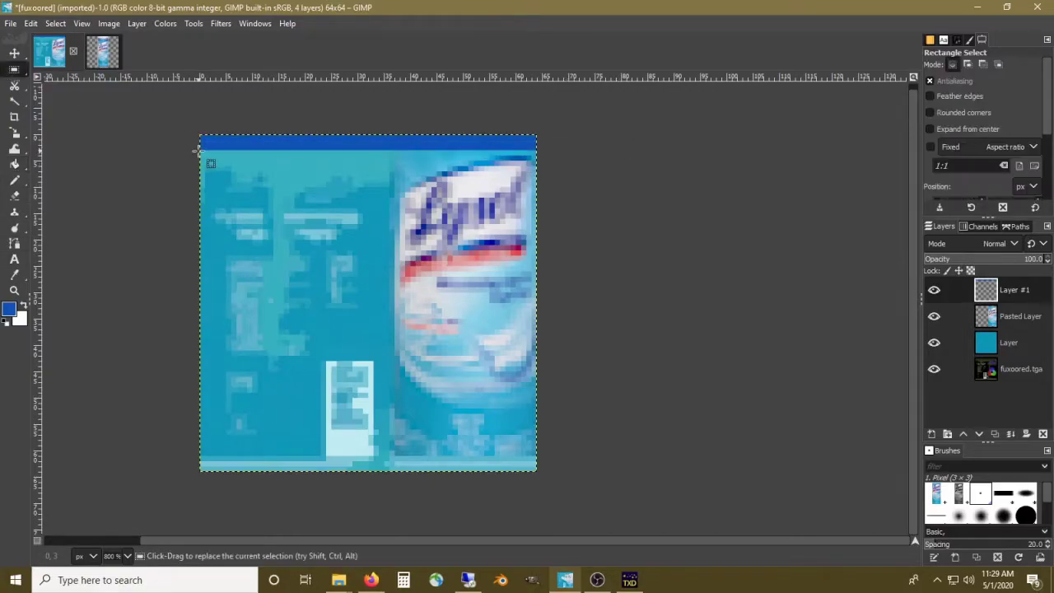
drag(199, 142, 548, 161)
click(9, 308)
click(170, 225)
key(shift+b)
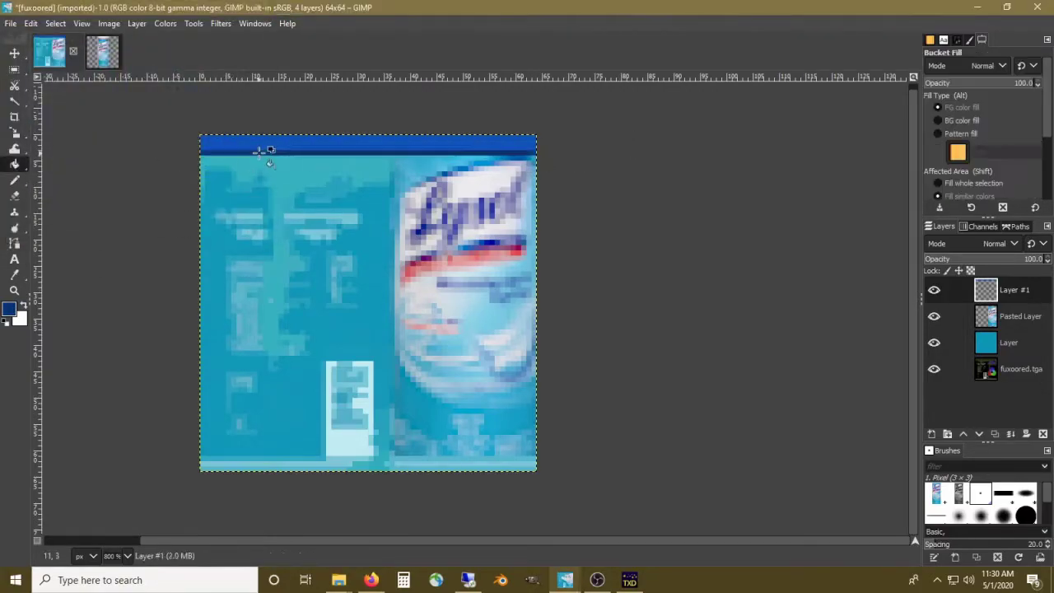
- Hide the Lysol layers, duplicate the fuxoored.tga layer, and copy-paste the whole image region
drag(934, 343, 934, 316)
key(u)
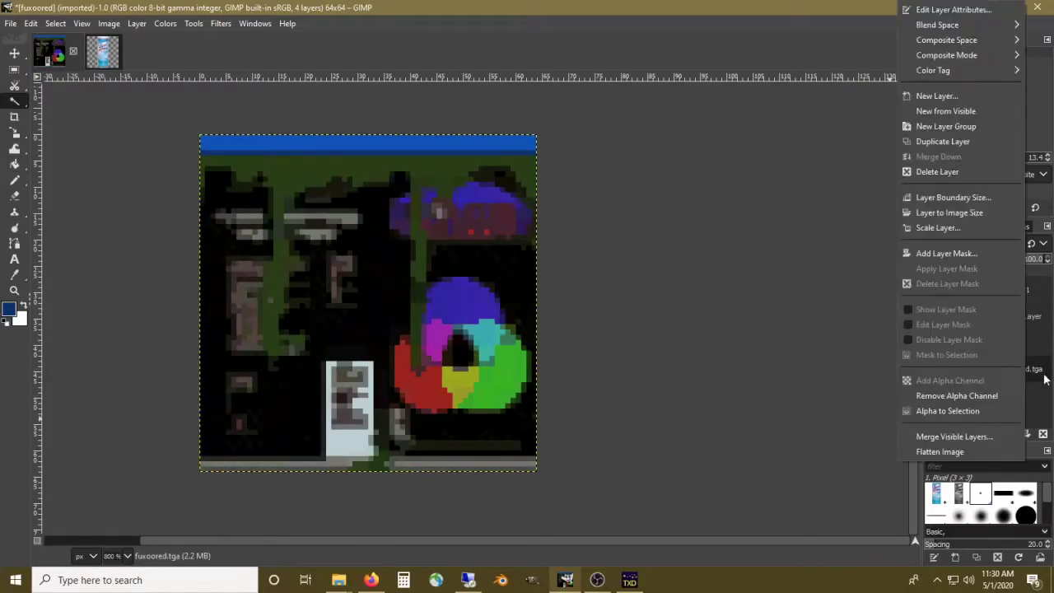
right_click(1029, 370)
click(958, 144)
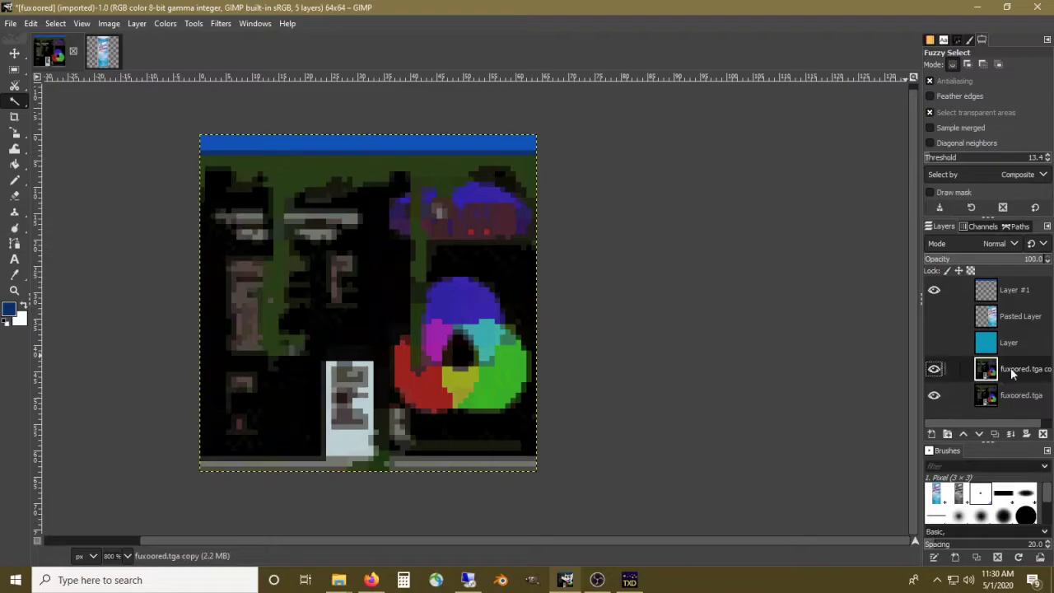
key(r)
drag(179, 135, 656, 503)
key(ctrl+c)
key(ctrl+v)
- Select the dark left area and paste the Lysol can picture into the texture as a layer
key(shift+ctrl+n)
key(u)
click(287, 247)
key(alt+2)
key(ctrl+c)
key(alt+1)
key(ctrl+v)
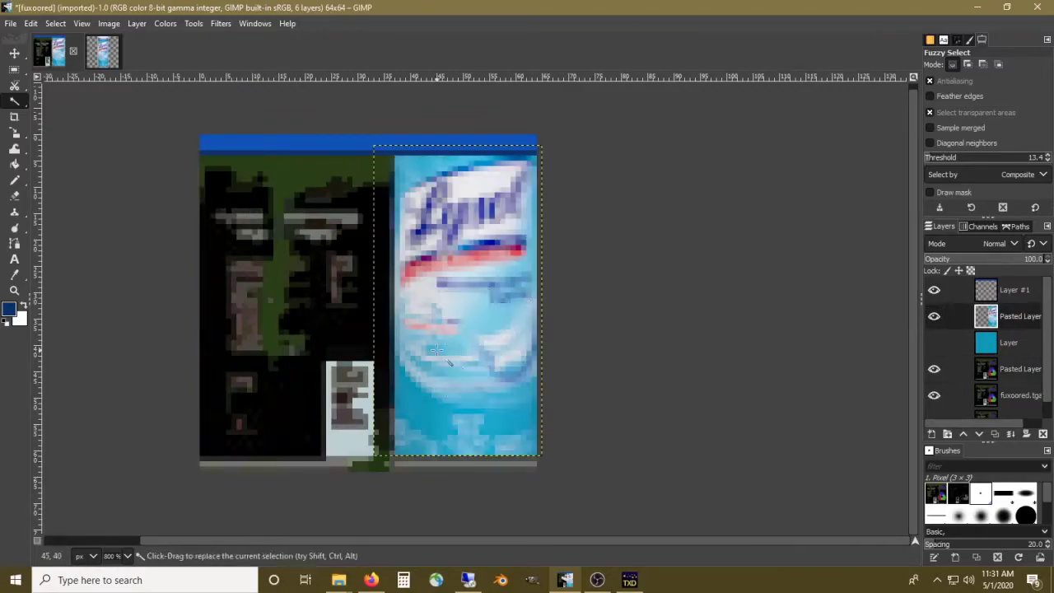
key(alt+2)
key(alt+1)
- Show the teal background layer again and inspect Pasted Layer #1 in a widened layers panel
click(933, 342)
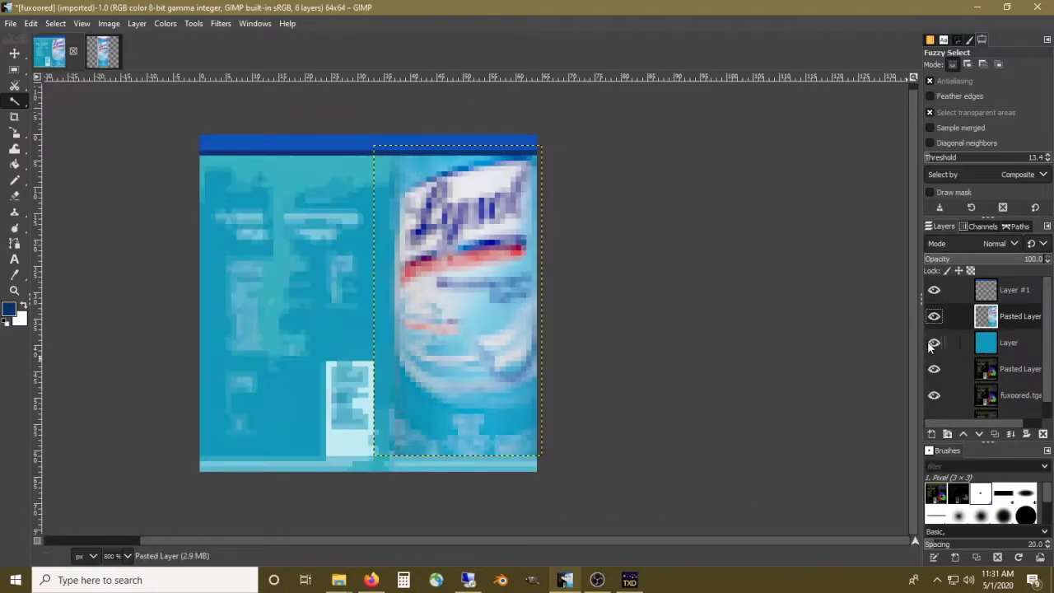
click(1013, 418)
drag(919, 403, 870, 404)
right_click(971, 362)
key(Escape)
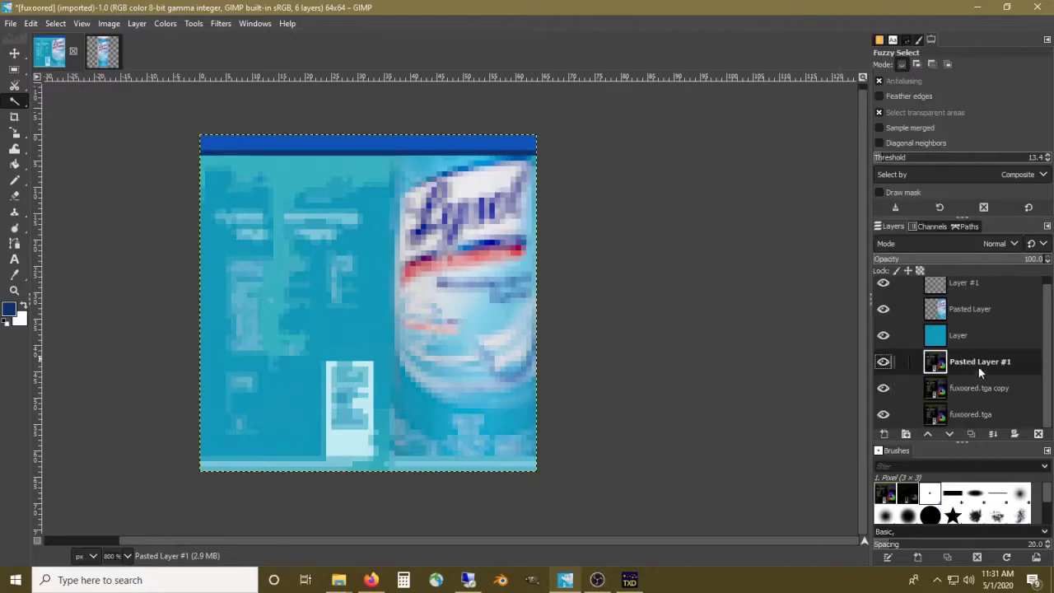
shift+click(882, 361)
right_click(877, 416)
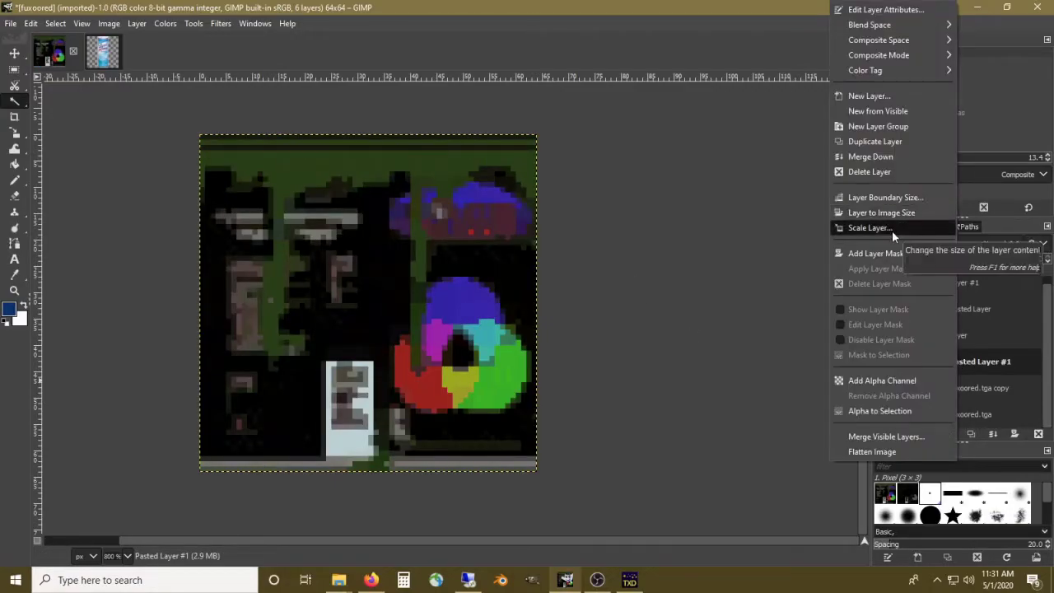
key(Escape)
- Create a new 64x64 image and paste the fuxoored texture into it as a new layer
key(ctrl+n)
click(168, 172)
key(alt+1)
key(ctrl+c)
key(alt+3)
key(ctrl+v)
key(ctrl+shift+n)
- Restore all layer visibility in the fuxoored texture and make Layer #1 active
key(alt+1)
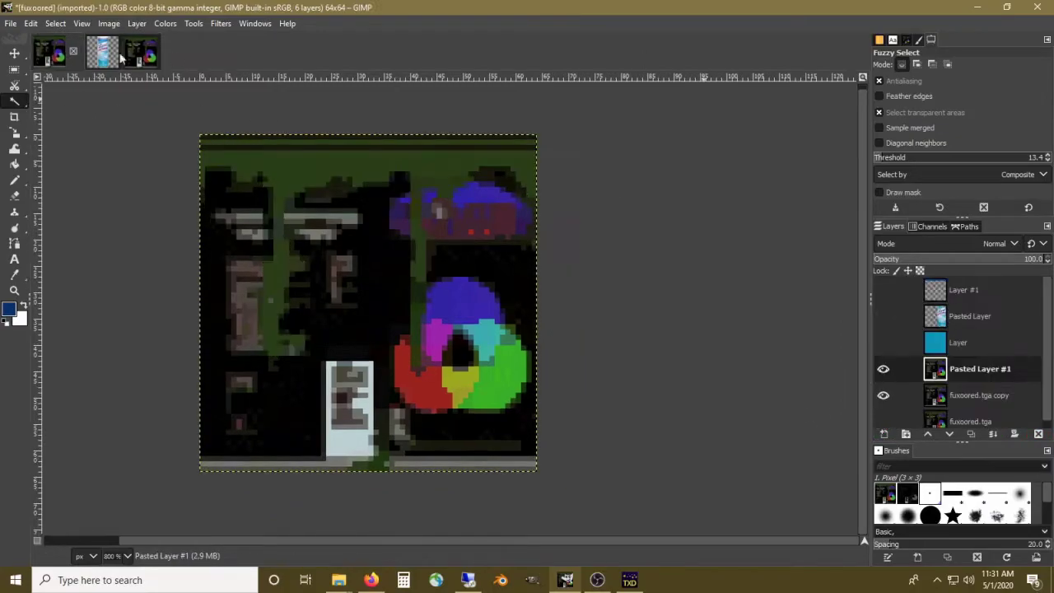
key(ctrl+z)
click(963, 290)
key(alt+3)
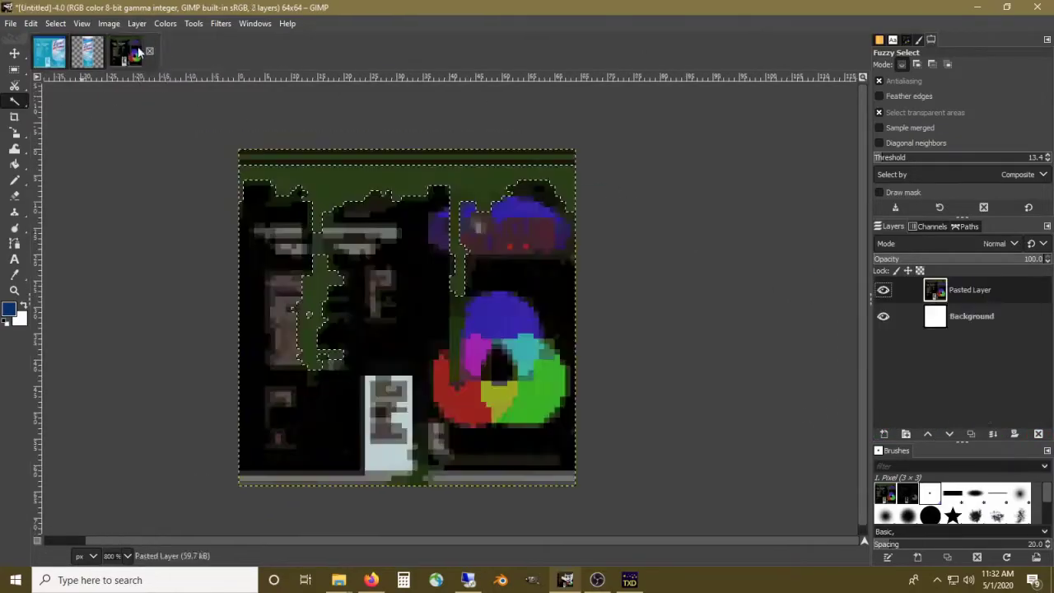
key(alt+1)
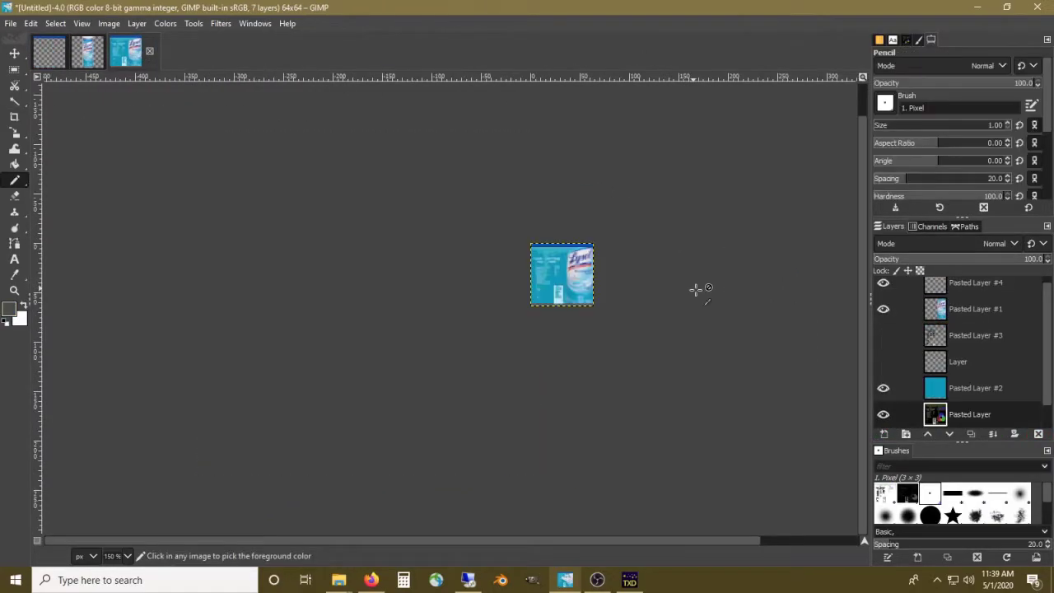
scroll(670, 285, up, 1)
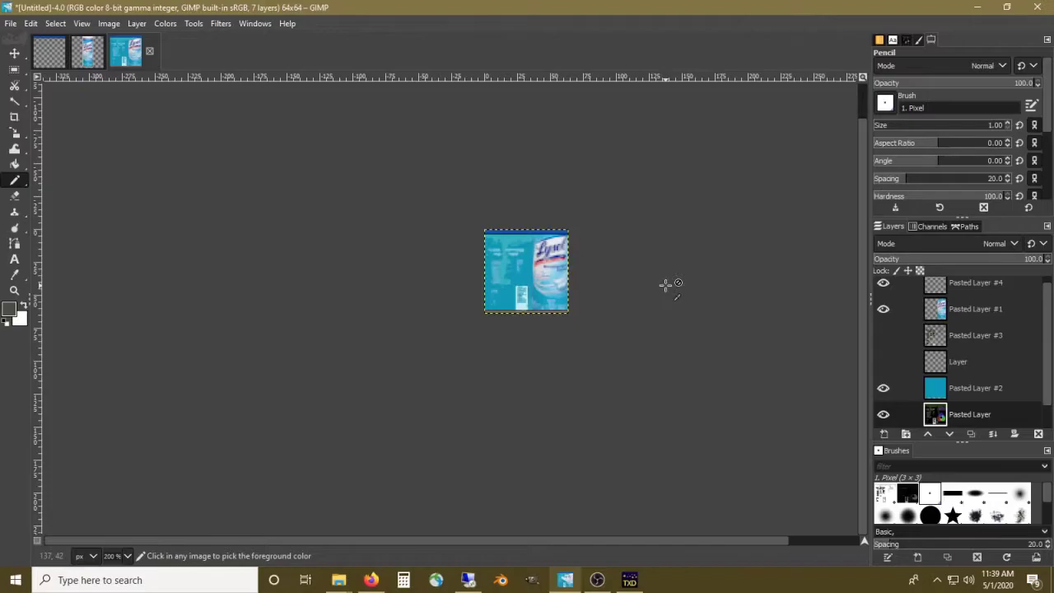
scroll(633, 282, up, 2)
scroll(618, 282, up, 1)
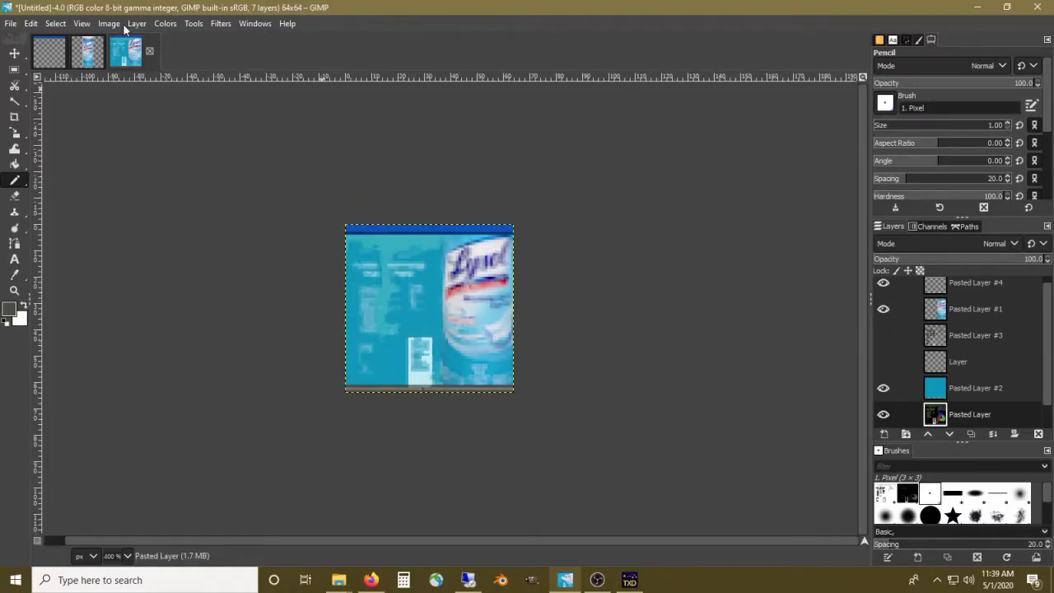
- Start Export As and navigate to the Desktop > GTA > AC GTA > assets folder
click(13, 25)
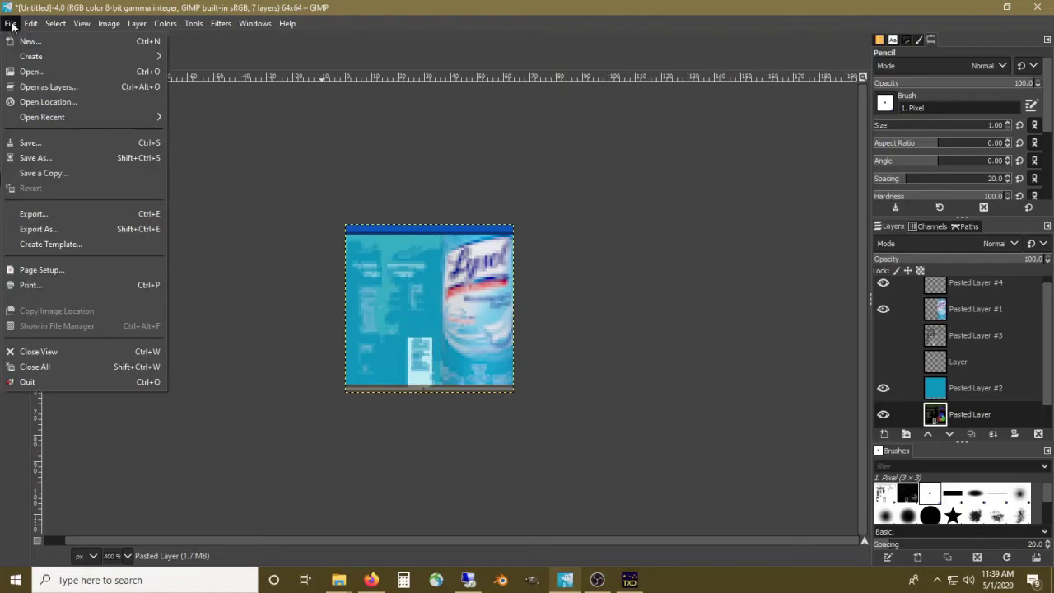
click(50, 229)
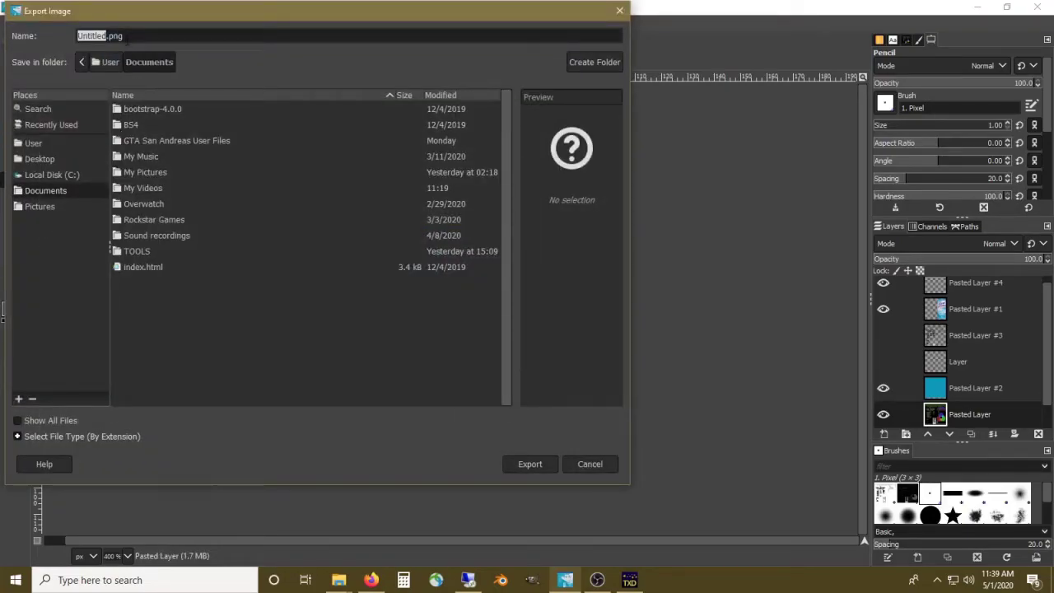
triple_click(126, 37)
click(40, 160)
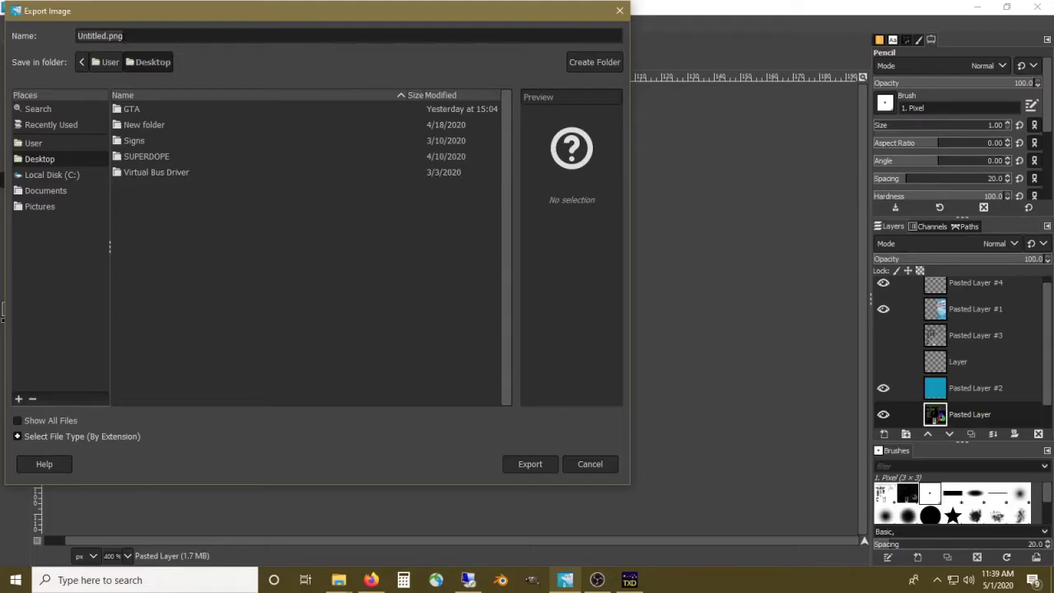
text(can.tga)
click(136, 68)
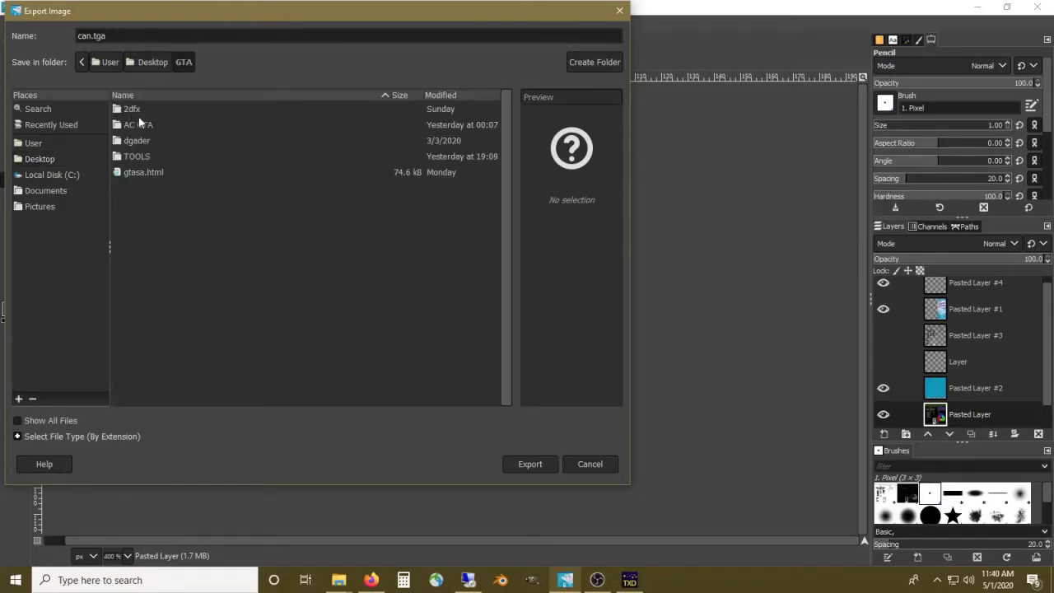
double_click(152, 126)
double_click(141, 110)
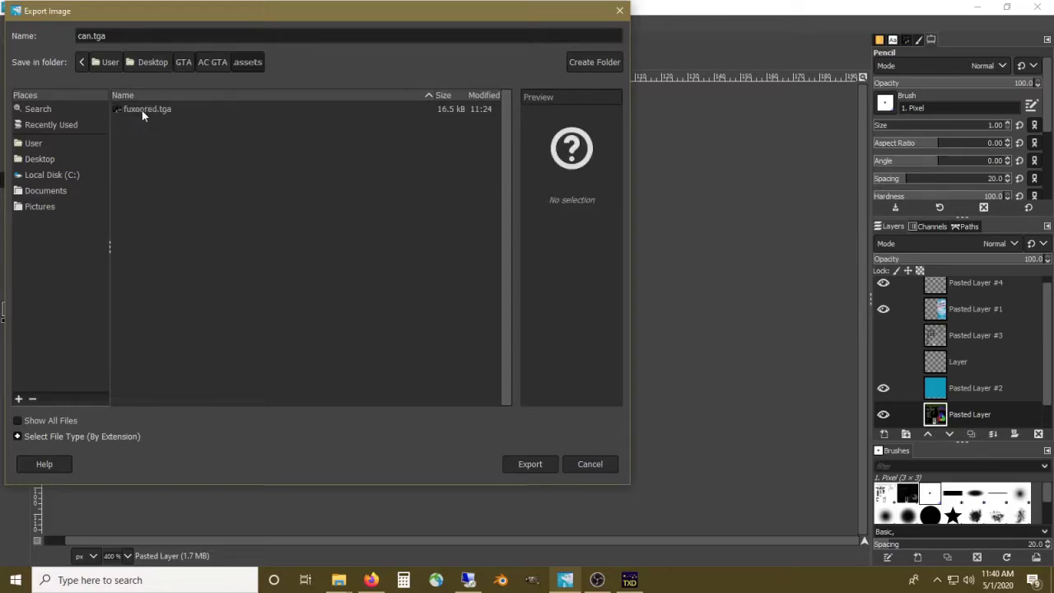
- Overwrite fuxoored.tga there as a TGA with RLE compression turned off
click(142, 114)
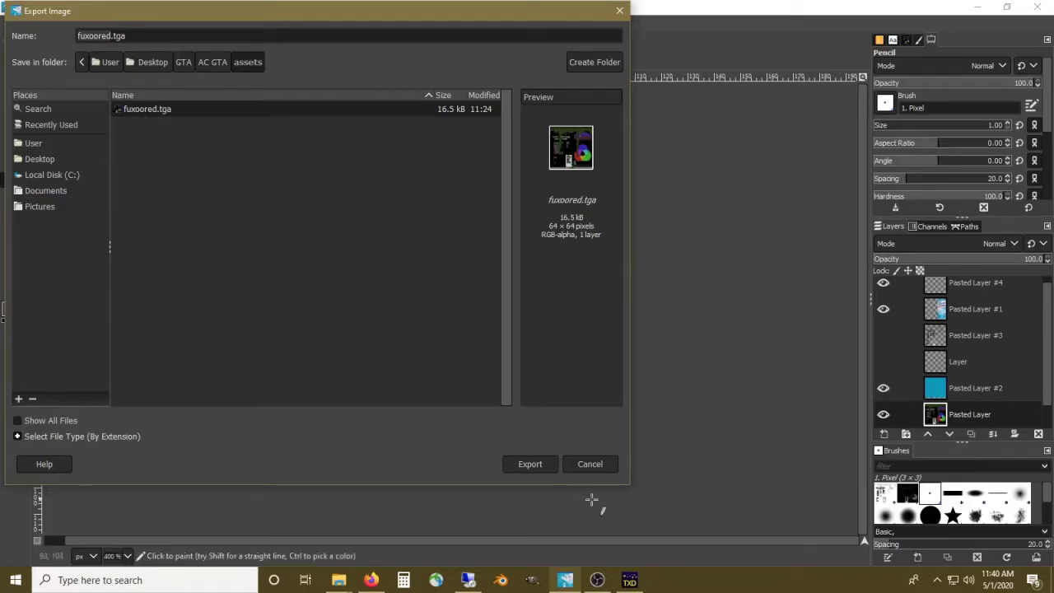
click(535, 464)
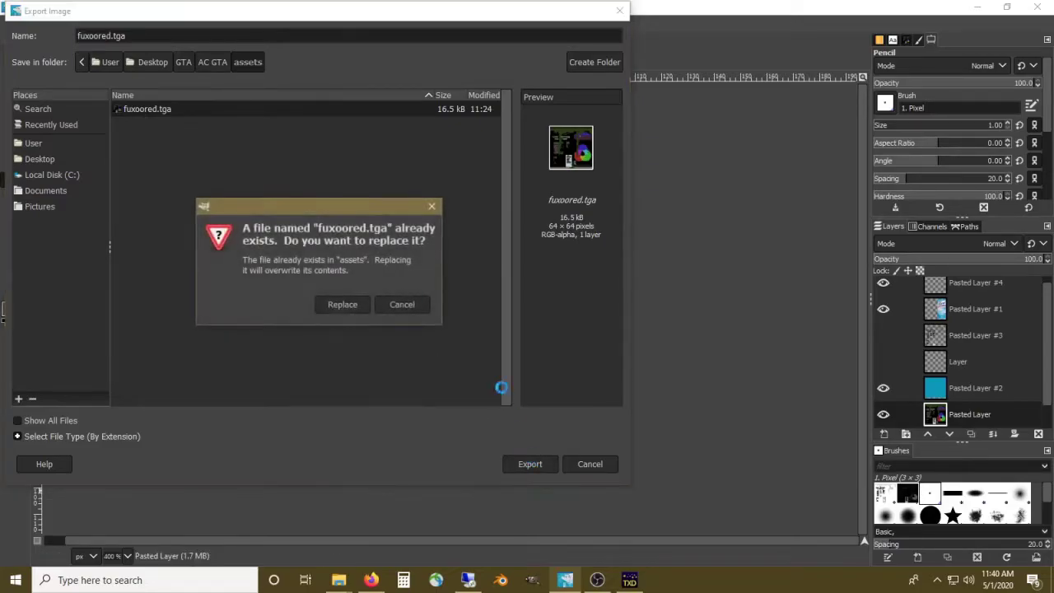
click(359, 304)
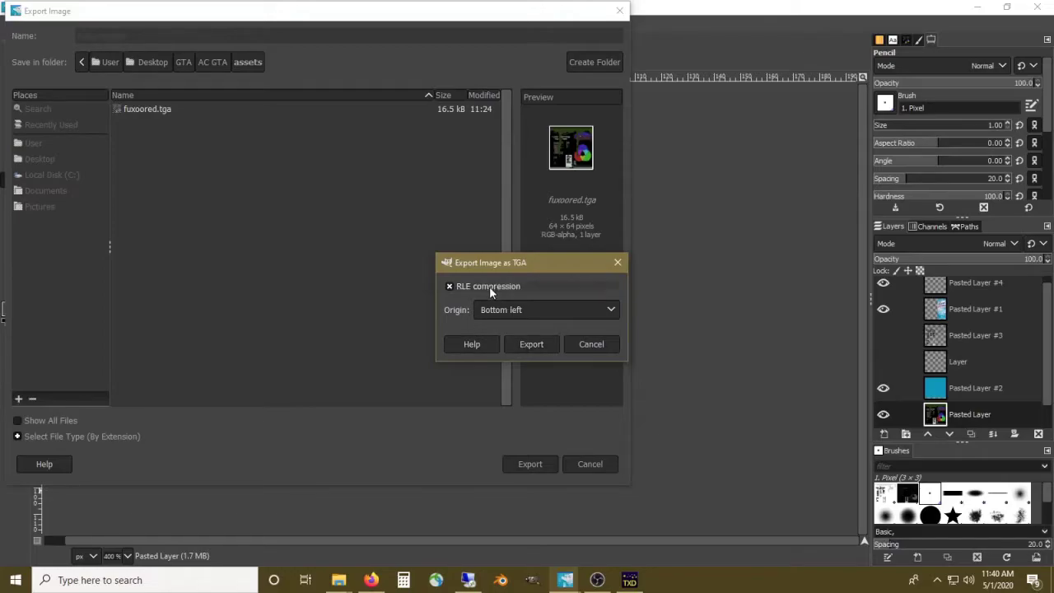
click(490, 288)
click(523, 344)
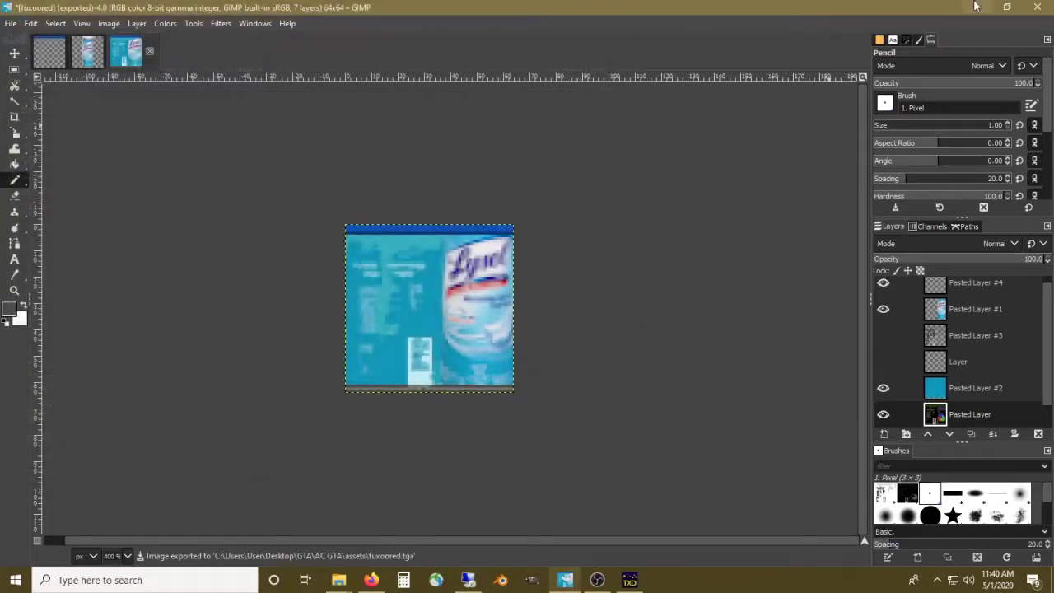
- In csspray.txd, choose the exported fuxoored image to replace the fuxoored texture
click(979, 14)
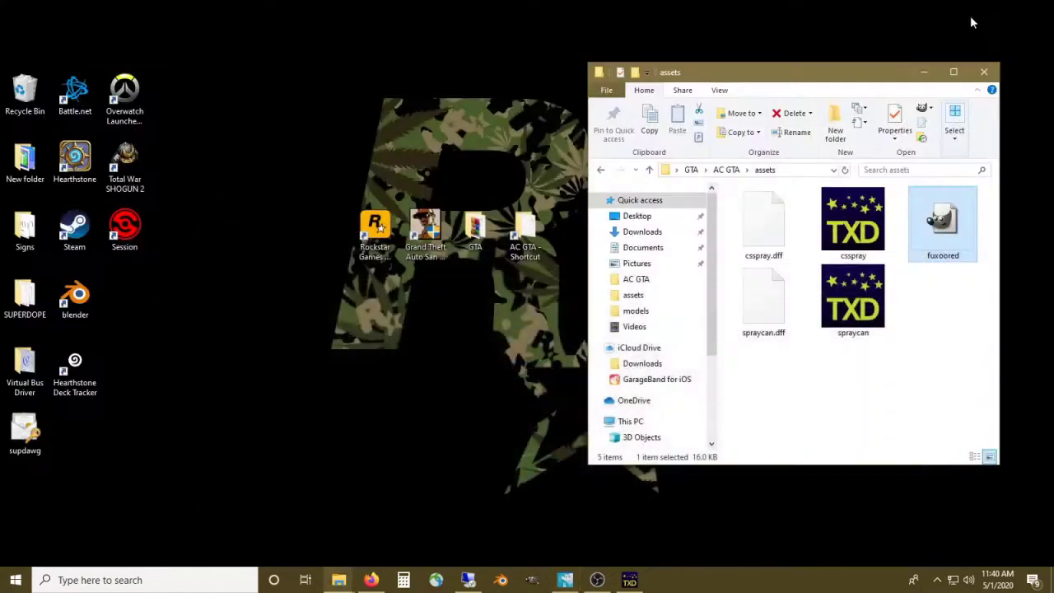
click(629, 580)
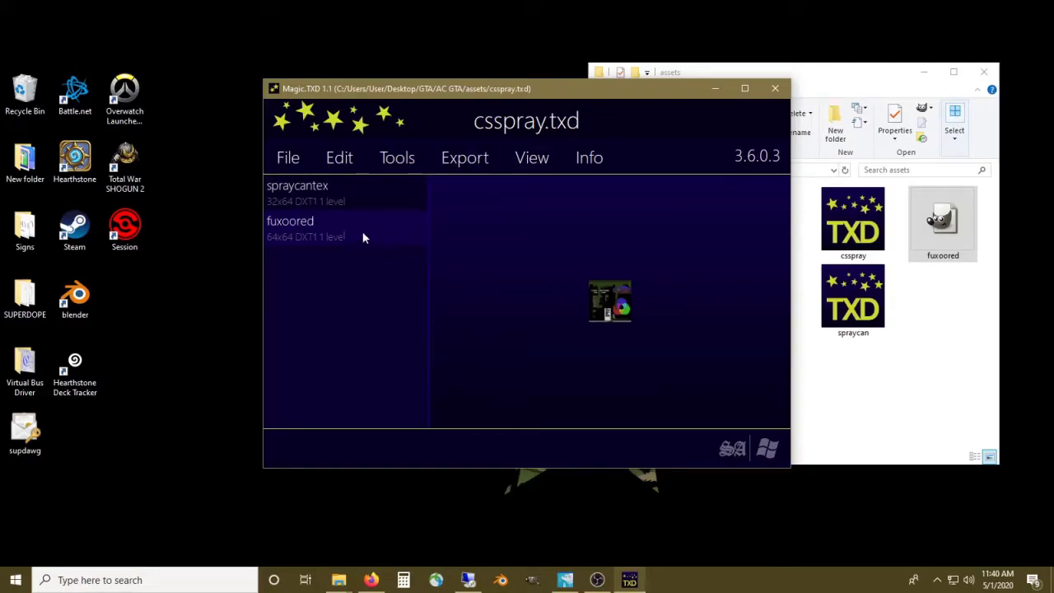
drag(363, 237, 339, 221)
click(275, 143)
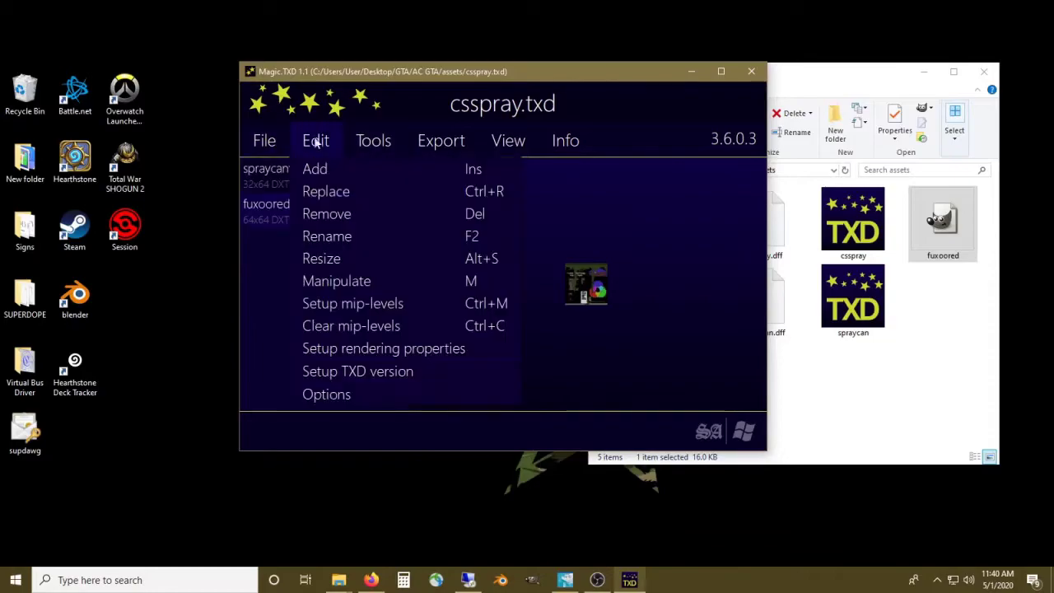
click(329, 192)
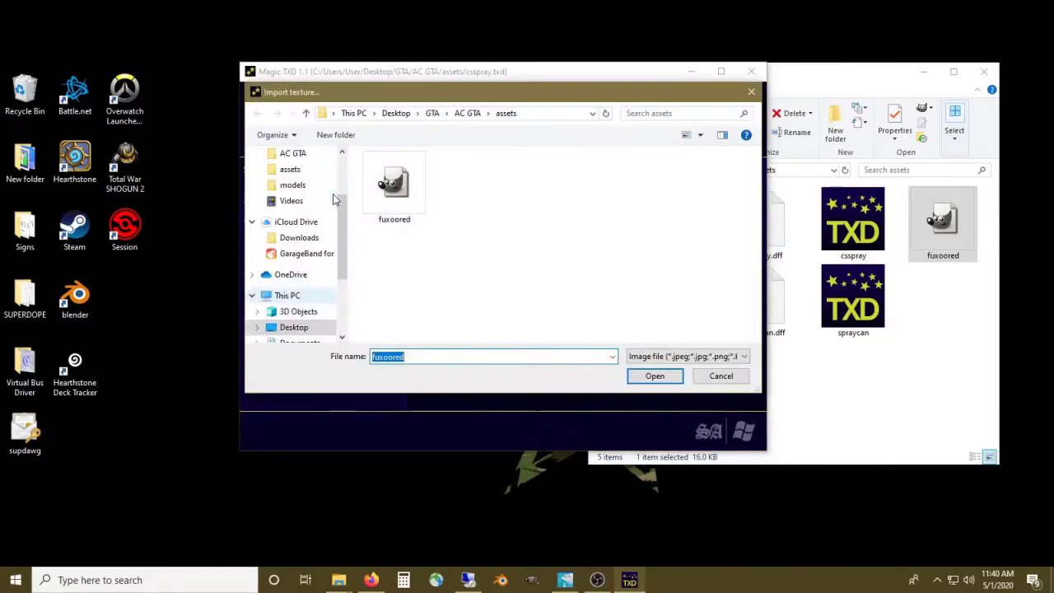
click(401, 200)
click(657, 377)
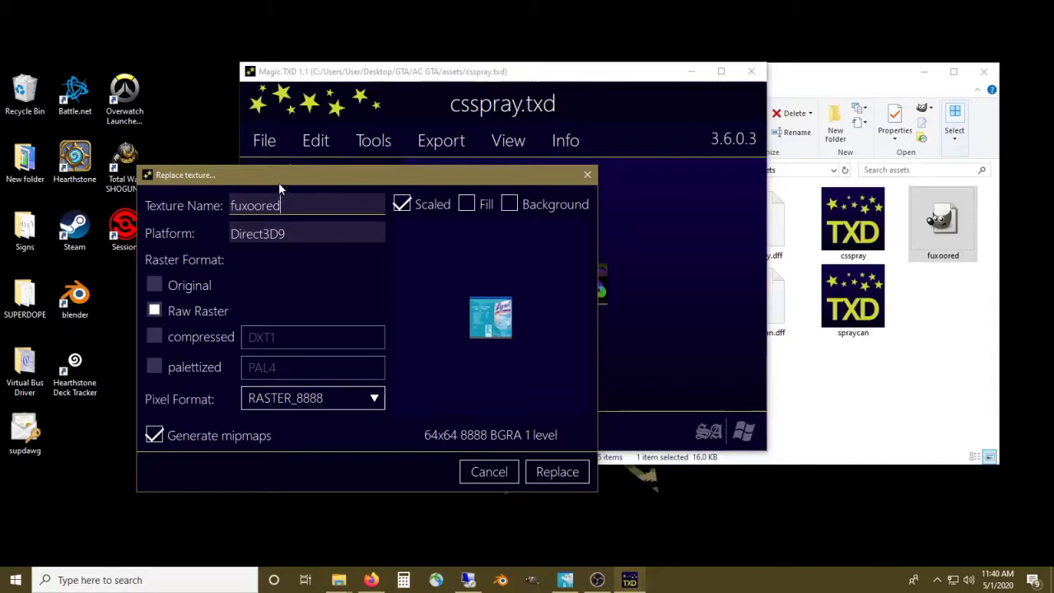
- Store the replacement compressed as DXT1 and confirm it in csspray.txd
drag(278, 182, 309, 258)
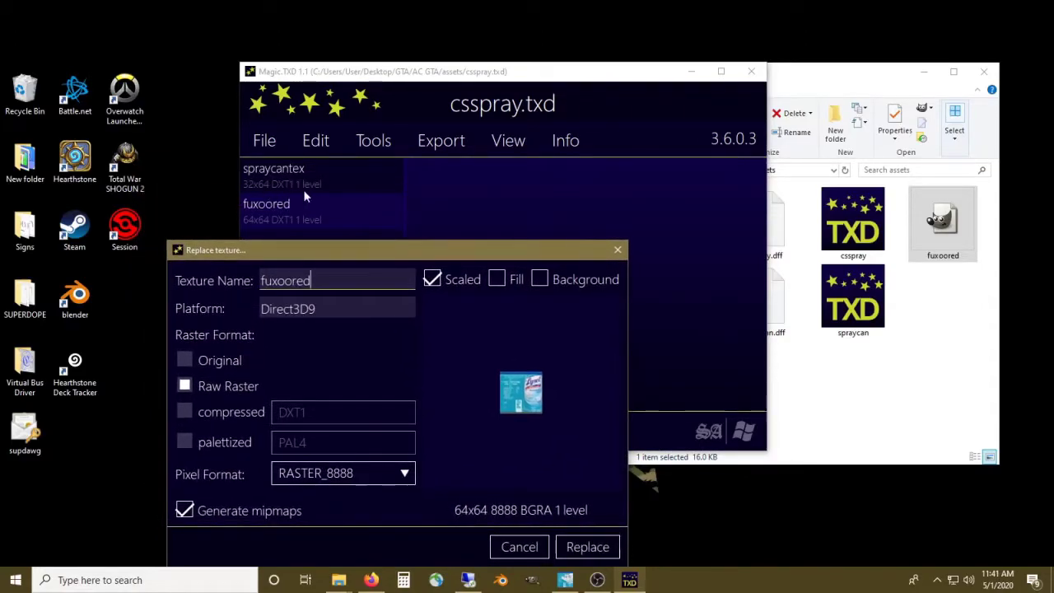
drag(297, 245, 316, 163)
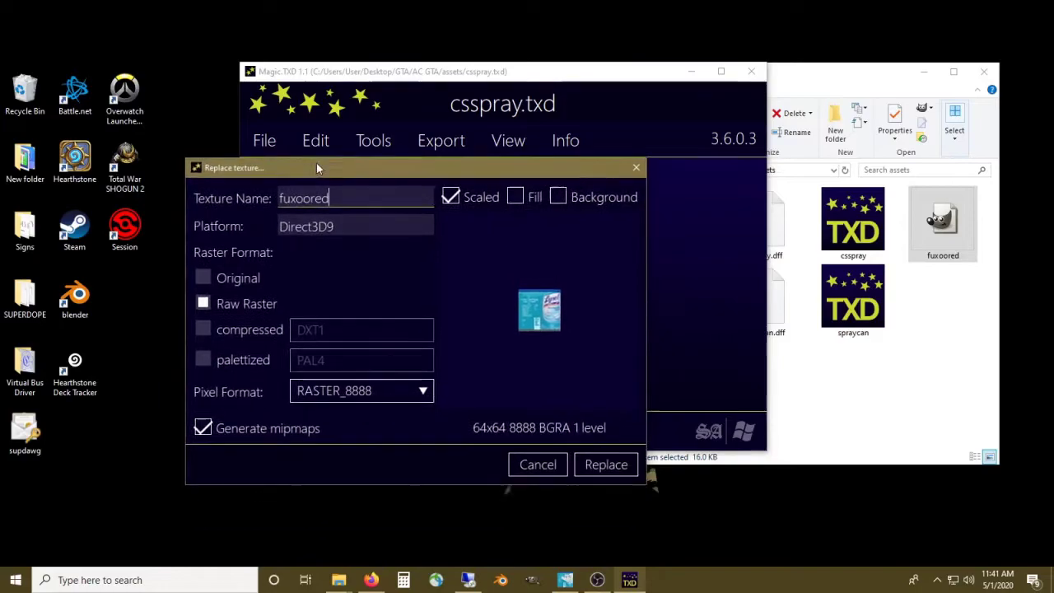
click(255, 331)
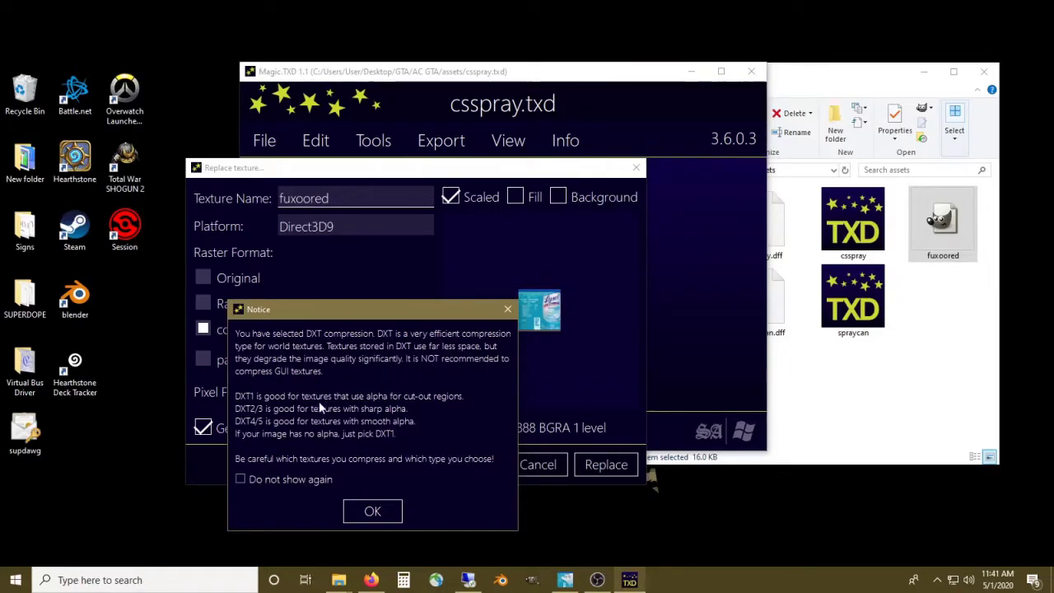
click(375, 514)
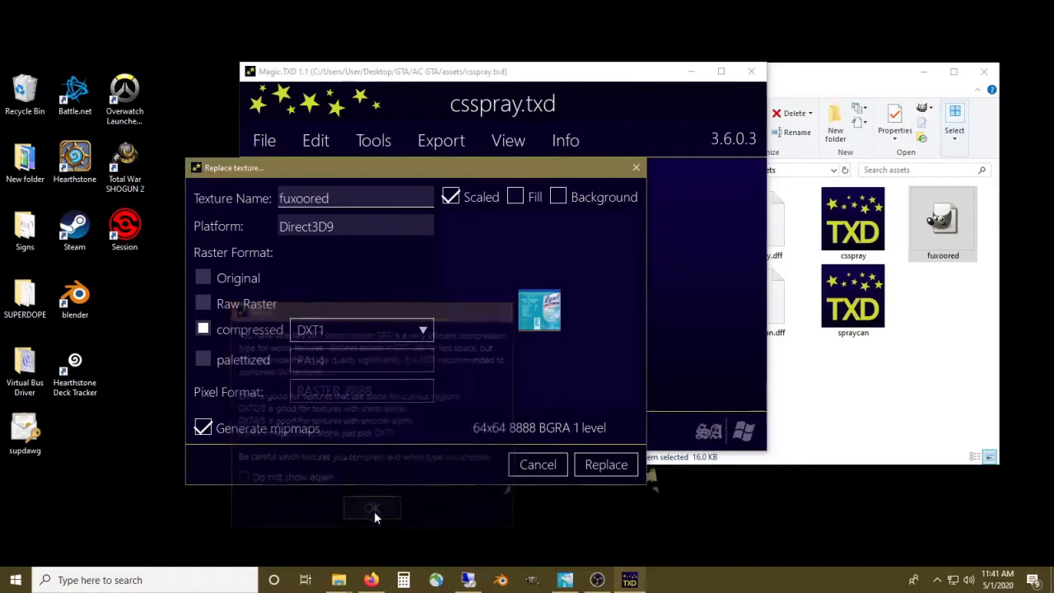
click(596, 465)
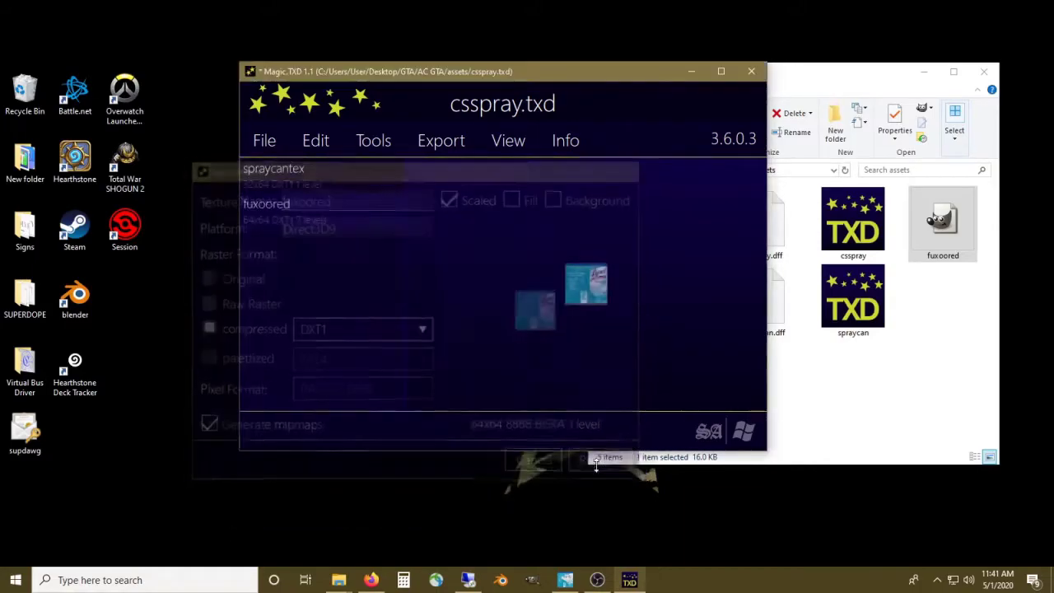
key(ctrl+o)
- Save csspray.txd, then replace spraycan.txd's fuxoored texture with the Lysol image as DXT1
click(447, 290)
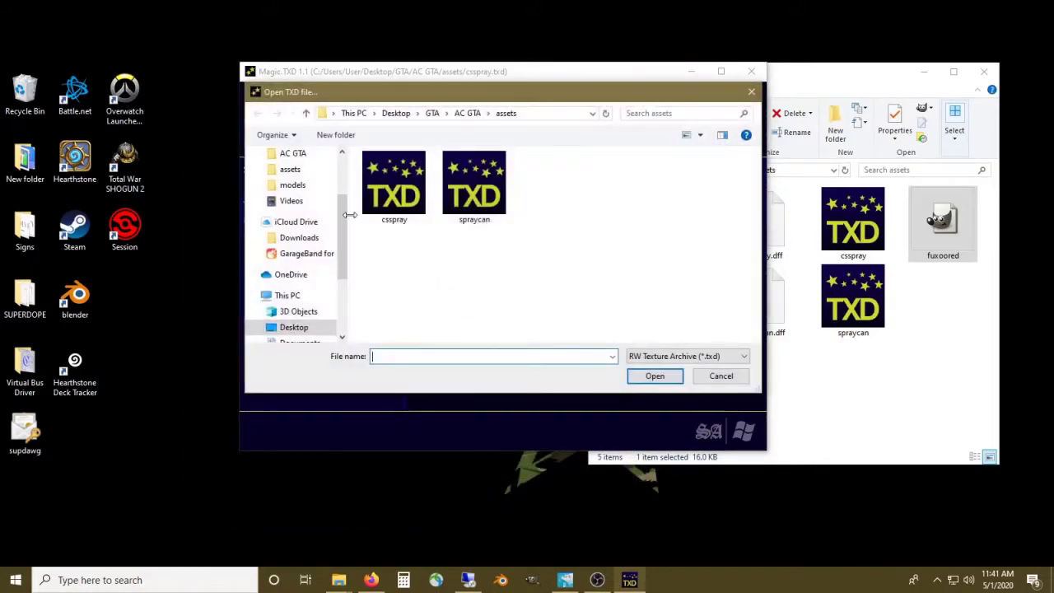
double_click(474, 185)
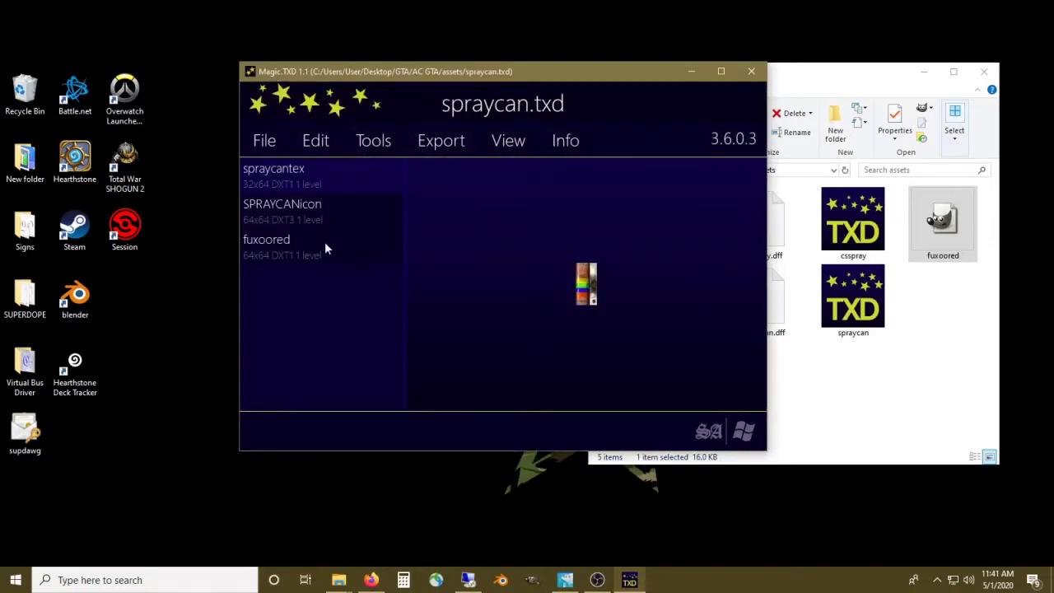
click(306, 247)
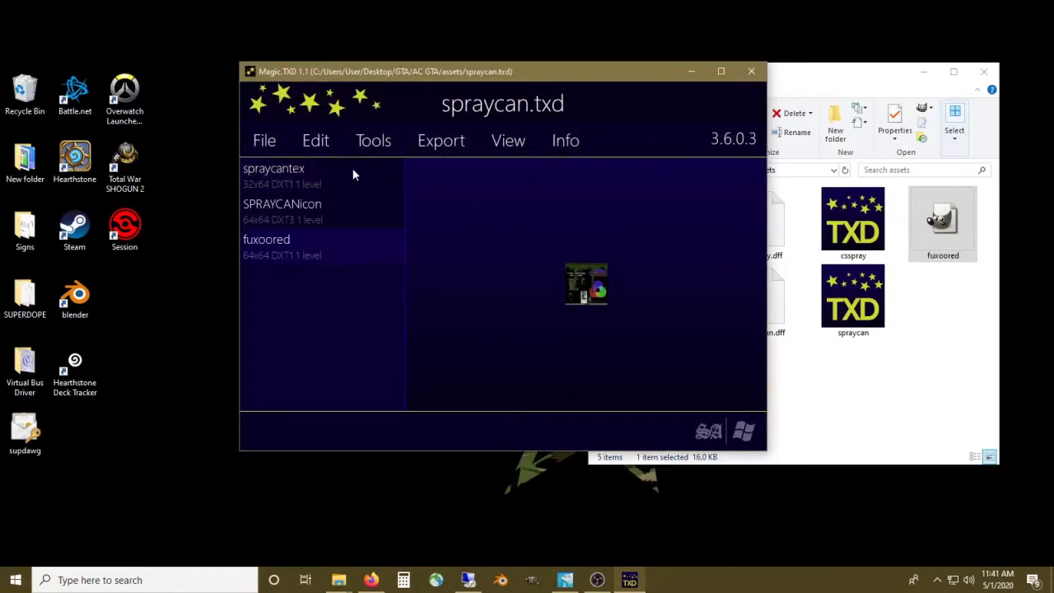
click(317, 140)
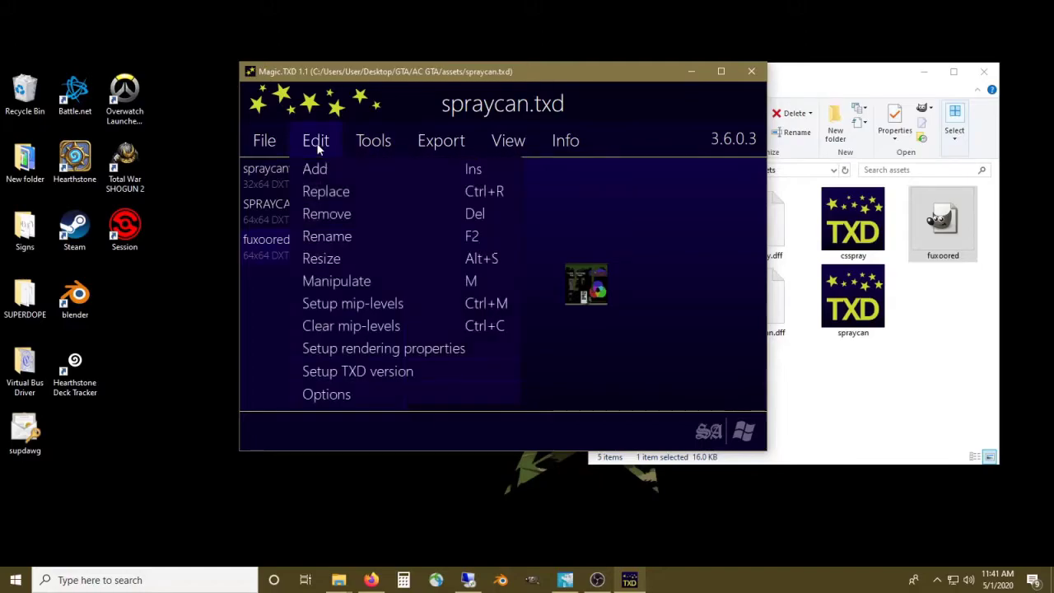
click(313, 192)
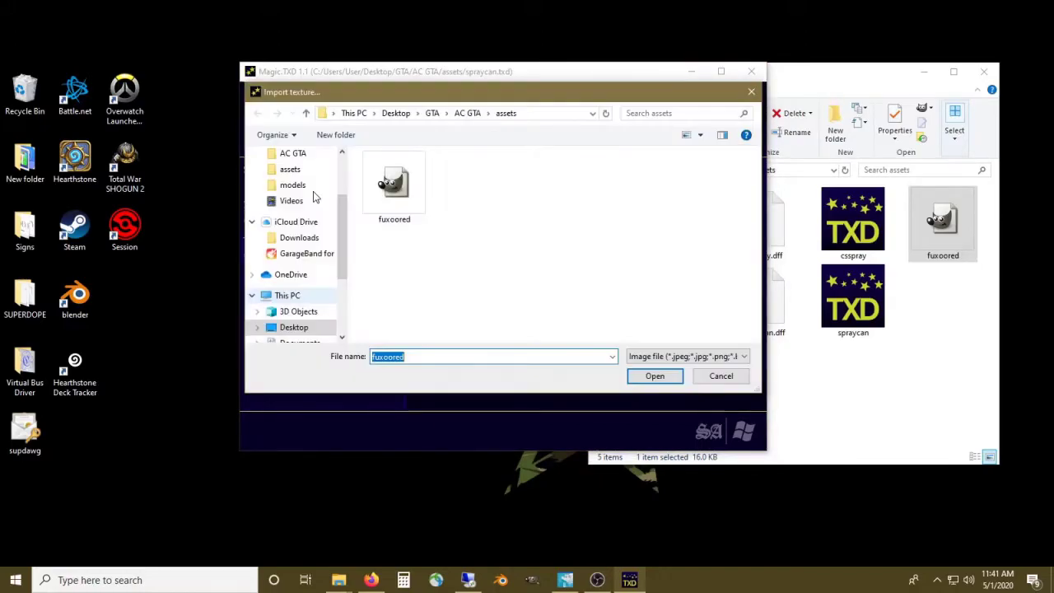
double_click(386, 189)
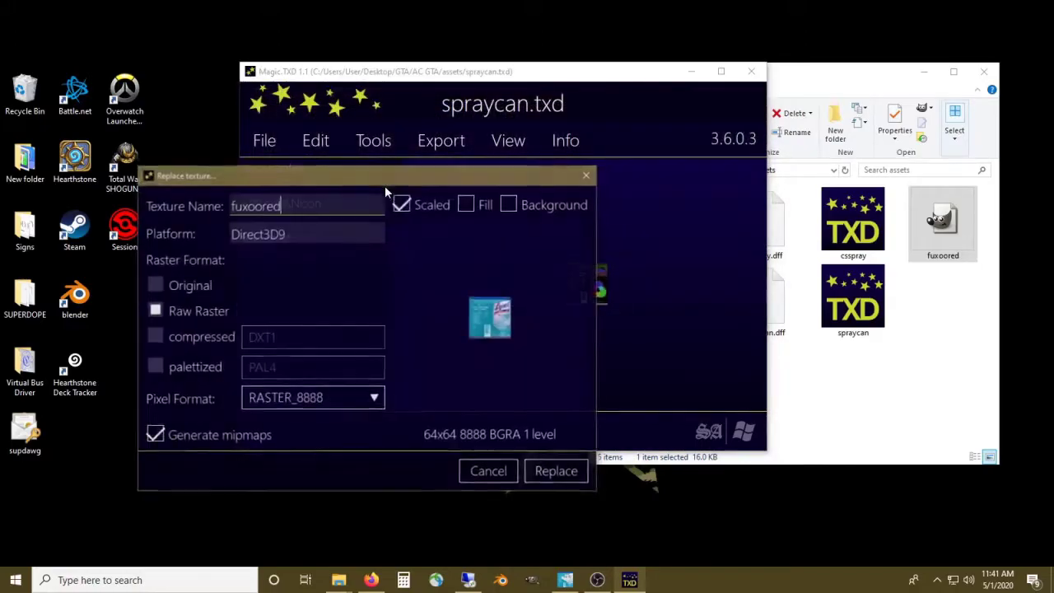
click(195, 338)
click(311, 520)
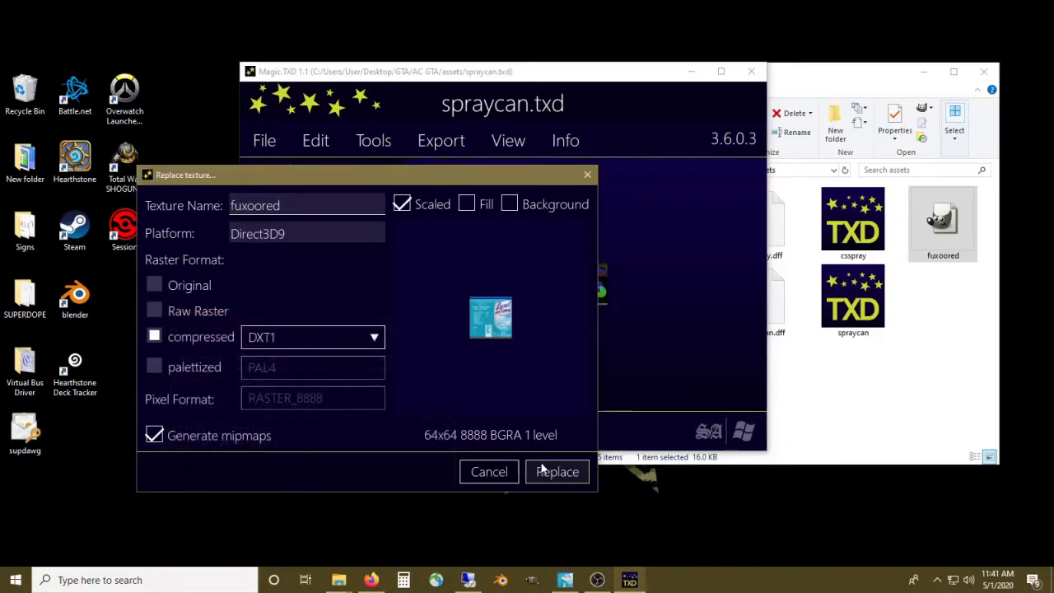
click(555, 474)
- Save spraycan.txd and close Magic.TXD
click(264, 141)
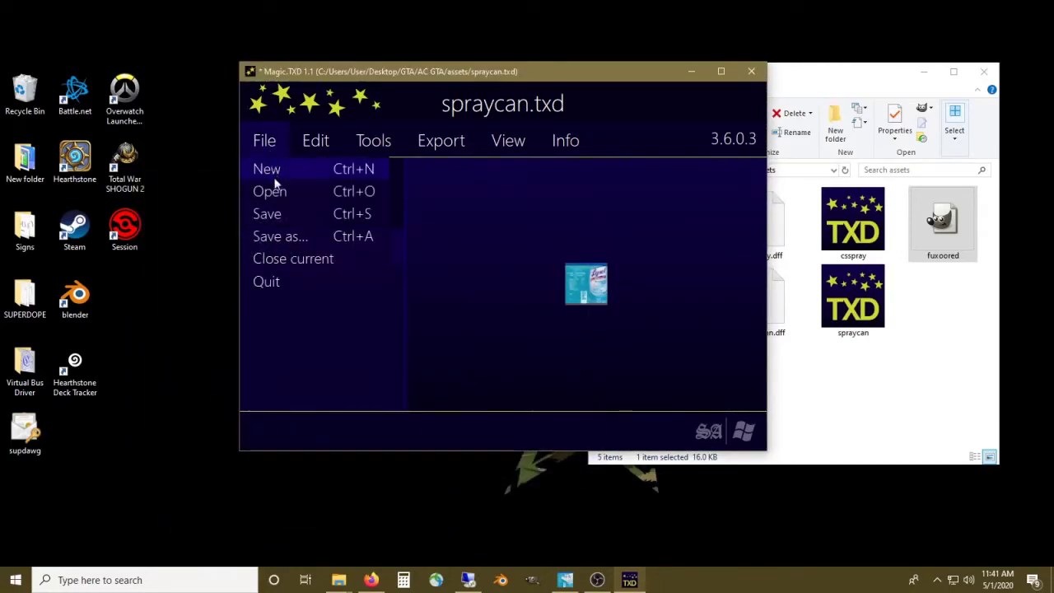
click(277, 212)
click(751, 71)
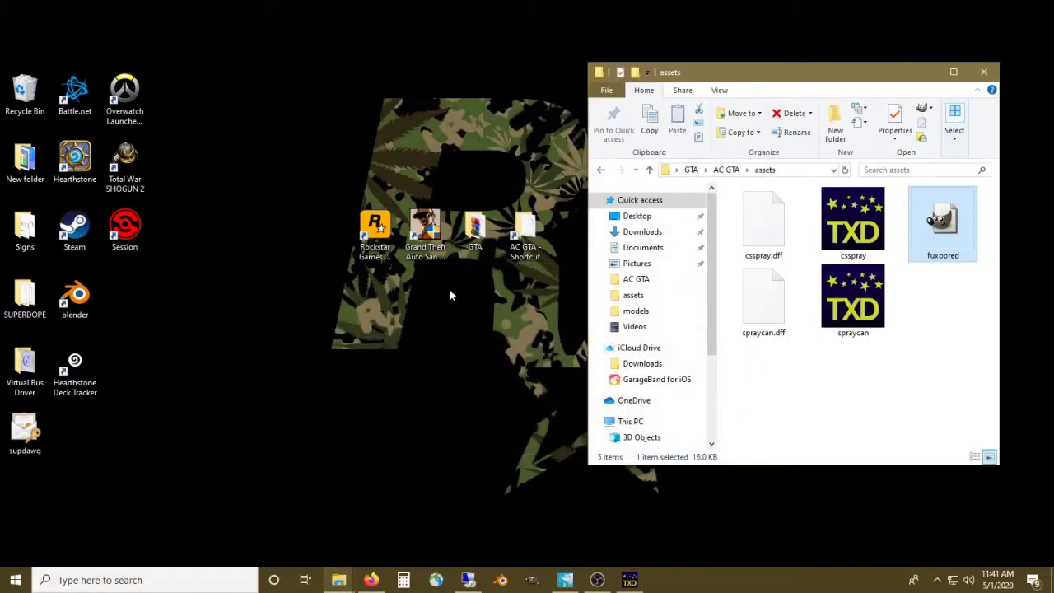
- Browse to C:\Program Files\Rockstar Games\Grand Theft Auto San Andreas\modloader in a second File Explorer window
click(338, 579)
scroll(82, 230, down, 3)
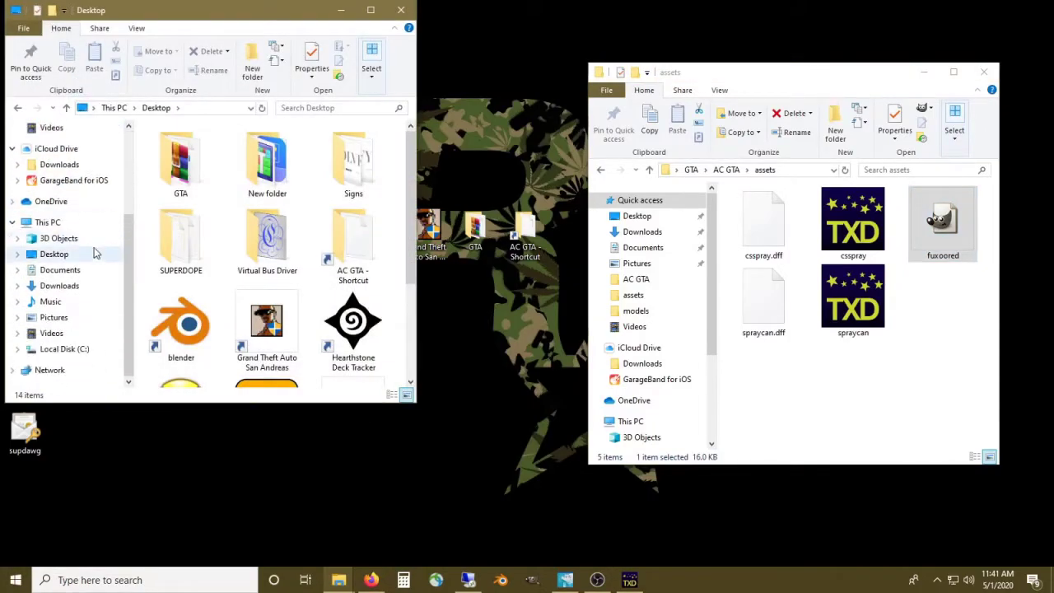
click(71, 352)
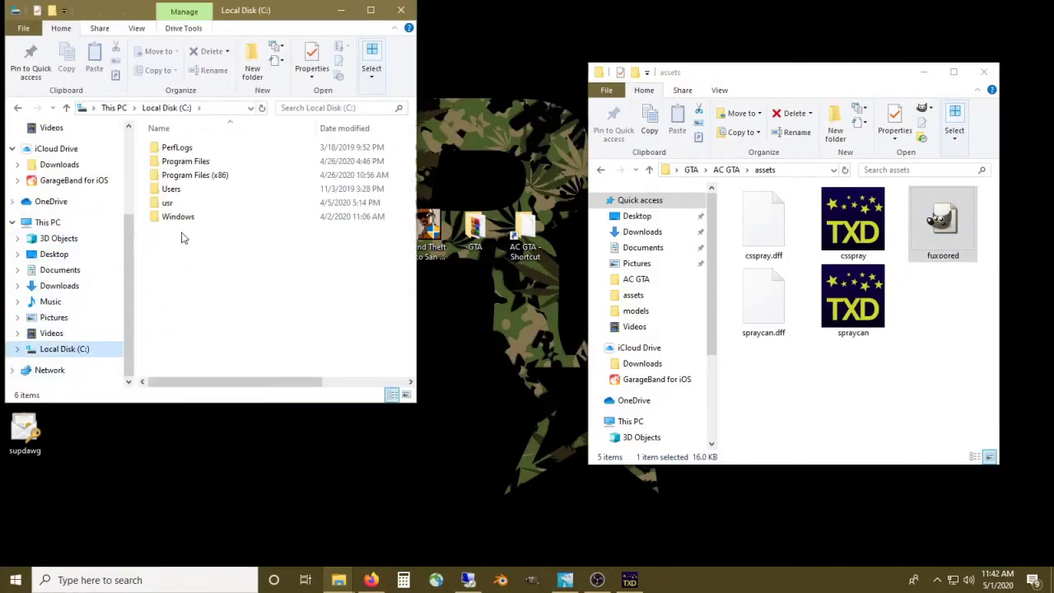
double_click(189, 174)
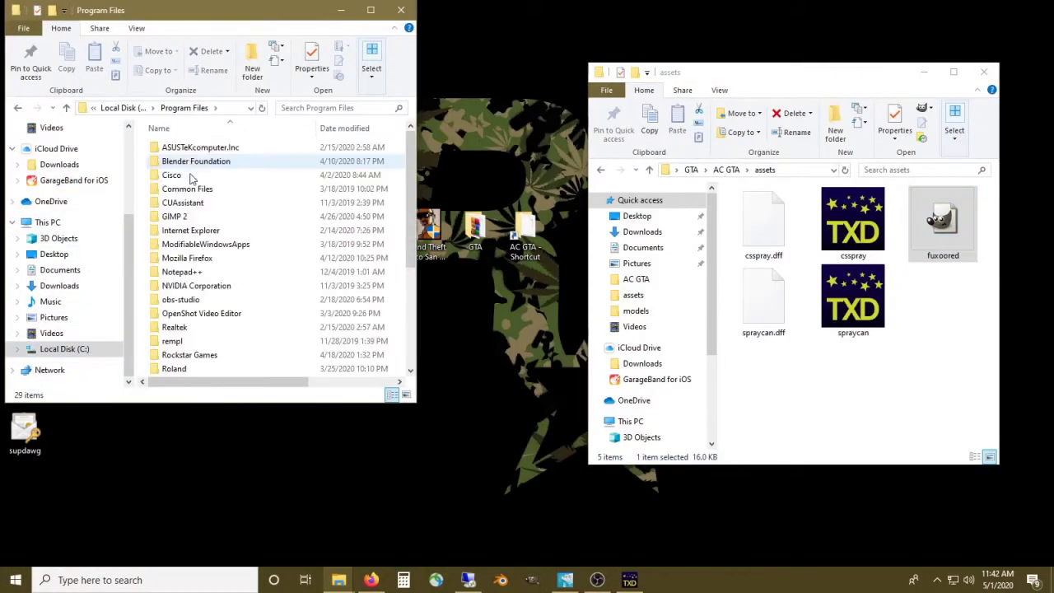
double_click(199, 362)
double_click(195, 149)
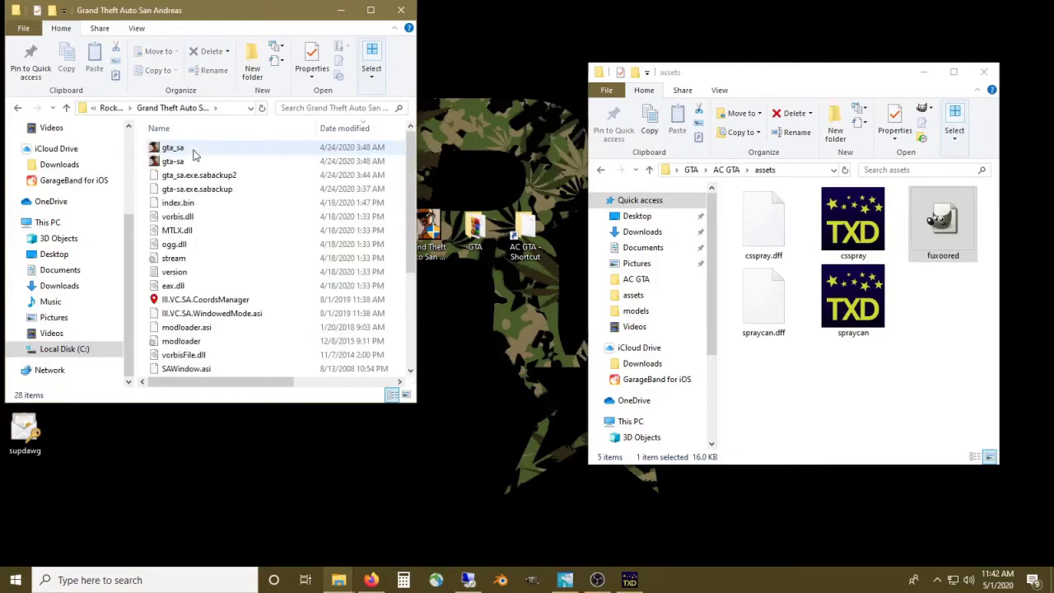
scroll(201, 206, down, 4)
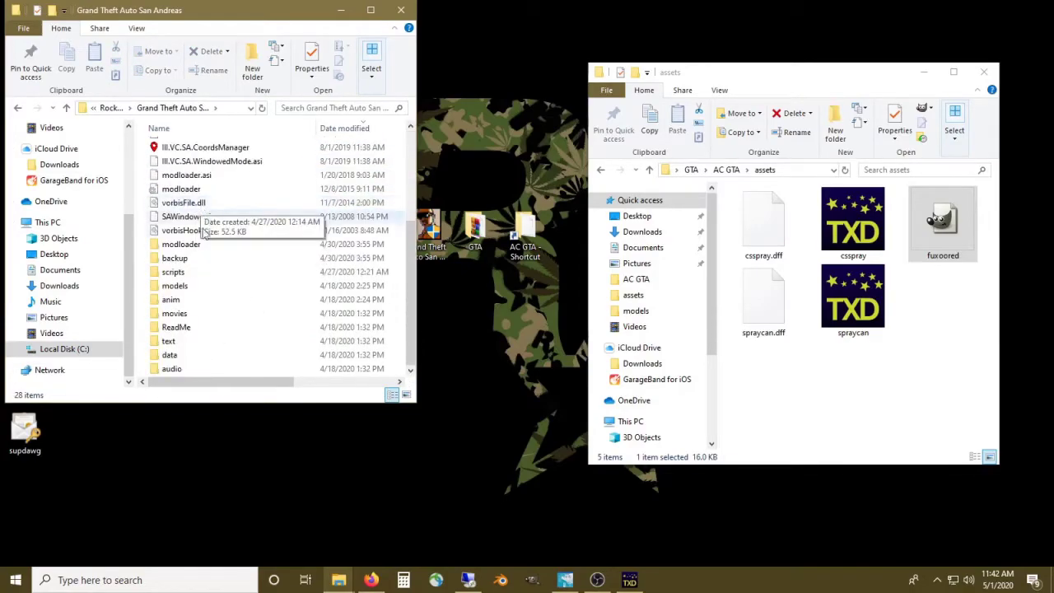
double_click(197, 244)
- Create a new folder named 'skins' inside modloader and open it
right_click(223, 312)
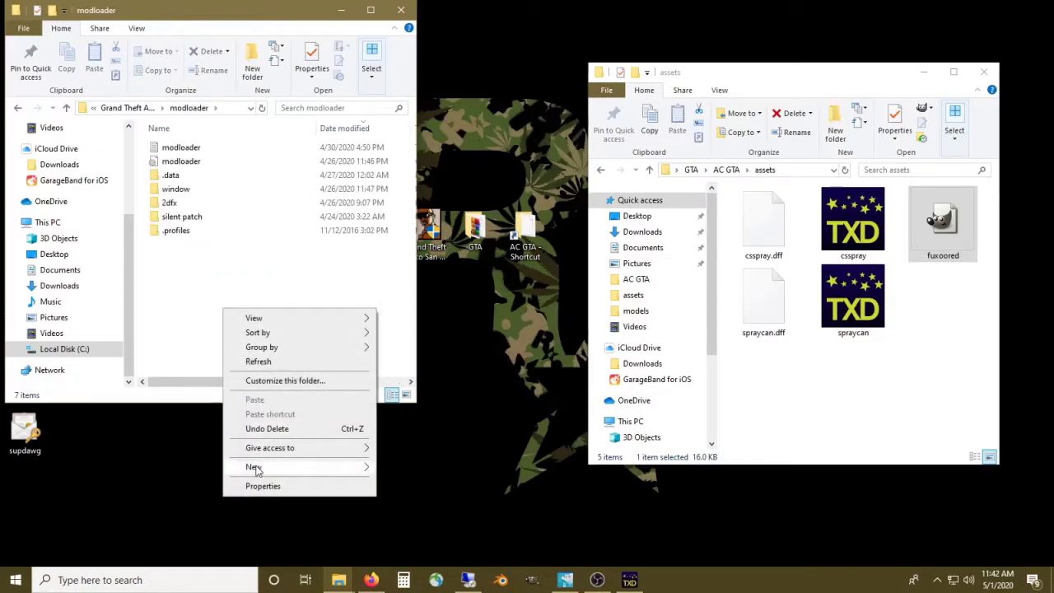
click(311, 399)
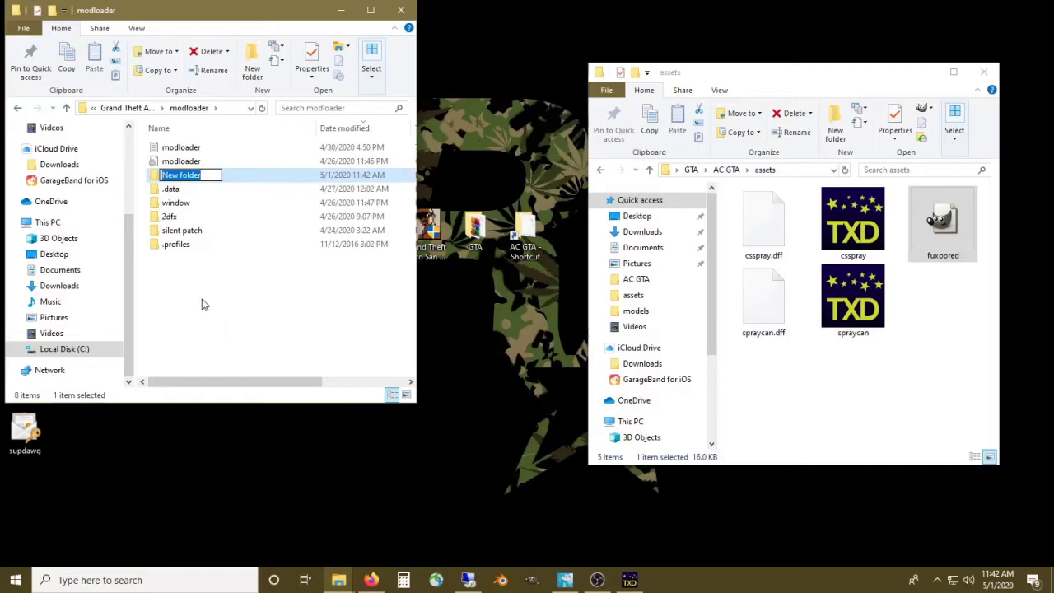
text(sk)
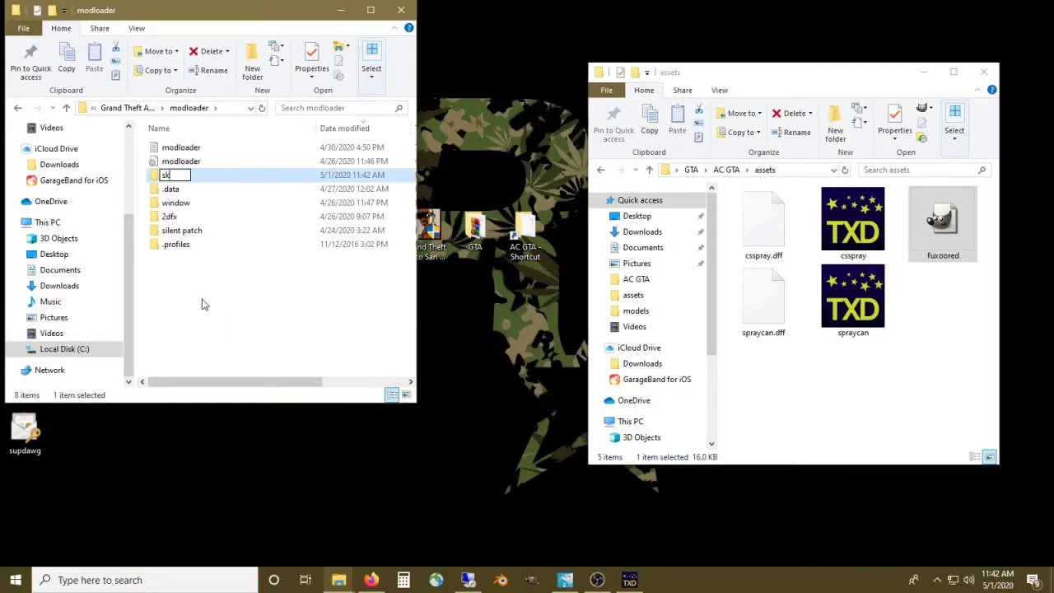
text(ins)
key(Return)
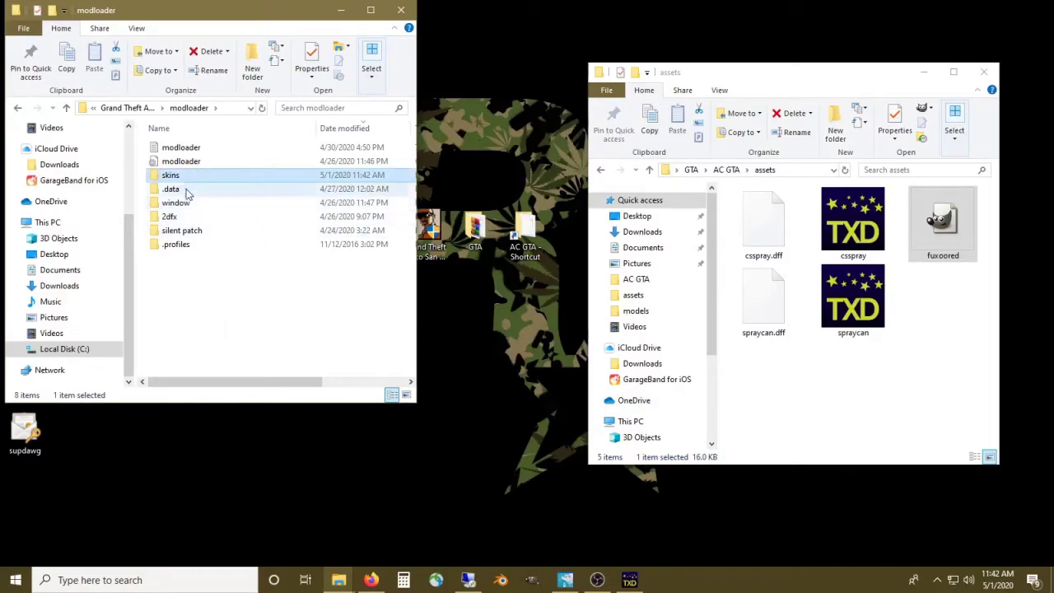
double_click(186, 182)
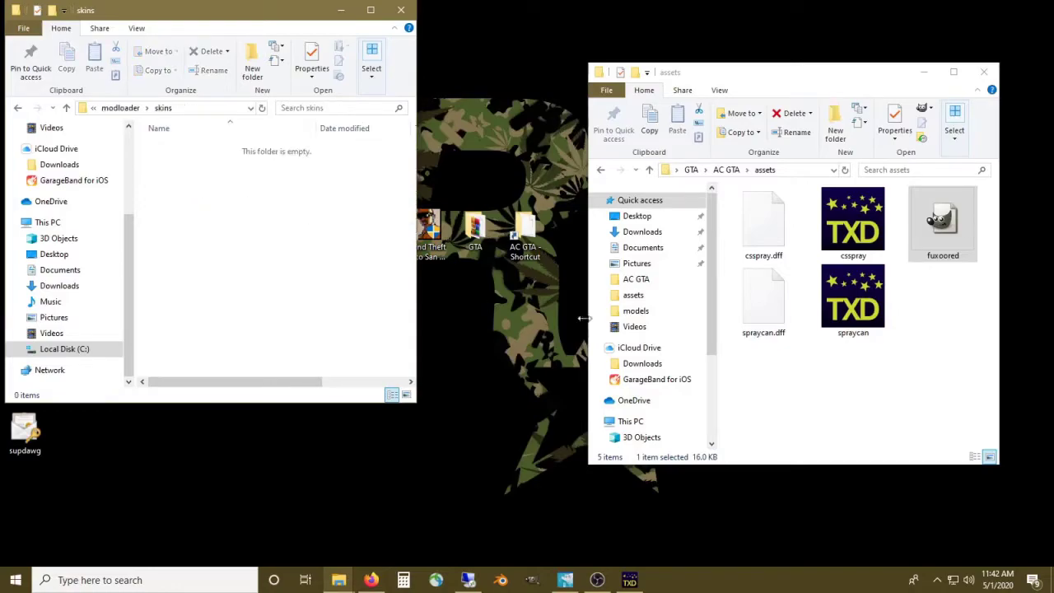
- Select the csspray and spraycan TXD files in assets and move them into skins
click(841, 303)
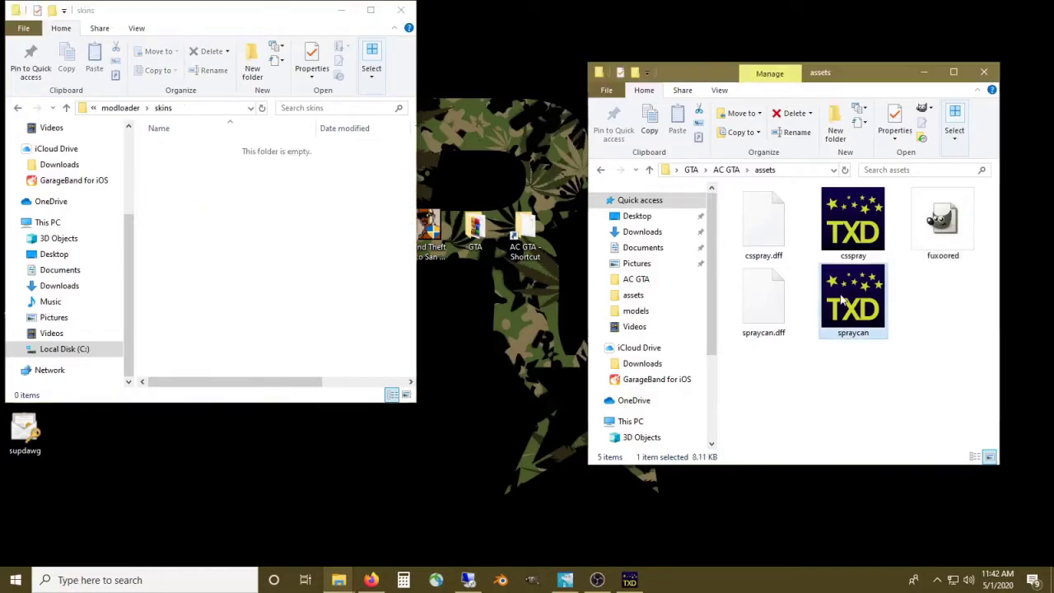
key(ctrl+a)
click(856, 306)
click(856, 306)
shift+click(855, 237)
double_click(856, 310)
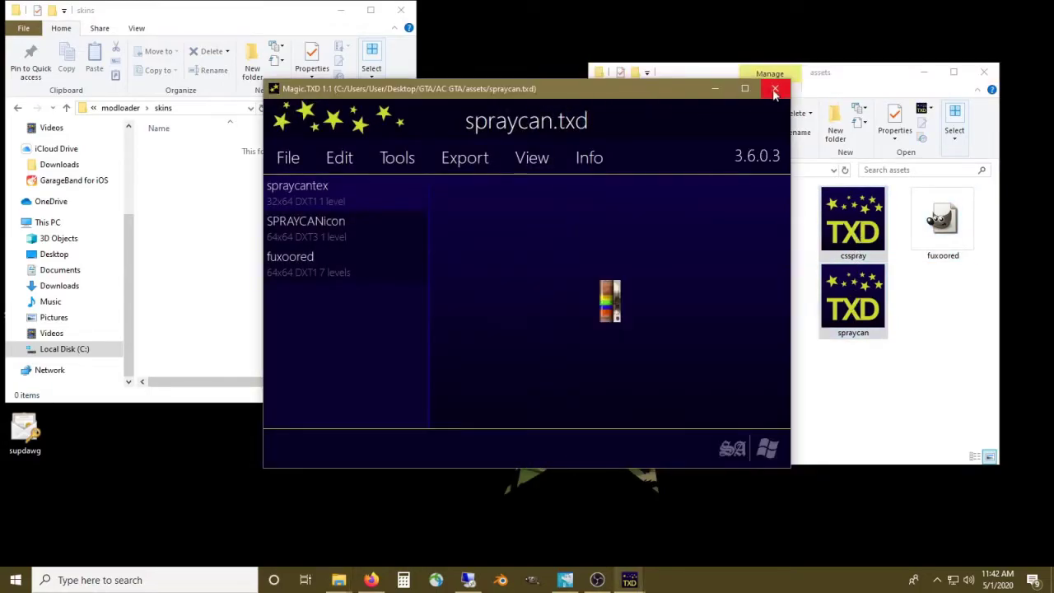
click(776, 89)
drag(861, 228, 254, 249)
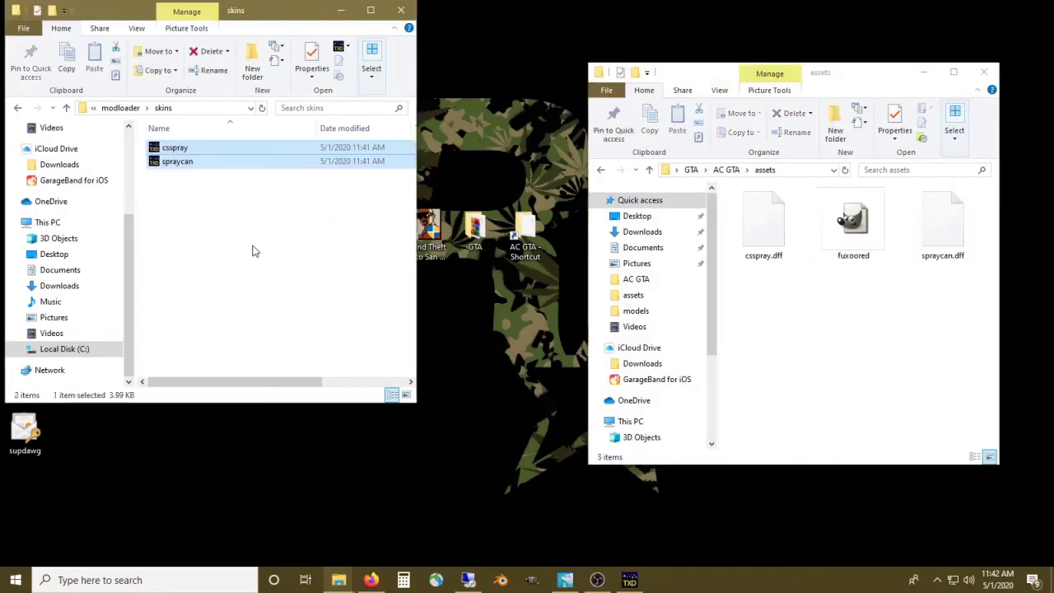
click(817, 332)
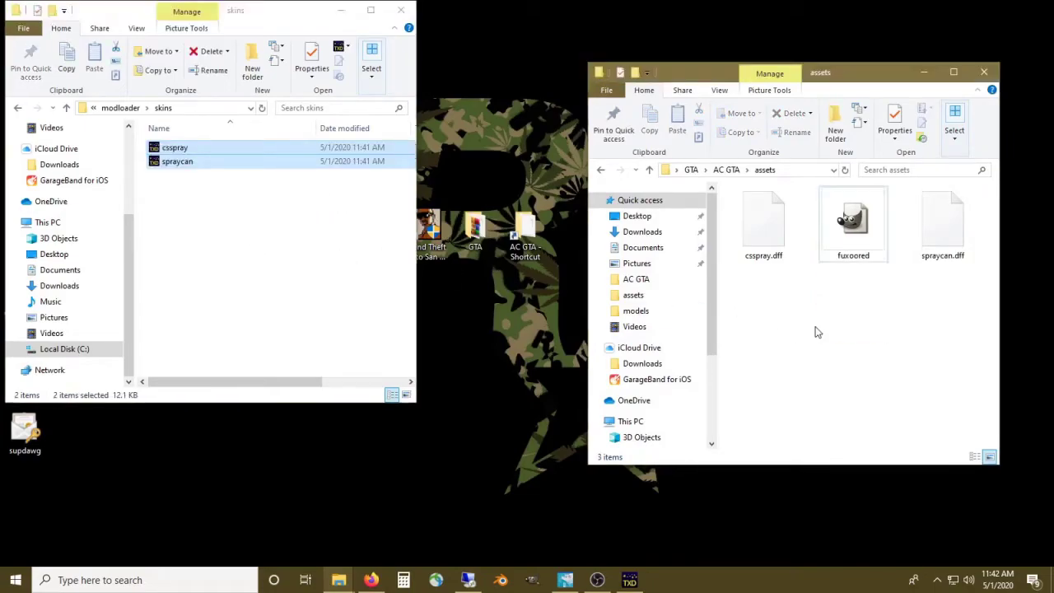
- Go back up to the GTA folder and open the TOOLS folder
click(598, 172)
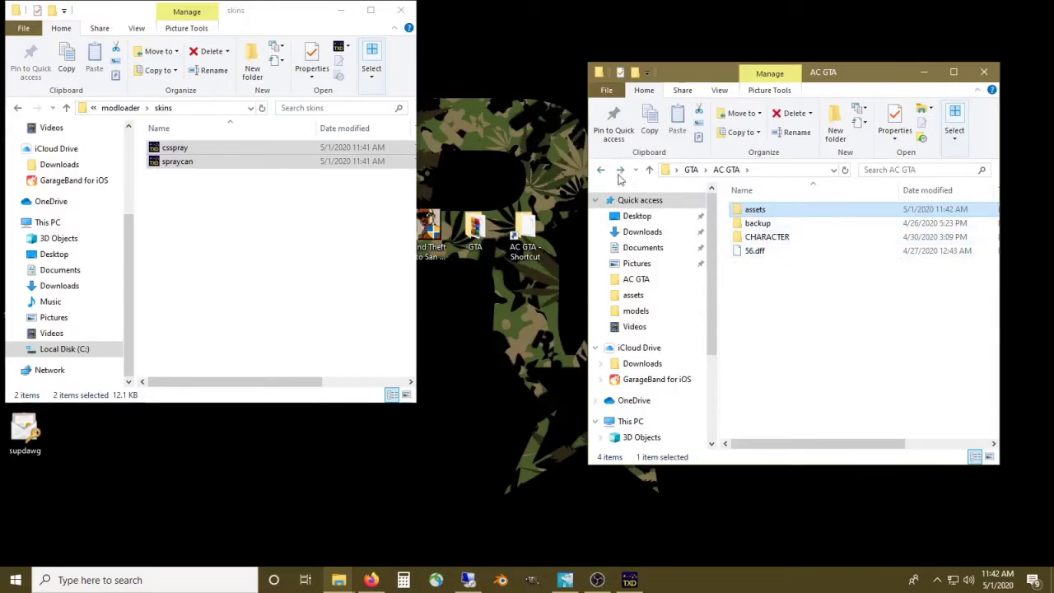
click(600, 172)
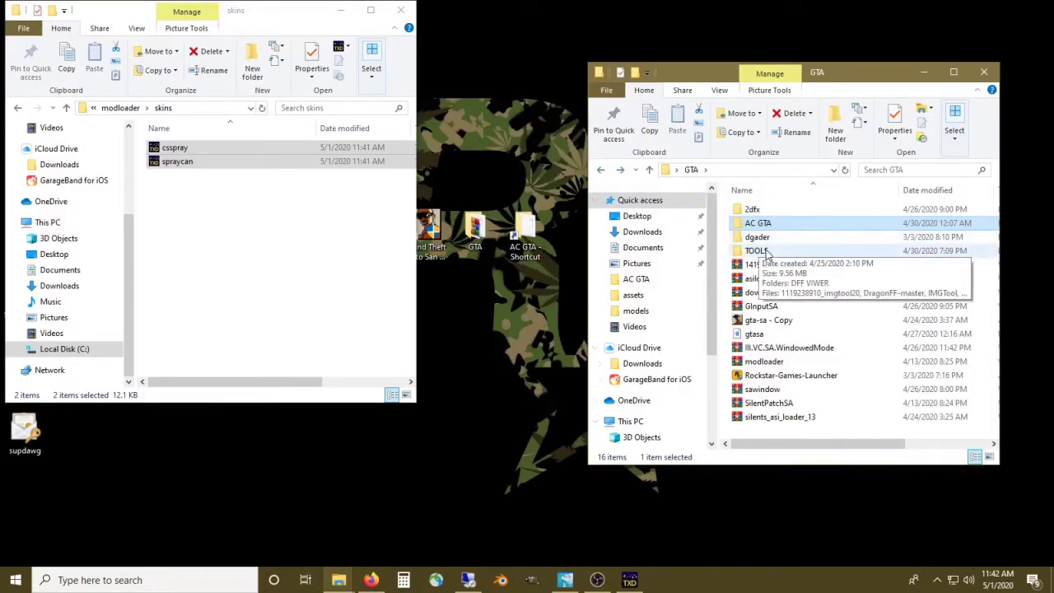
scroll(802, 272, right, 2)
scroll(803, 271, left, 2)
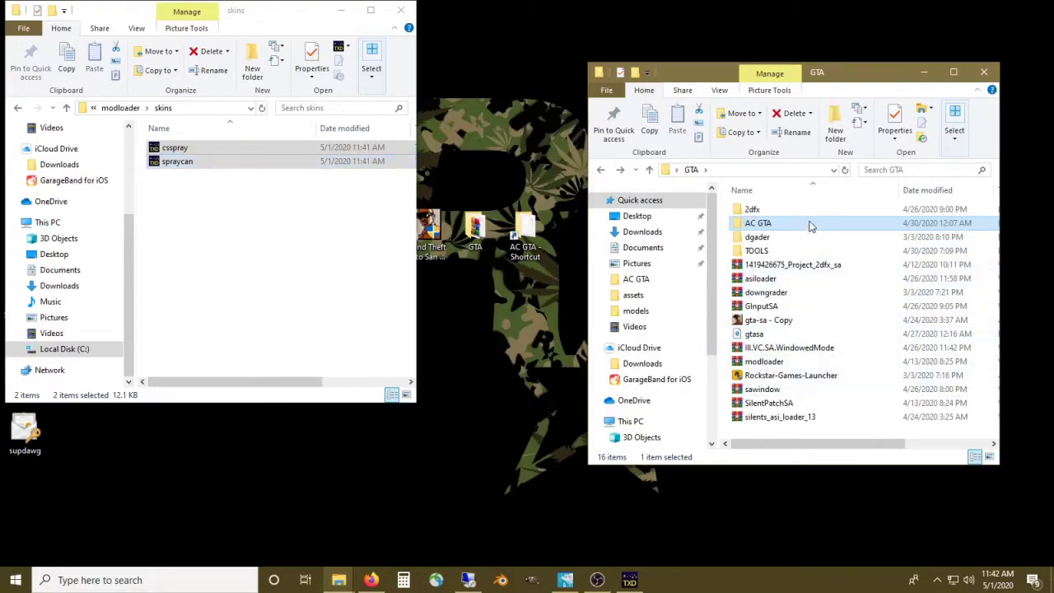
double_click(763, 251)
- Launch DFF Viewer from TOOLS, load spraycan.dff, then zoom in and rotate the Lysol-labelled can
click(774, 212)
double_click(774, 210)
double_click(757, 225)
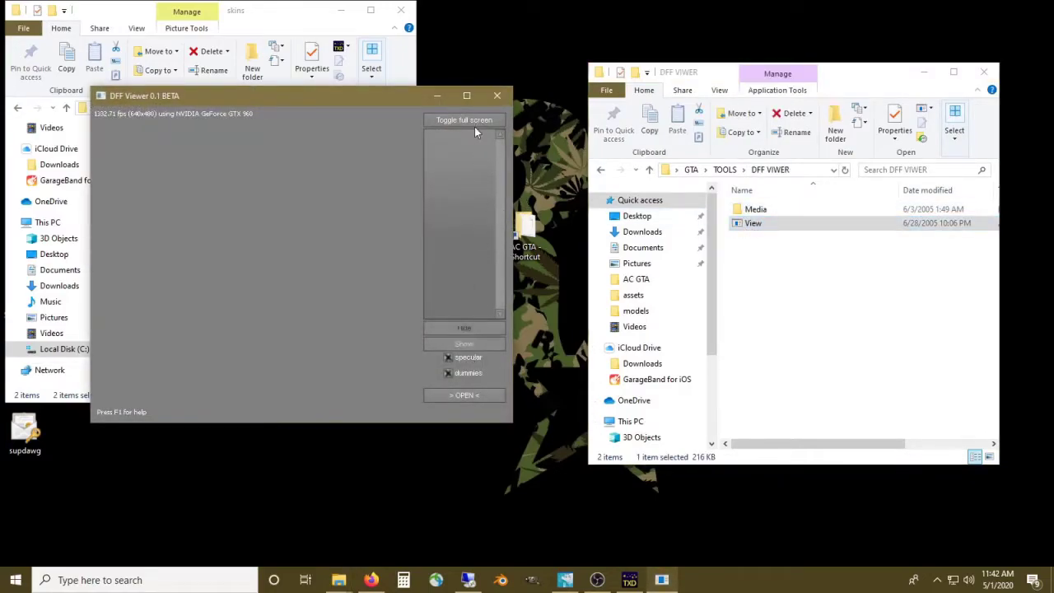
click(478, 395)
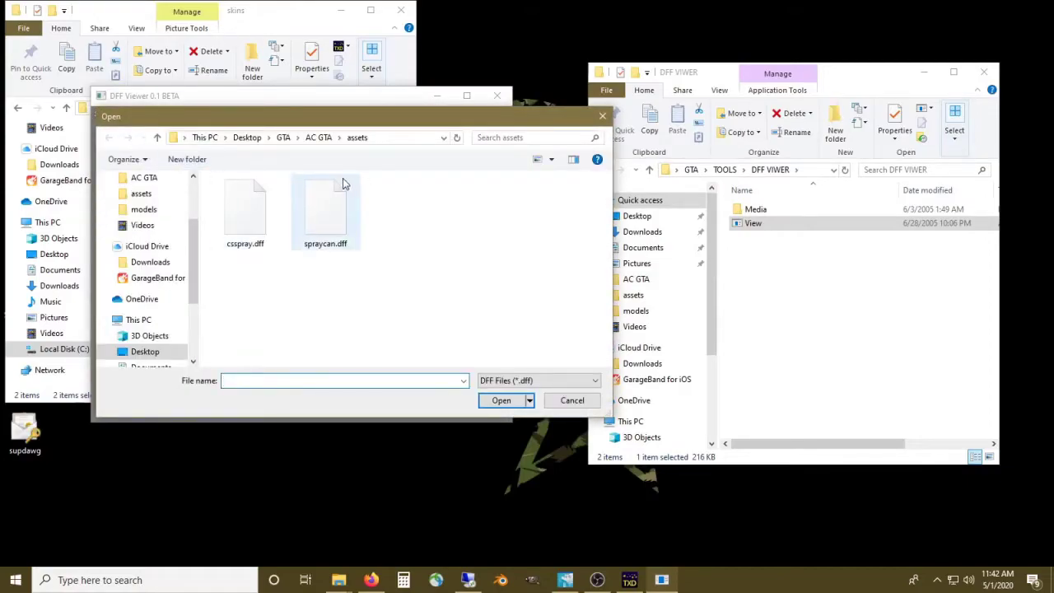
click(344, 225)
click(504, 401)
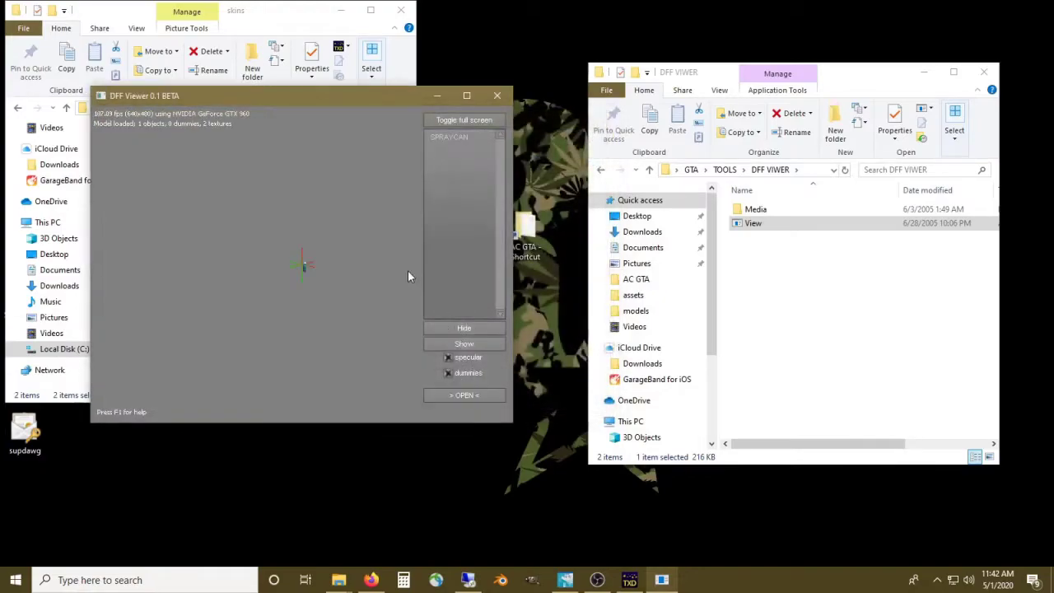
scroll(327, 284, up, 5)
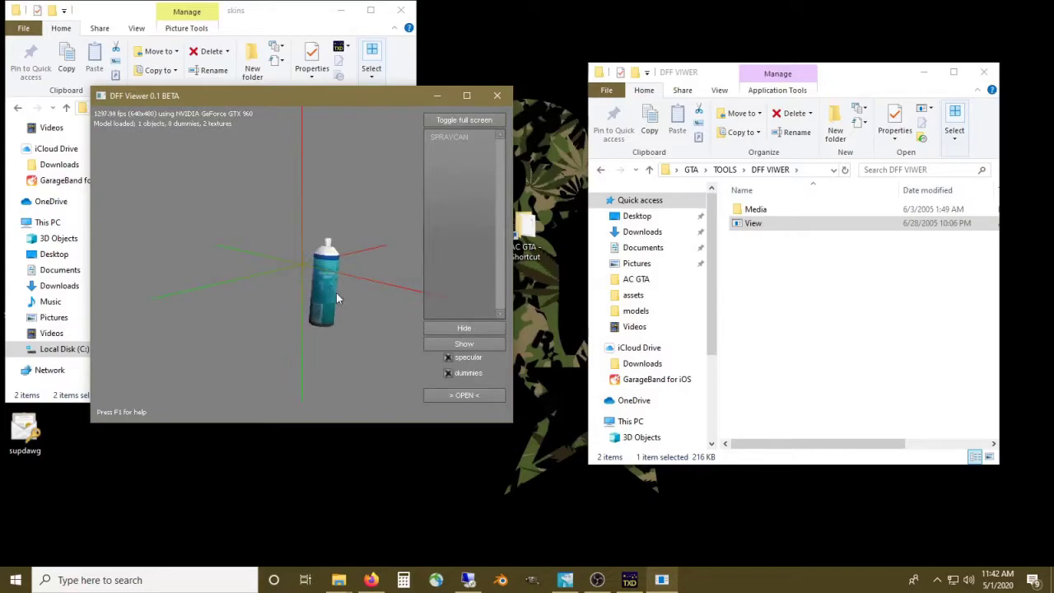
mouse_move(354, 329)
mouse_down()
mouse_move(173, 263)
mouse_move(274, 281)
mouse_move(395, 258)
mouse_move(255, 277)
mouse_move(219, 219)
mouse_move(308, 295)
mouse_move(319, 289)
mouse_move(258, 285)
mouse_move(321, 274)
mouse_move(248, 269)
mouse_move(334, 255)
mouse_move(375, 299)
mouse_move(328, 309)
mouse_move(354, 333)
mouse_up()
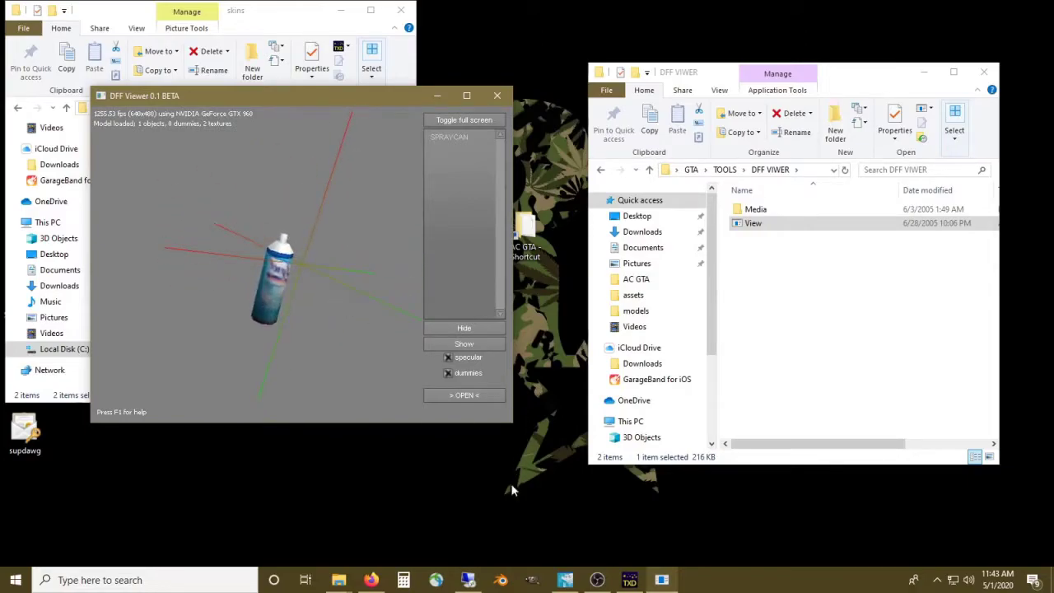
- Merge the visible layers of the Lysol texture and flip the image horizontally
click(565, 580)
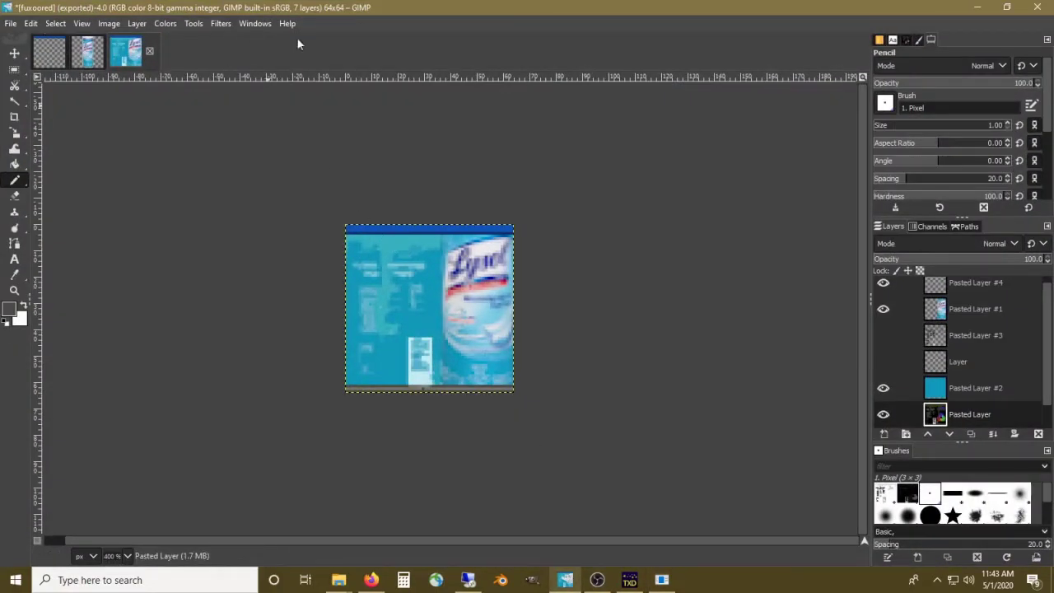
right_click(968, 284)
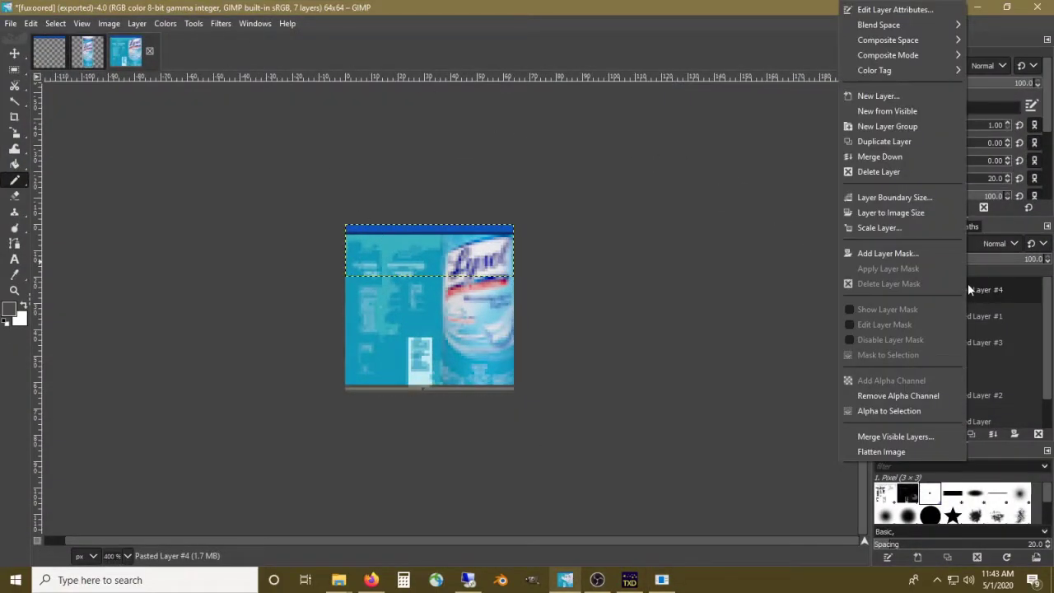
click(902, 436)
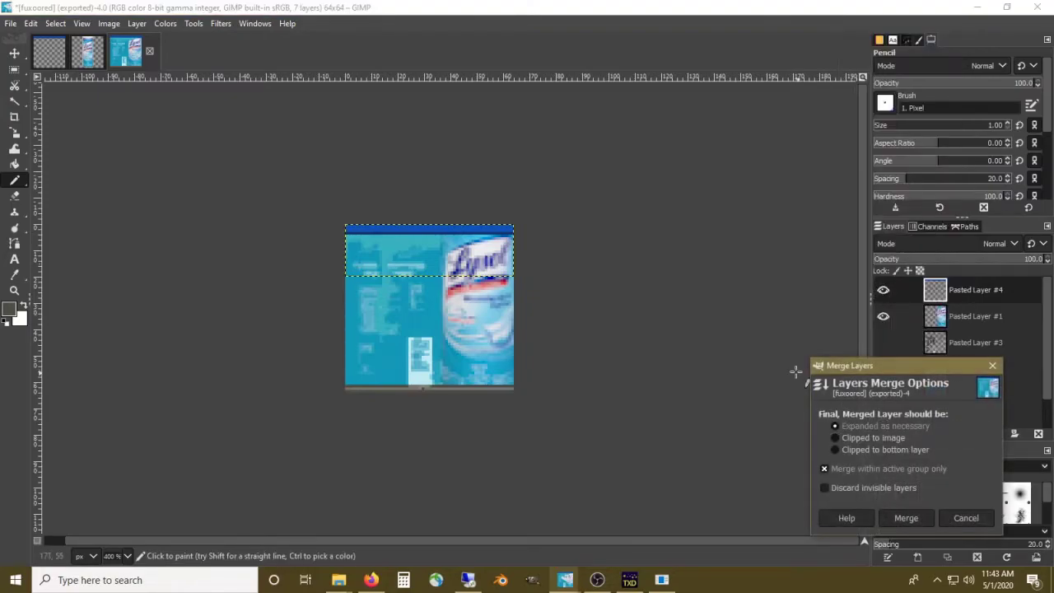
click(904, 518)
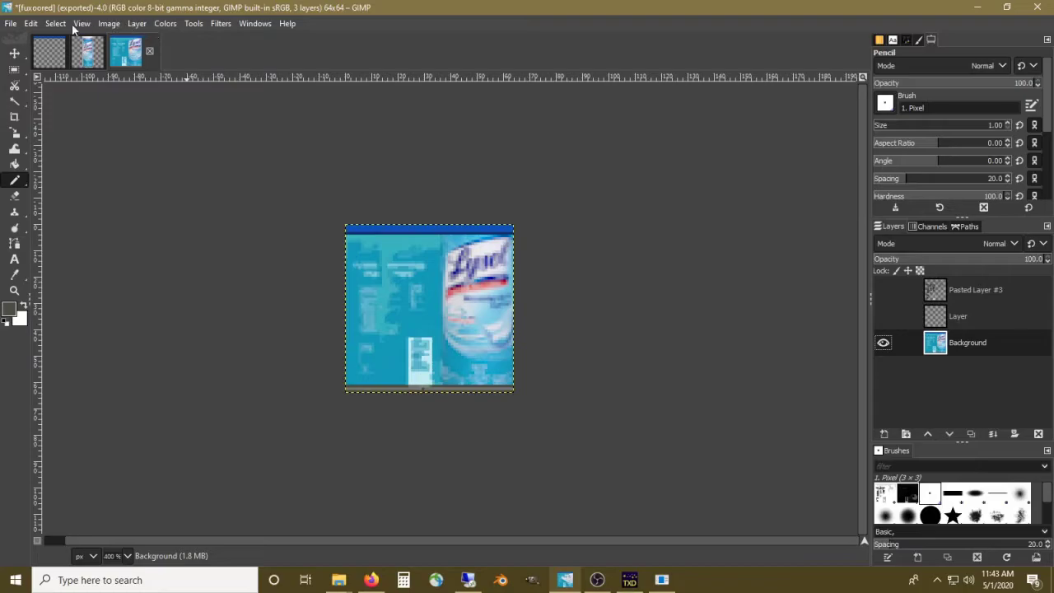
click(116, 25)
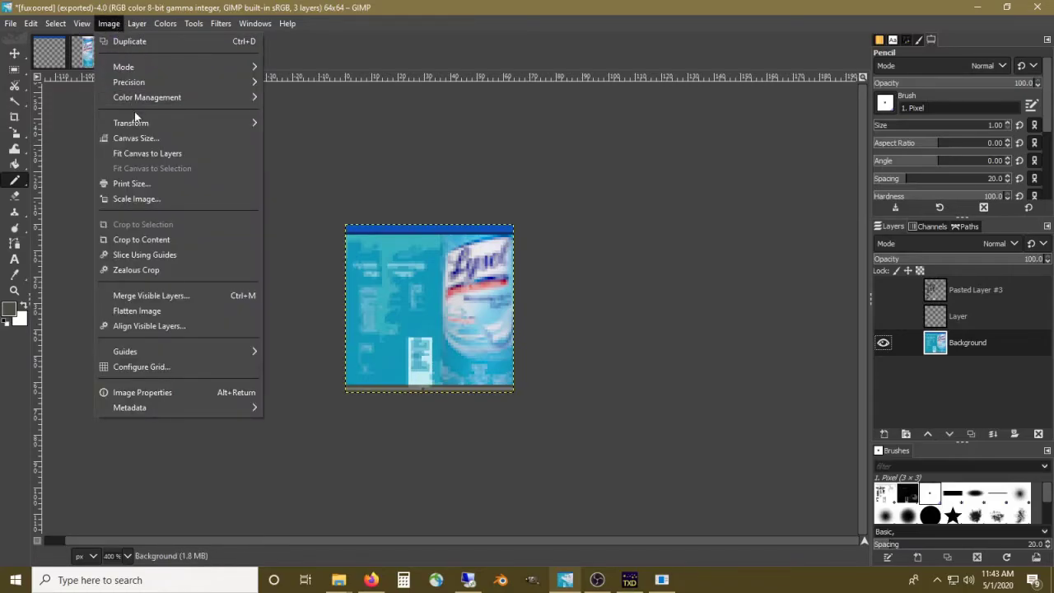
mouse_move(140, 127)
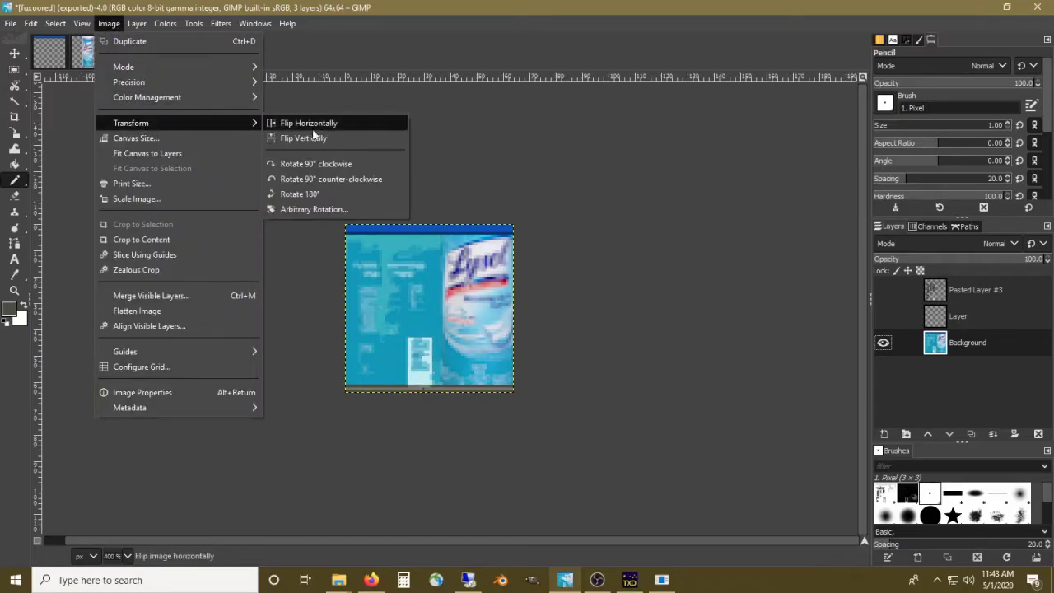
click(332, 125)
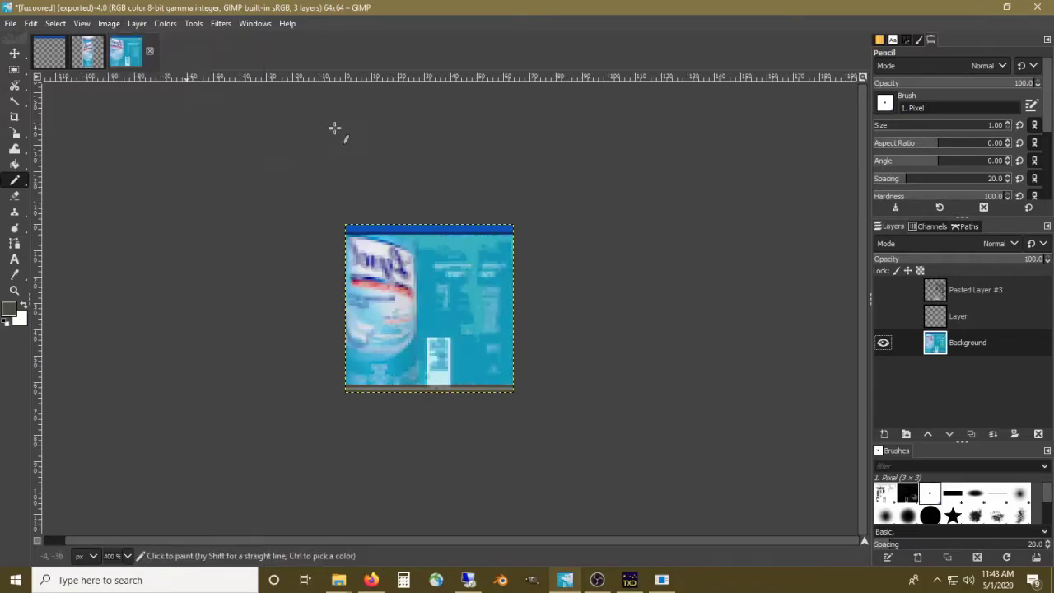
- Export the texture as fuxoored.tga, replacing the existing file
click(11, 23)
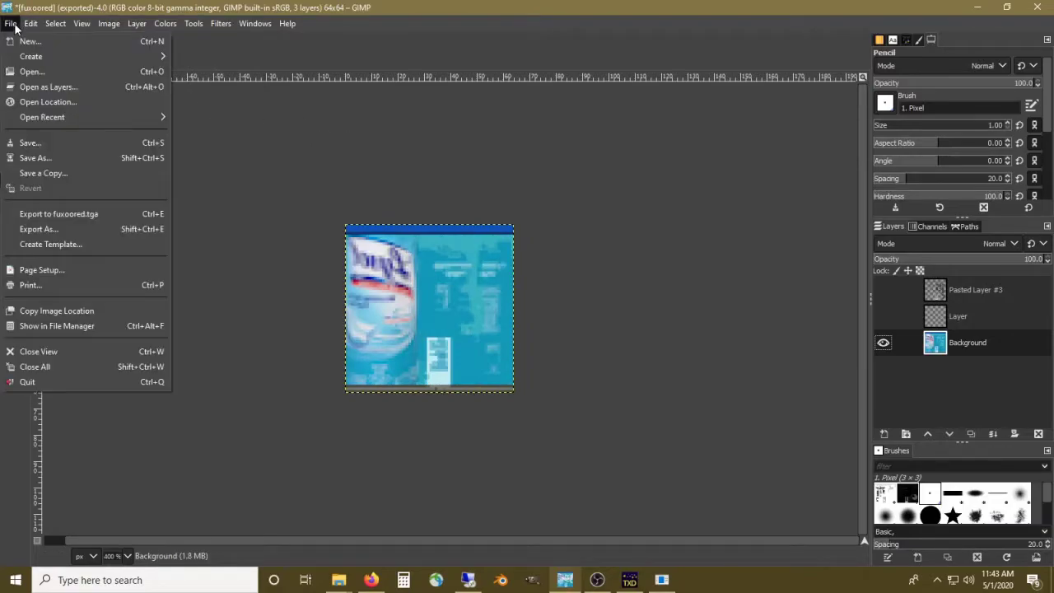
click(62, 231)
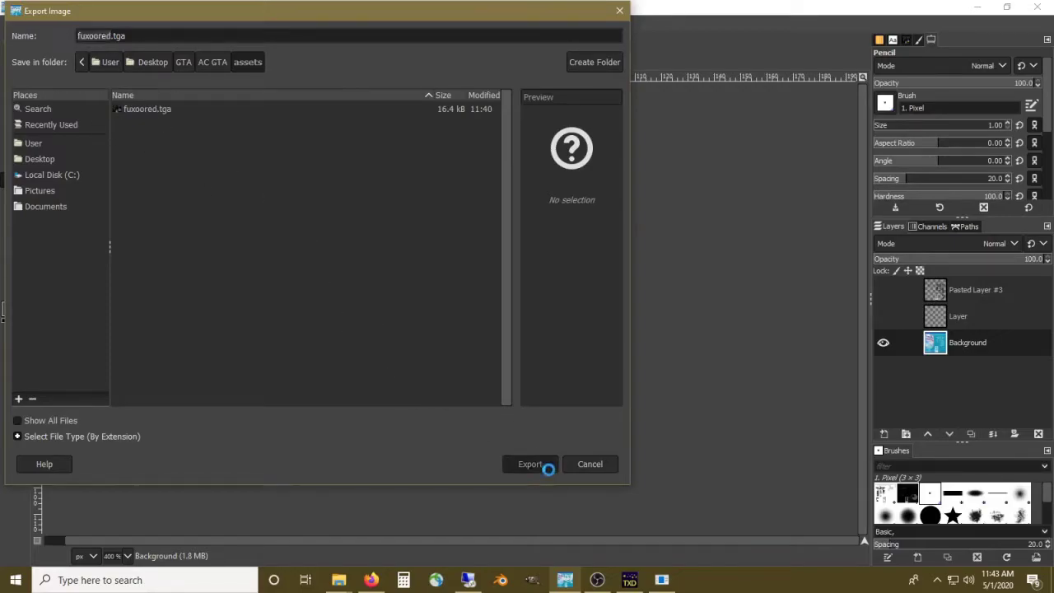
click(540, 466)
click(342, 304)
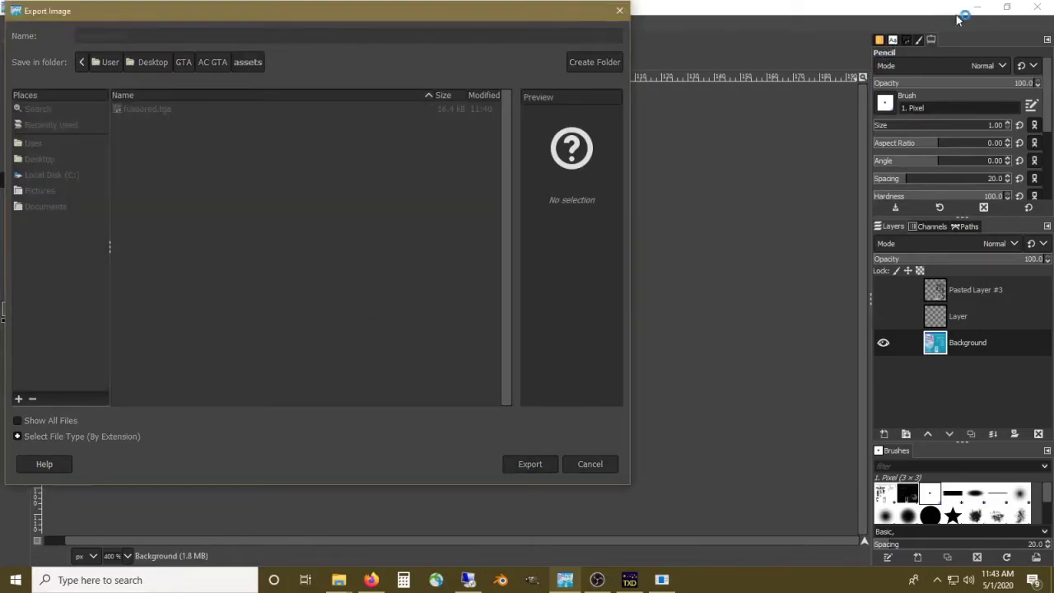
click(977, 7)
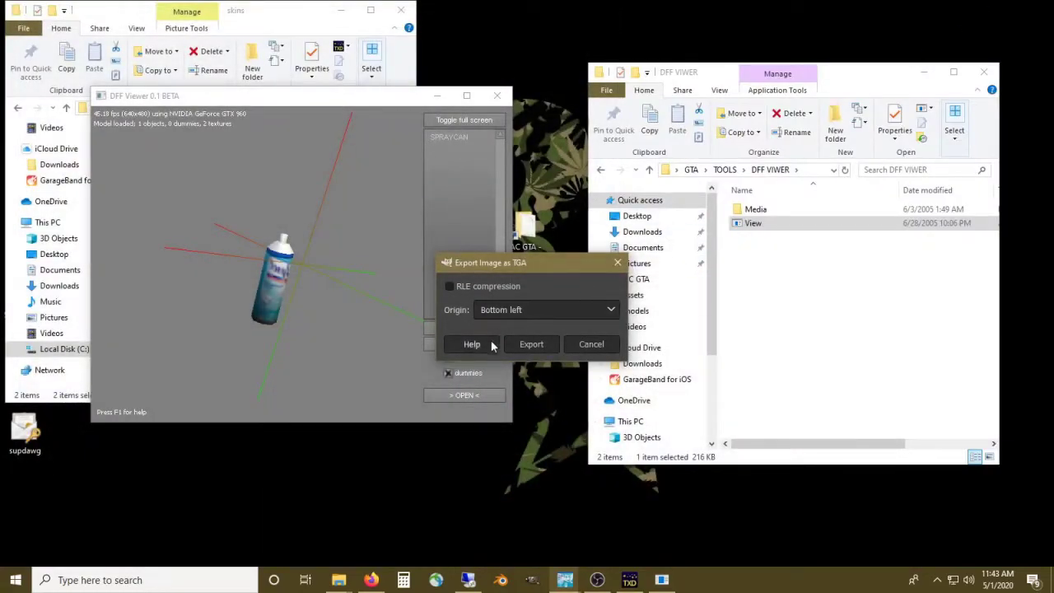
- Finish the TGA export, close DFF Viewer, and import fuxoored.tga into spraycan.txd as compressed raster
click(541, 346)
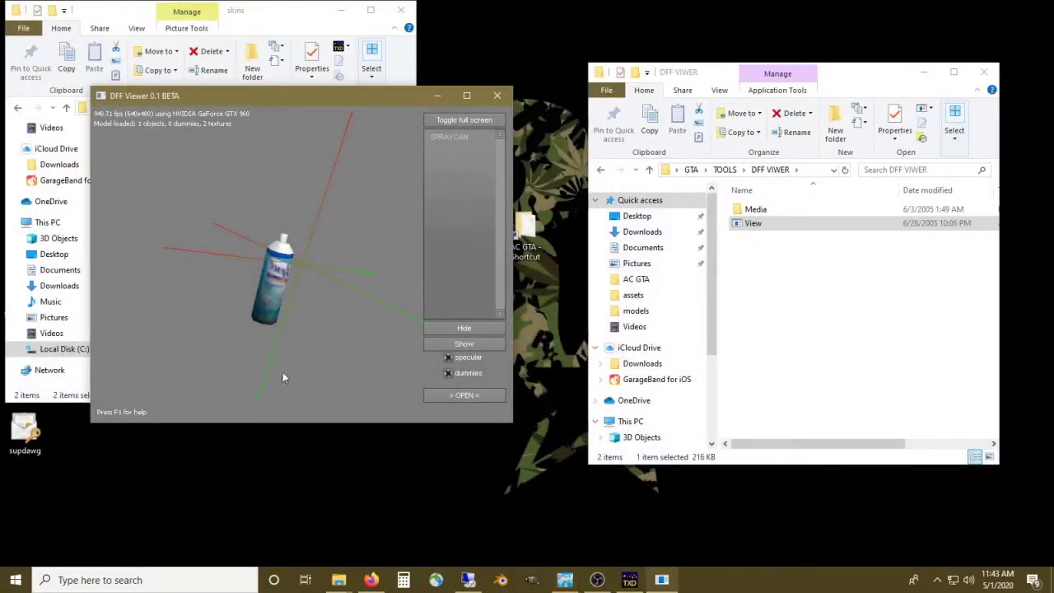
click(497, 96)
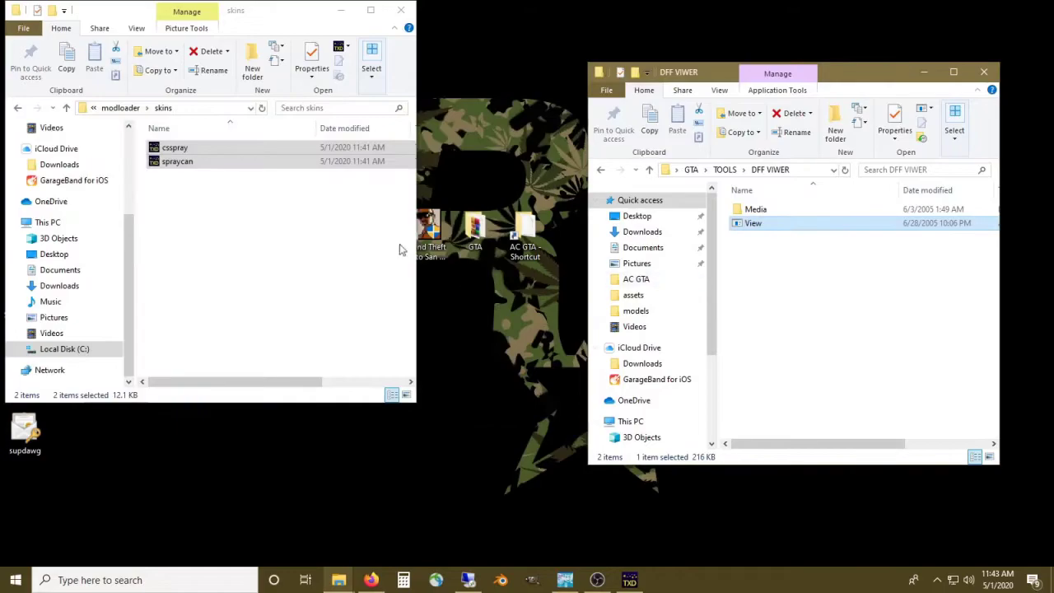
click(629, 580)
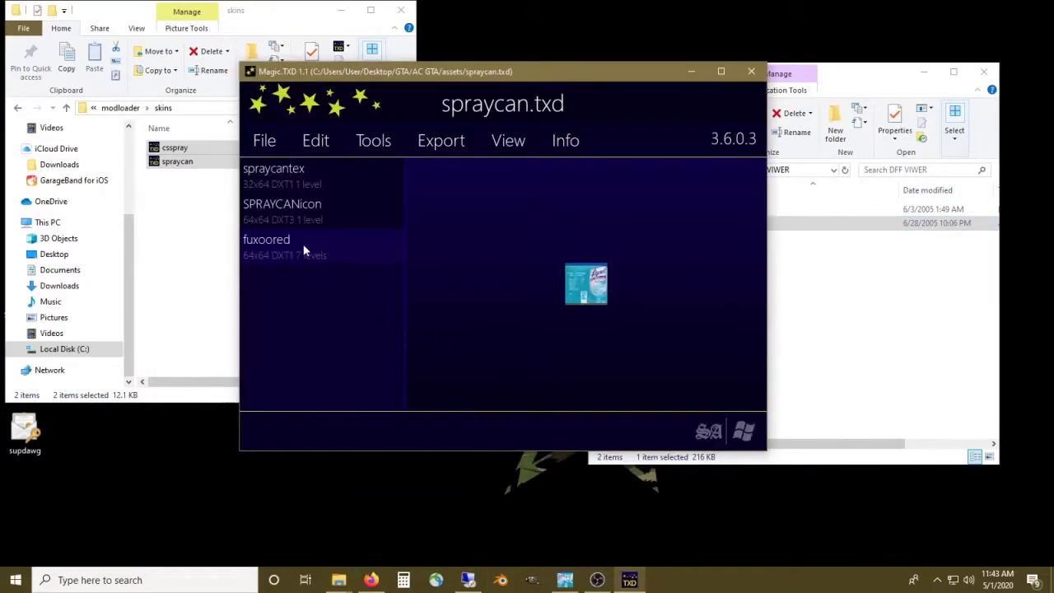
click(316, 140)
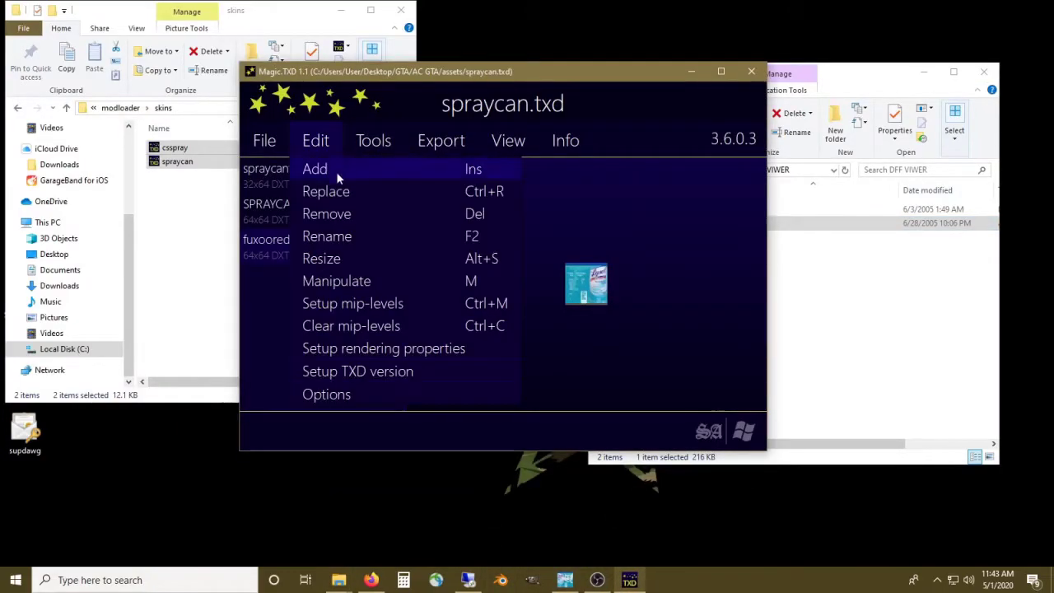
click(339, 179)
double_click(395, 185)
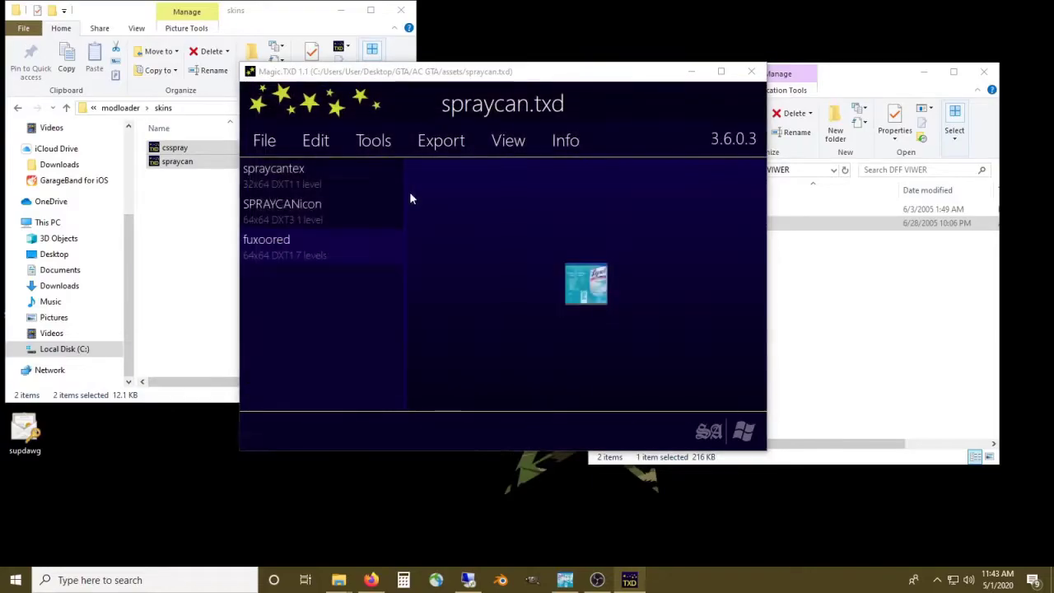
click(203, 336)
click(321, 519)
click(544, 472)
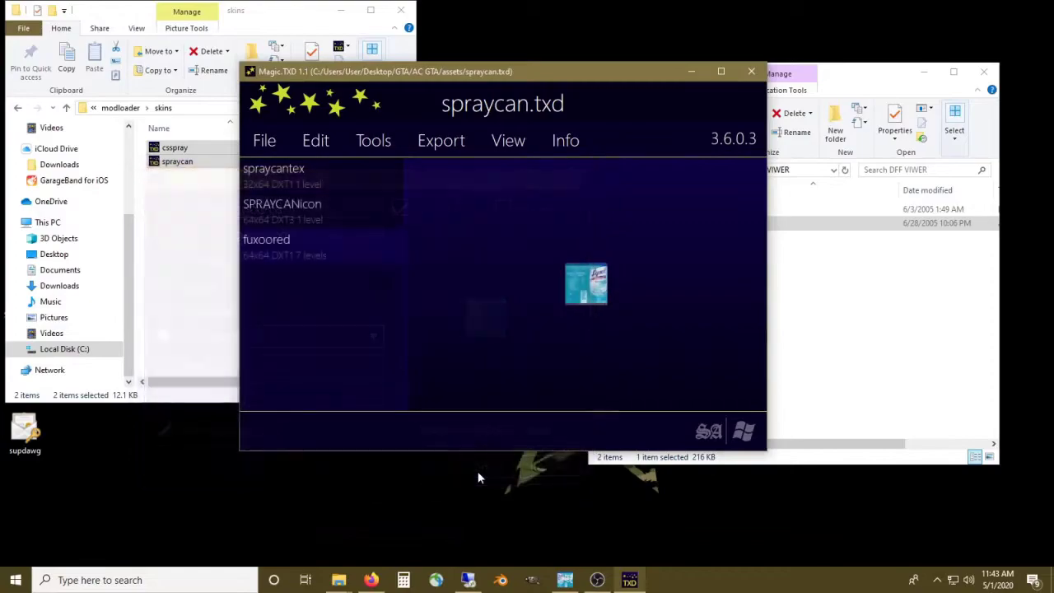
click(275, 144)
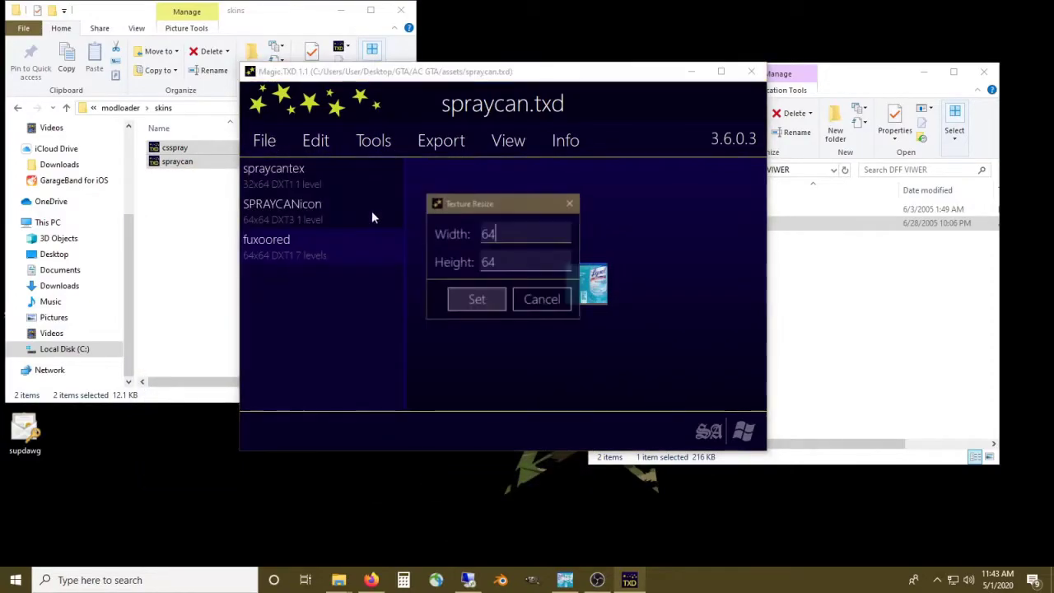
click(541, 299)
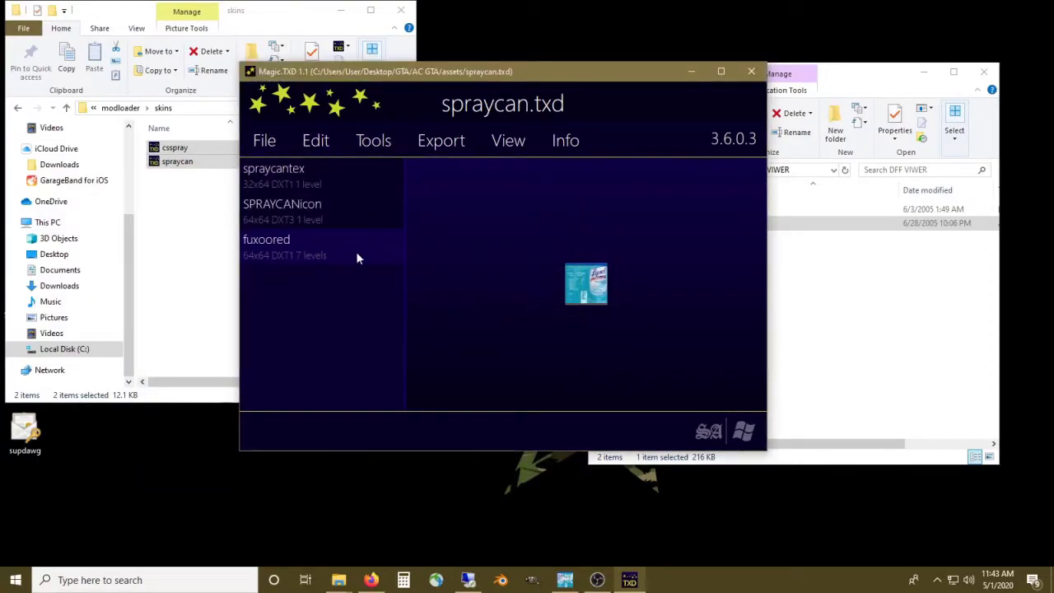
- Replace the fuxoored texture with fuxoored.tga as compressed DXT1 and save spraycan.txd
click(313, 141)
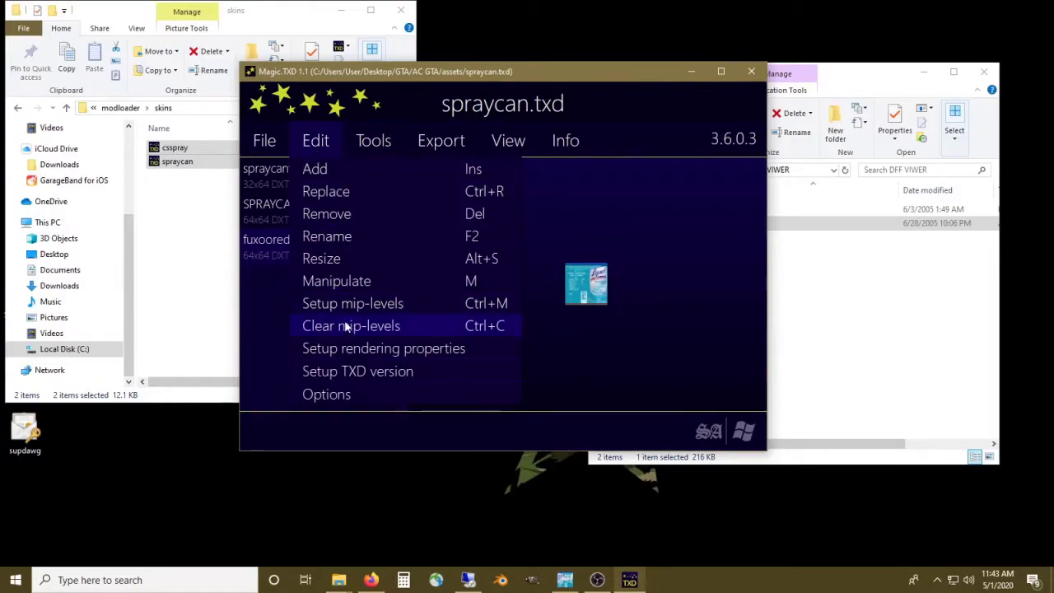
click(327, 194)
double_click(399, 192)
click(209, 336)
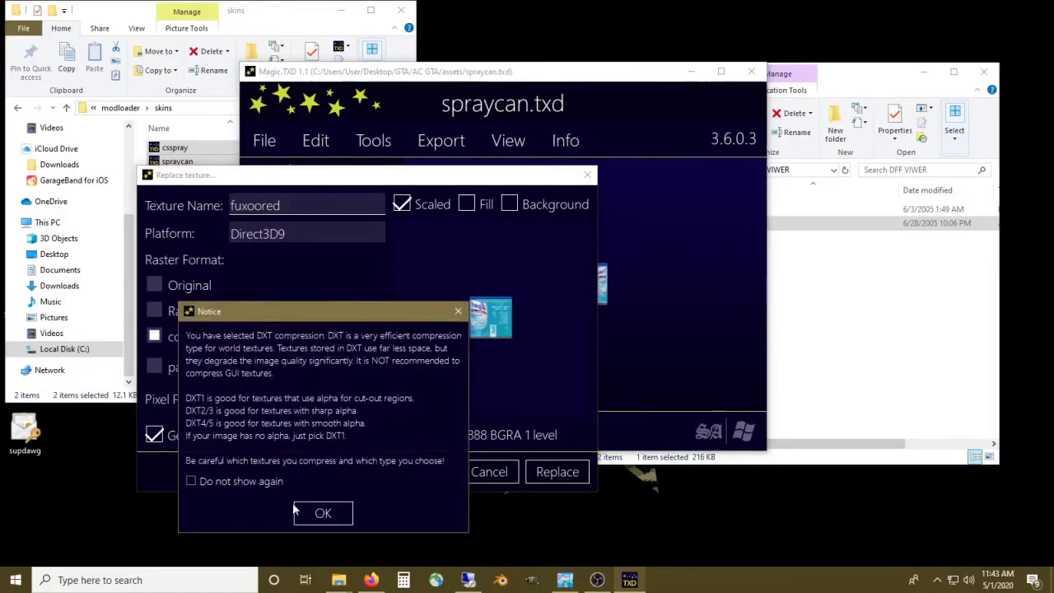
click(322, 511)
click(552, 471)
click(265, 141)
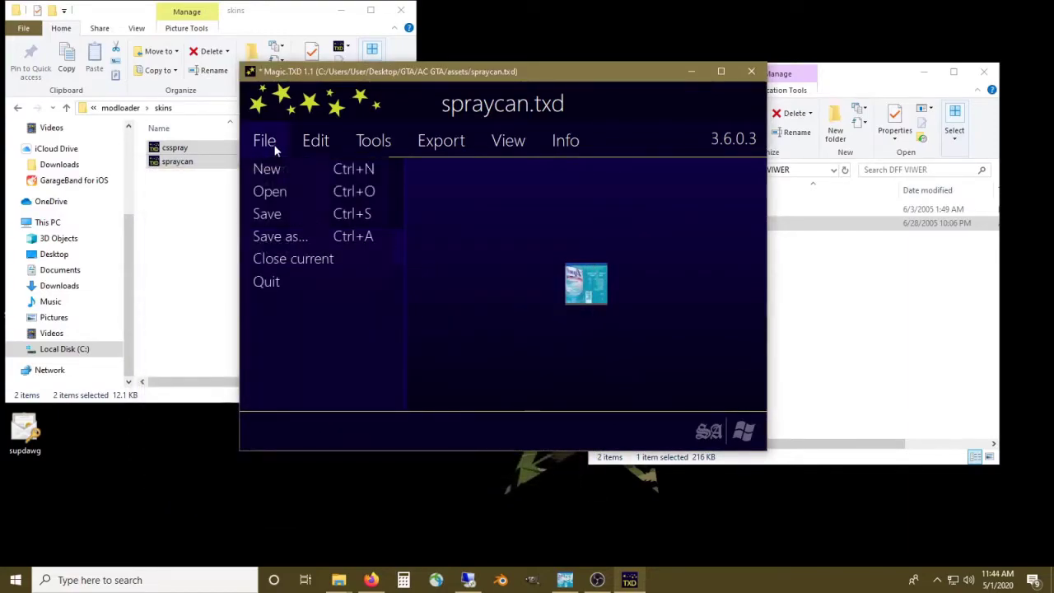
click(284, 212)
- Browse back to the assets folder in the Open dialog, then close the dialog
click(264, 141)
click(286, 197)
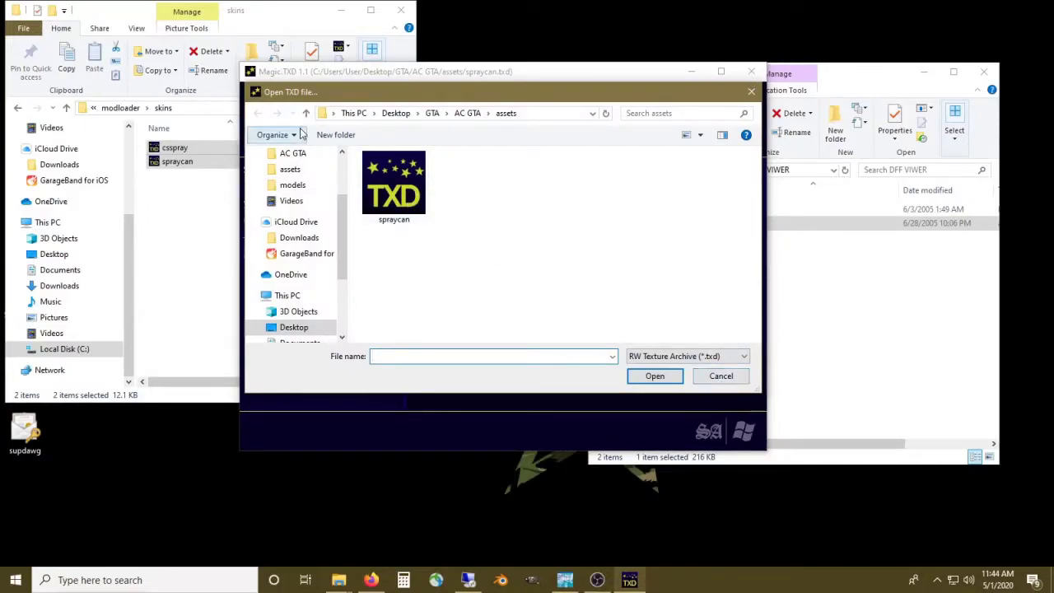
click(471, 117)
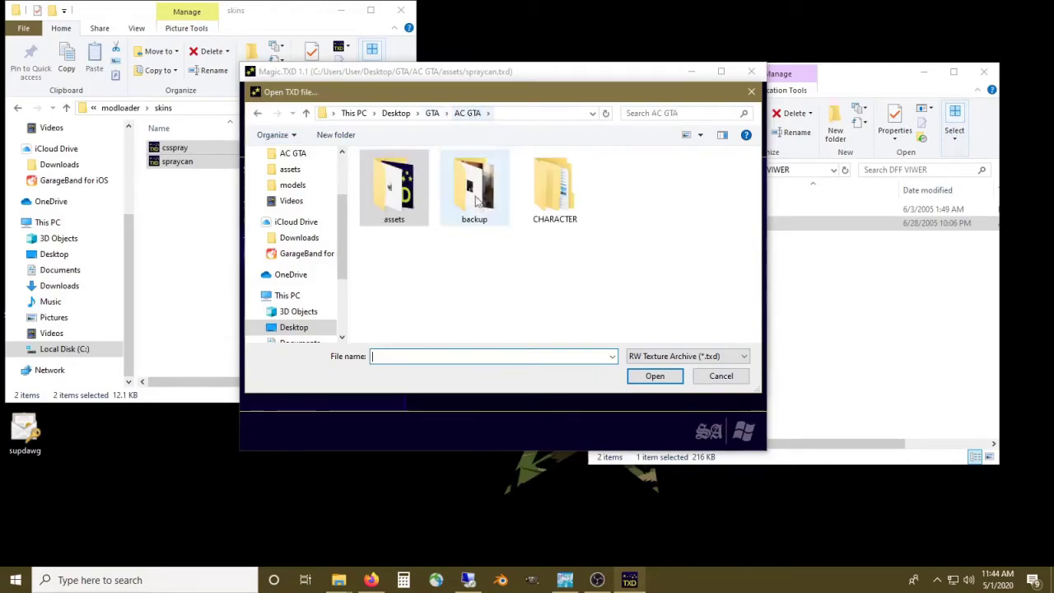
double_click(397, 204)
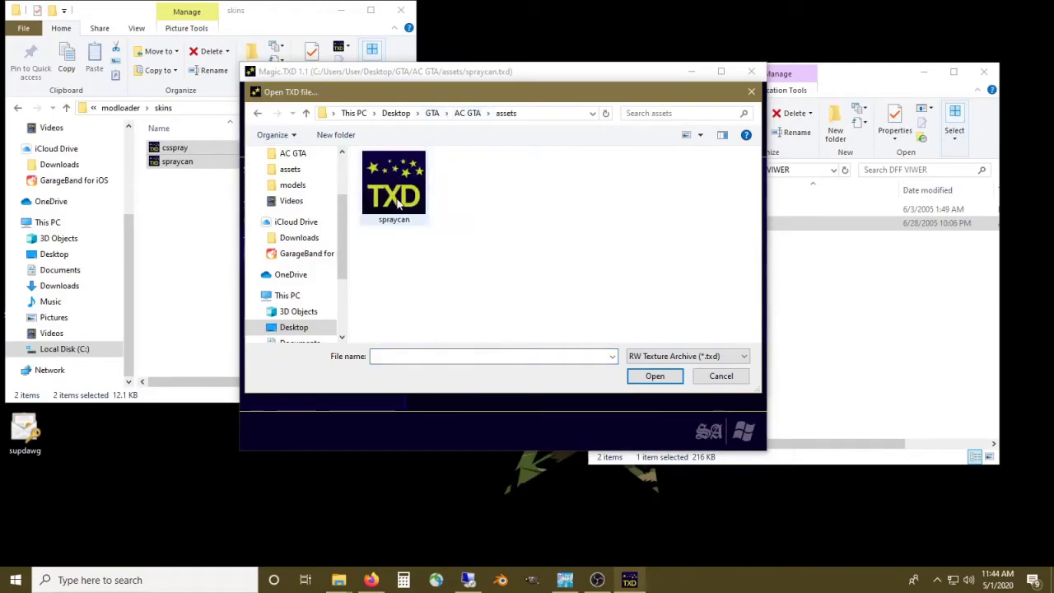
click(751, 93)
- Open spraycan.txd from the skins folder and preview its fuxoored texture
click(752, 71)
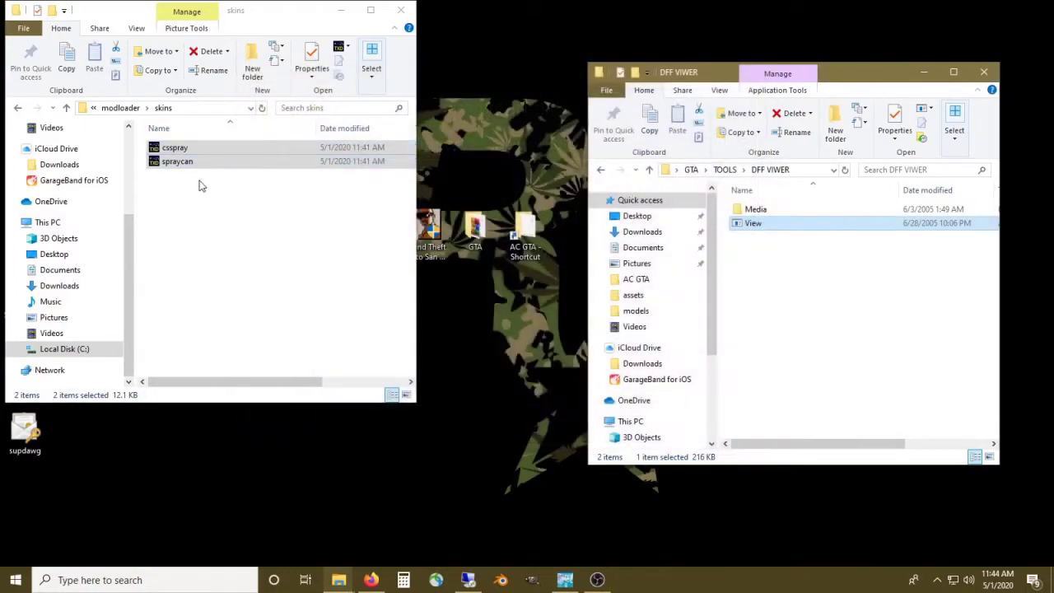
click(179, 186)
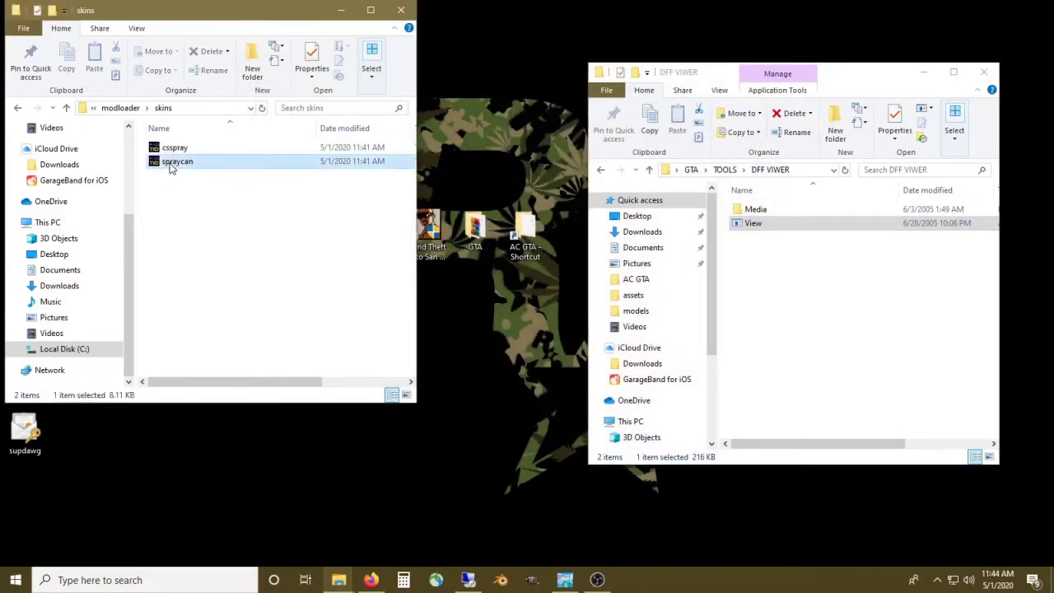
click(171, 163)
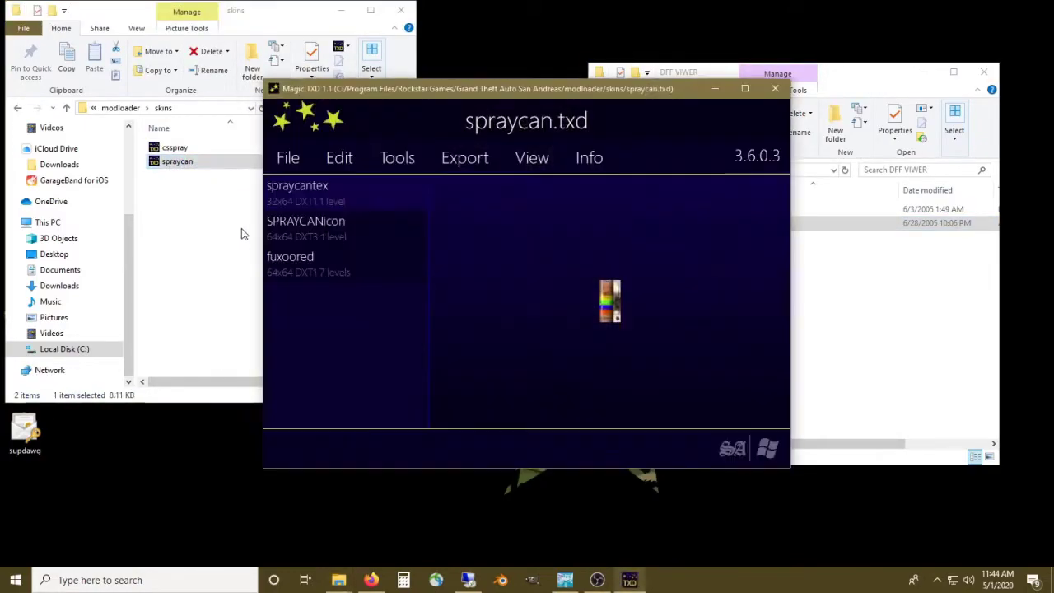
click(321, 273)
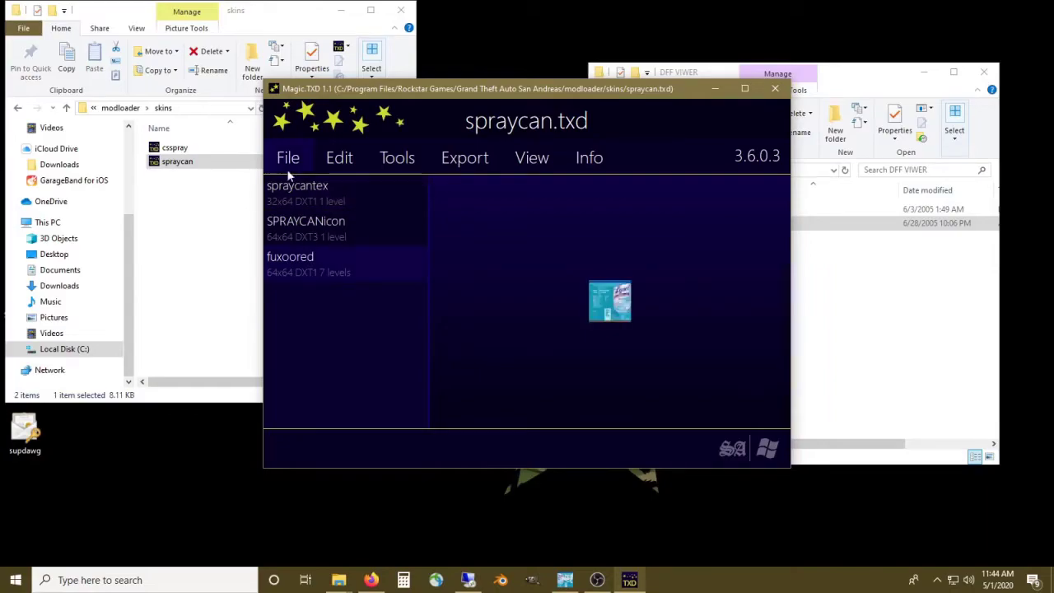
- Replace fuxoored with the fuxoored image in compressed form, suppressing the compression notice
click(337, 159)
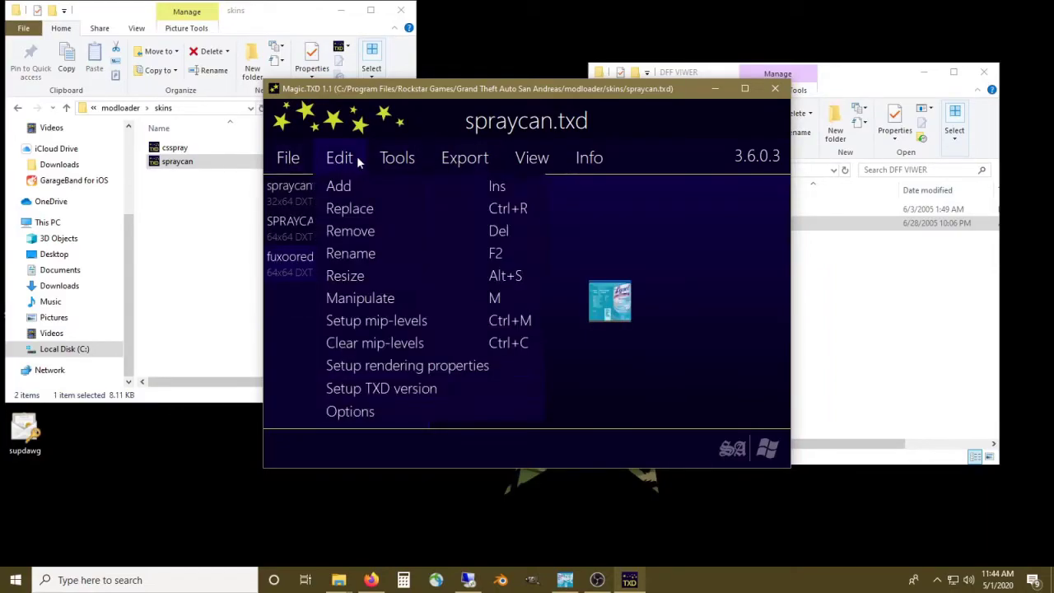
click(360, 210)
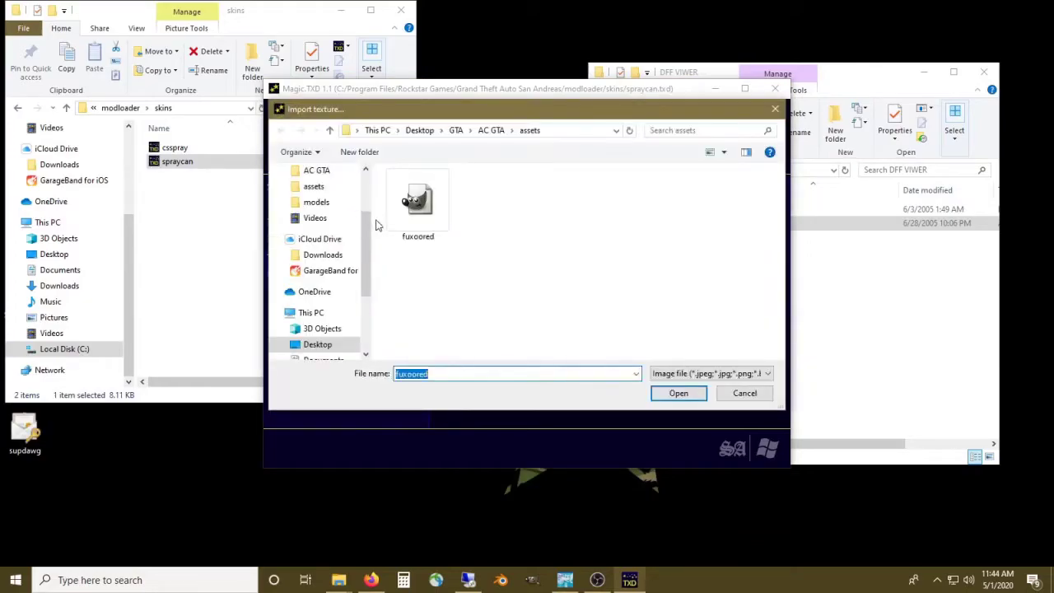
double_click(408, 221)
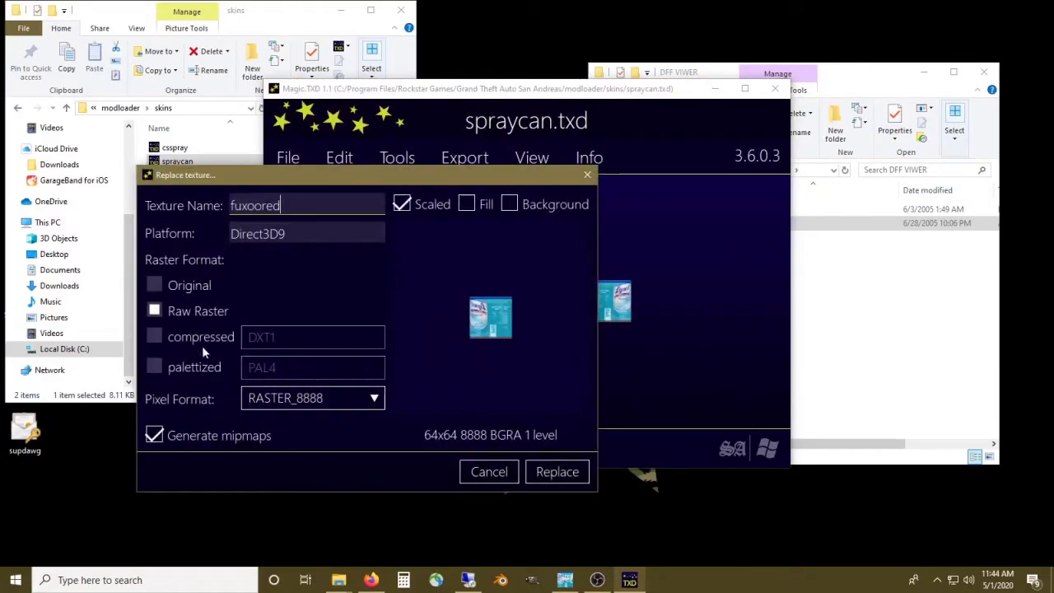
click(203, 344)
click(243, 488)
click(323, 518)
click(560, 472)
- Dismiss the unsaved-changes prompt and close Magic.TXD
click(288, 157)
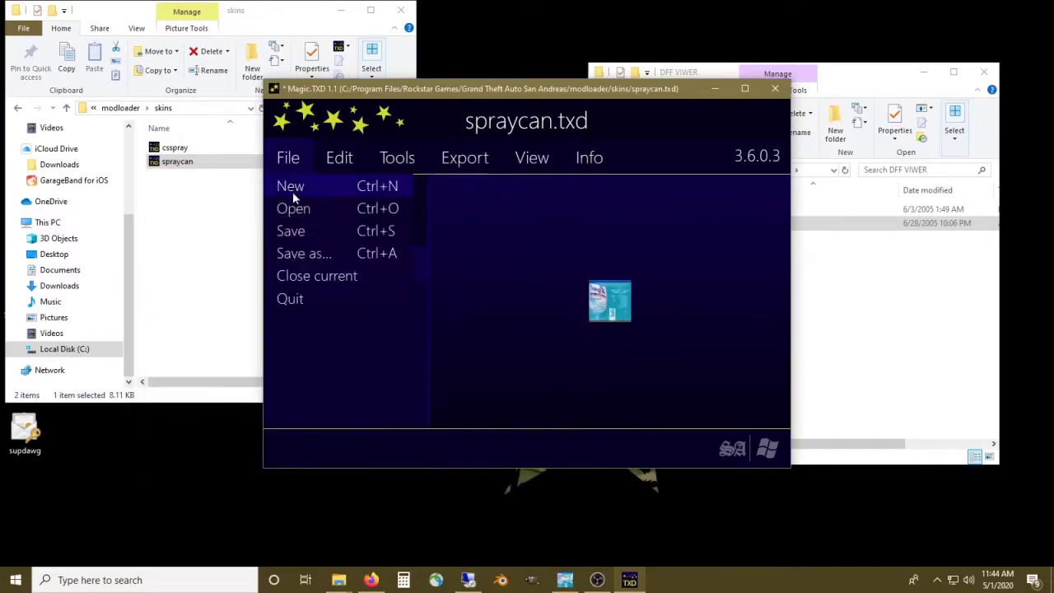
click(288, 157)
click(288, 157)
click(296, 206)
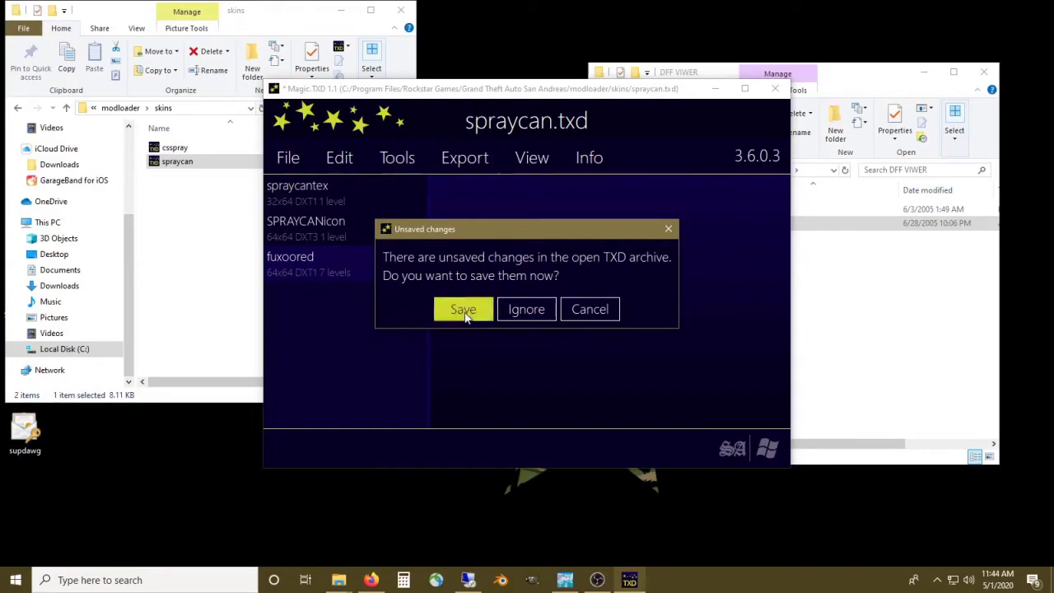
click(548, 316)
click(290, 160)
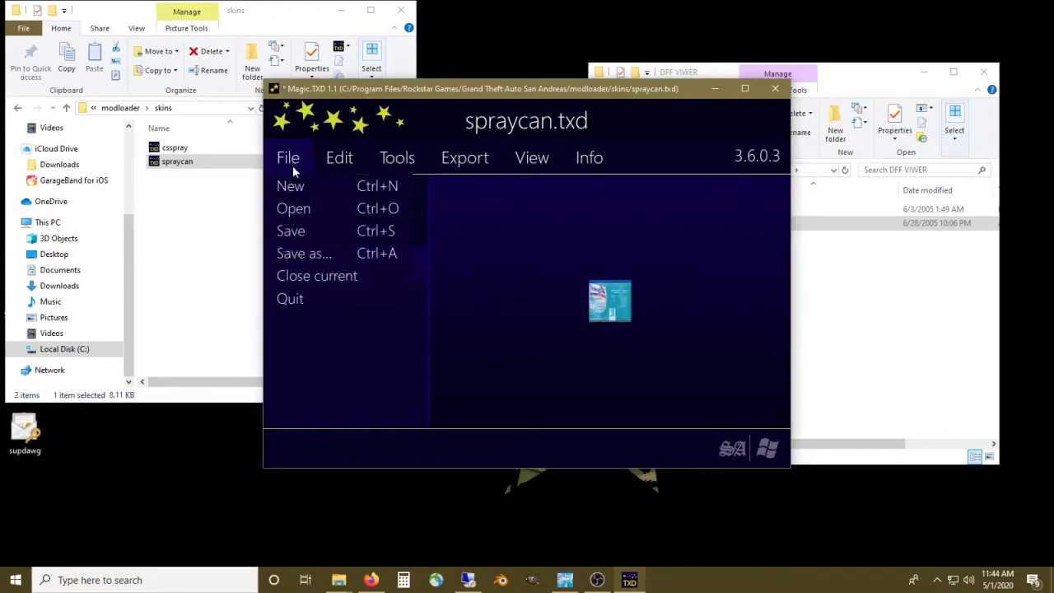
click(298, 230)
click(775, 88)
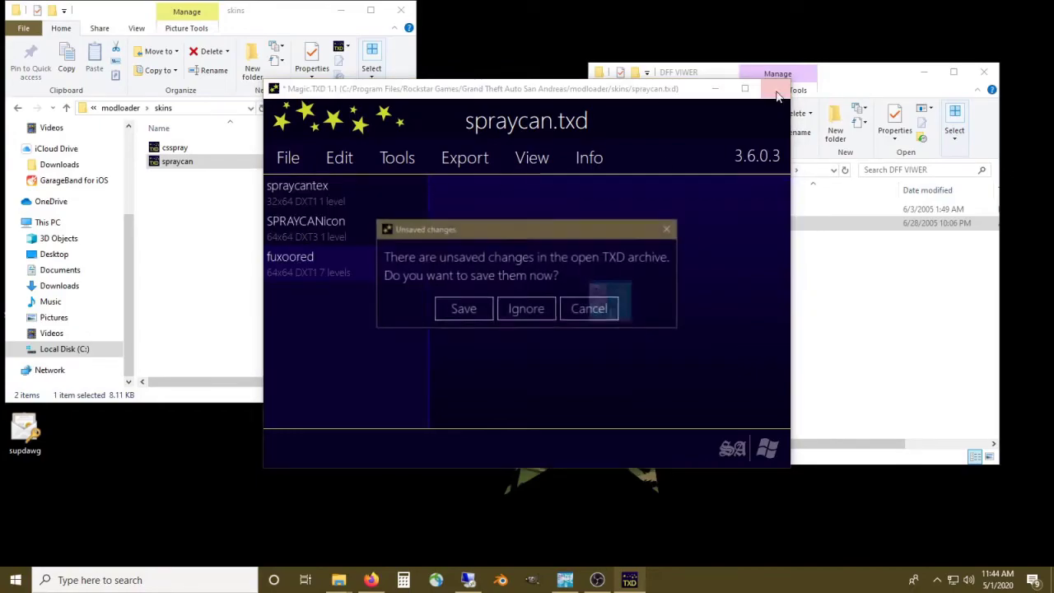
- Discard the changes and preview the fuxoored texture inside the skins csspray.txd
click(525, 308)
click(172, 147)
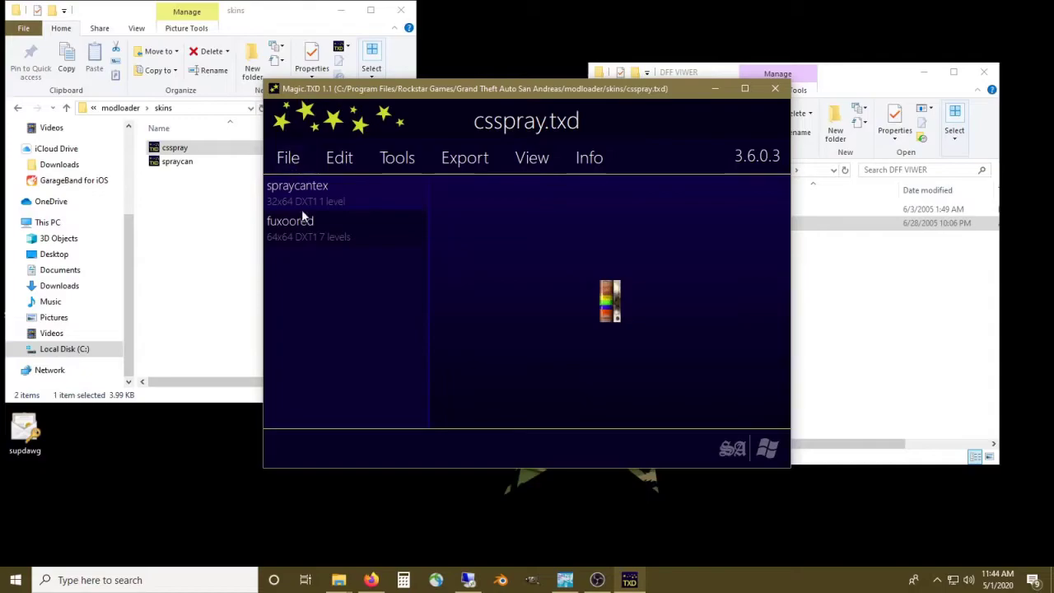
click(305, 221)
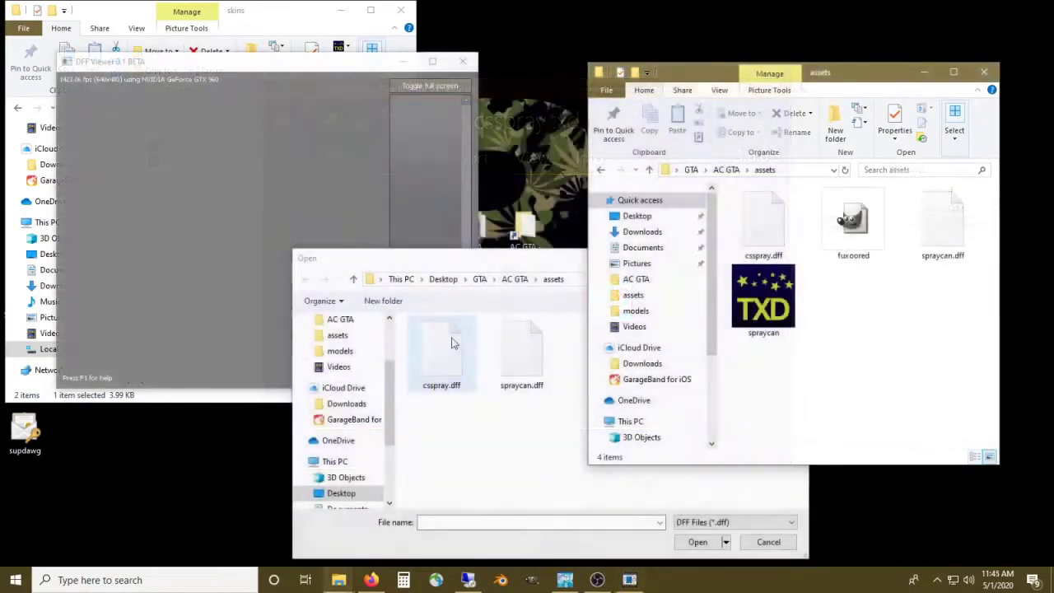
- Load csspray.dff, zoom in and orbit the spray can model
double_click(451, 343)
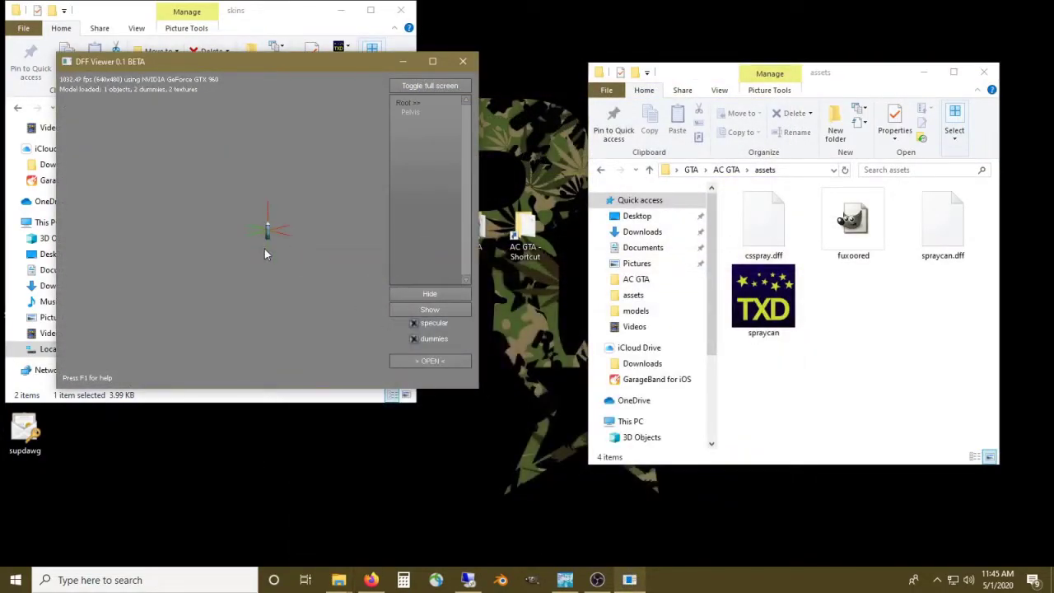
scroll(264, 251, up, 5)
mouse_move(258, 249)
mouse_down()
mouse_move(331, 247)
mouse_move(217, 249)
mouse_move(449, 215)
mouse_move(216, 230)
mouse_move(377, 241)
mouse_move(140, 219)
mouse_move(156, 270)
mouse_move(194, 278)
mouse_move(247, 244)
mouse_move(284, 266)
mouse_move(384, 264)
mouse_move(252, 237)
mouse_move(349, 268)
mouse_move(243, 288)
mouse_move(290, 239)
mouse_move(257, 144)
mouse_move(142, 141)
mouse_up()
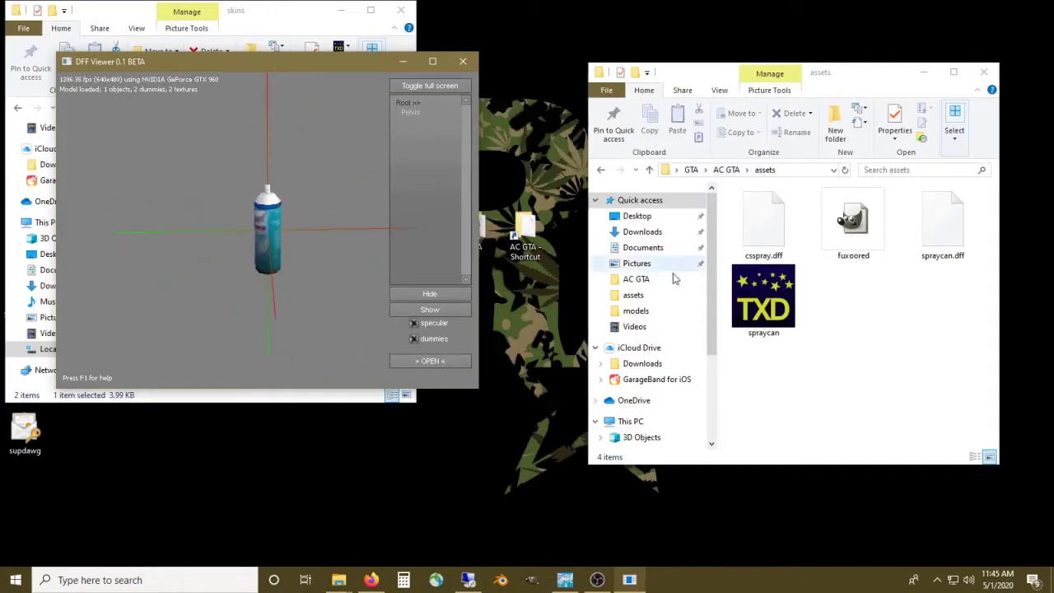
- Preview the fuxoored, SPRAYCANicon and spraycantex textures in assets spraycan.txd, then close it
double_click(764, 303)
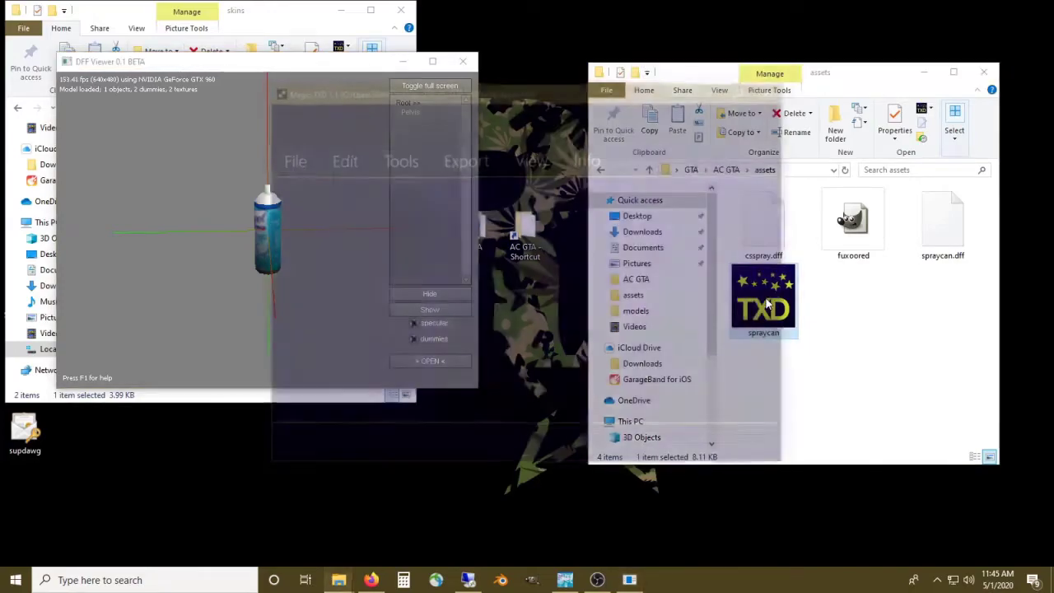
click(325, 265)
click(313, 228)
click(334, 264)
click(355, 199)
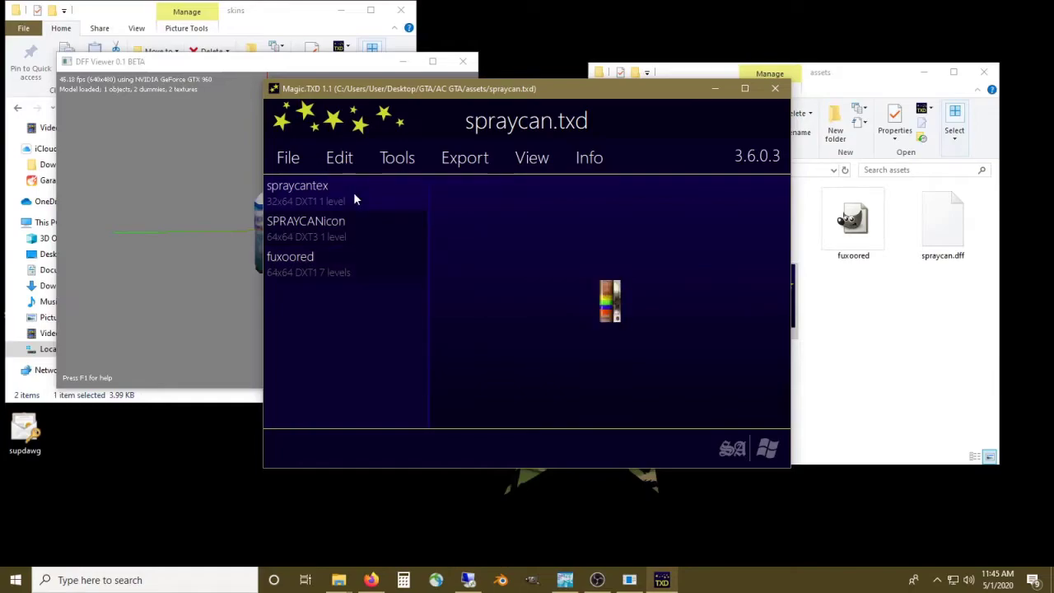
click(773, 89)
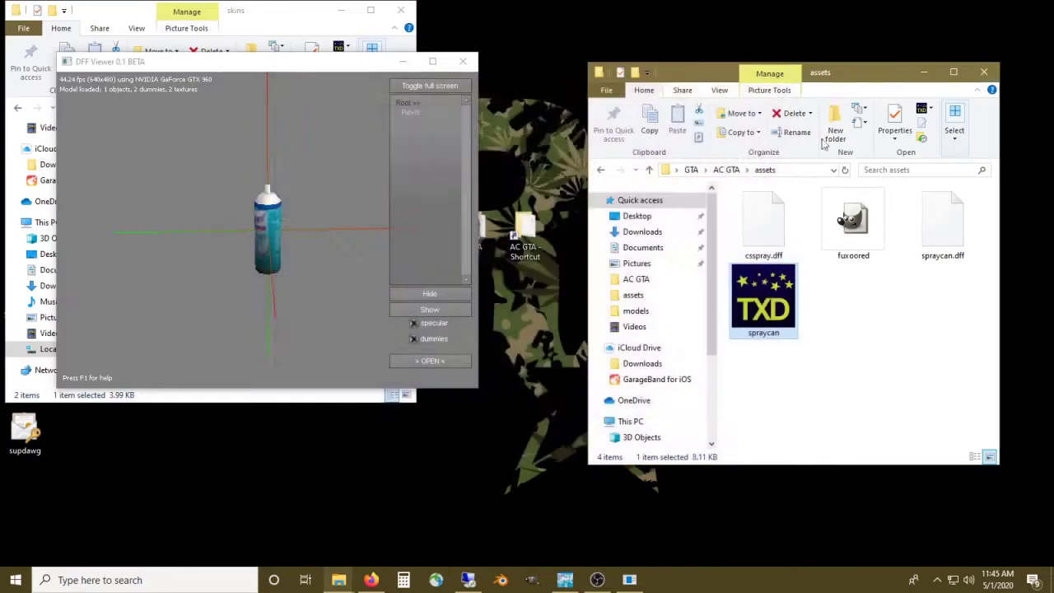
- Load spraycan.dff then csspray.dff in DFF Viewer, rotate it, and reopen assets spraycan.txd
click(391, 298)
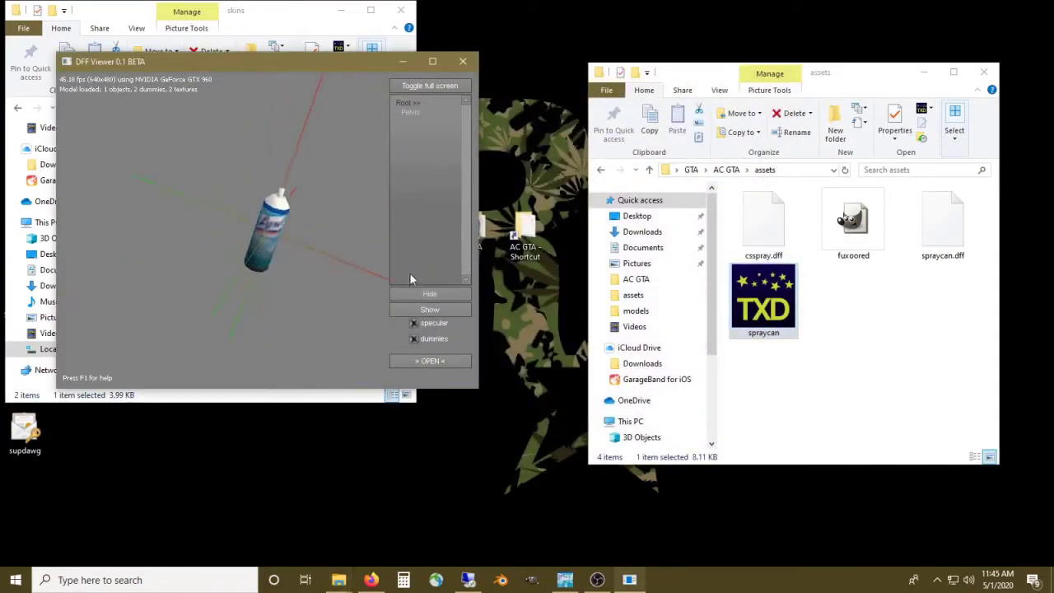
click(417, 362)
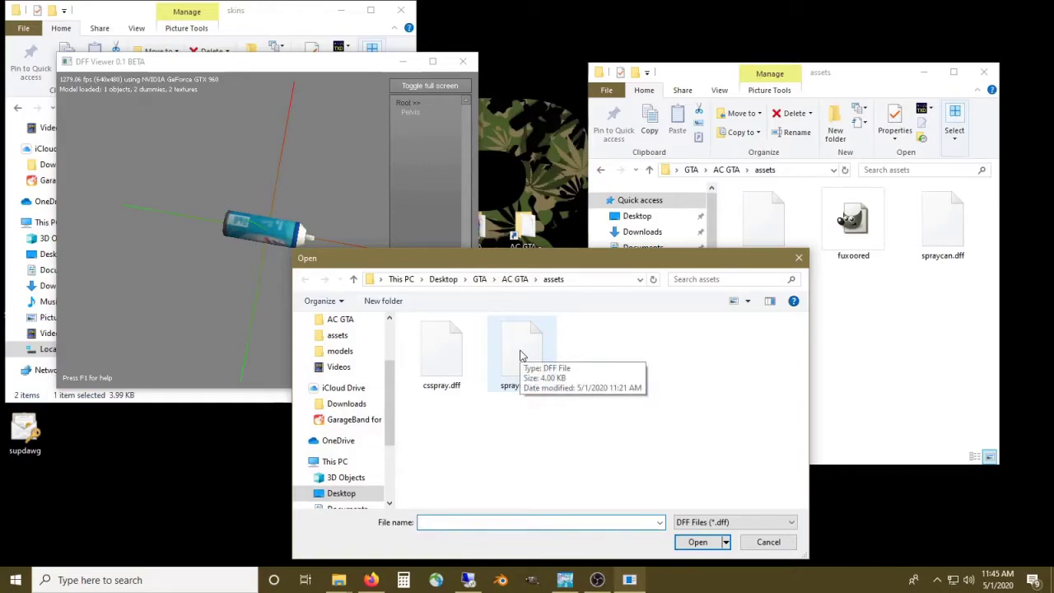
double_click(521, 354)
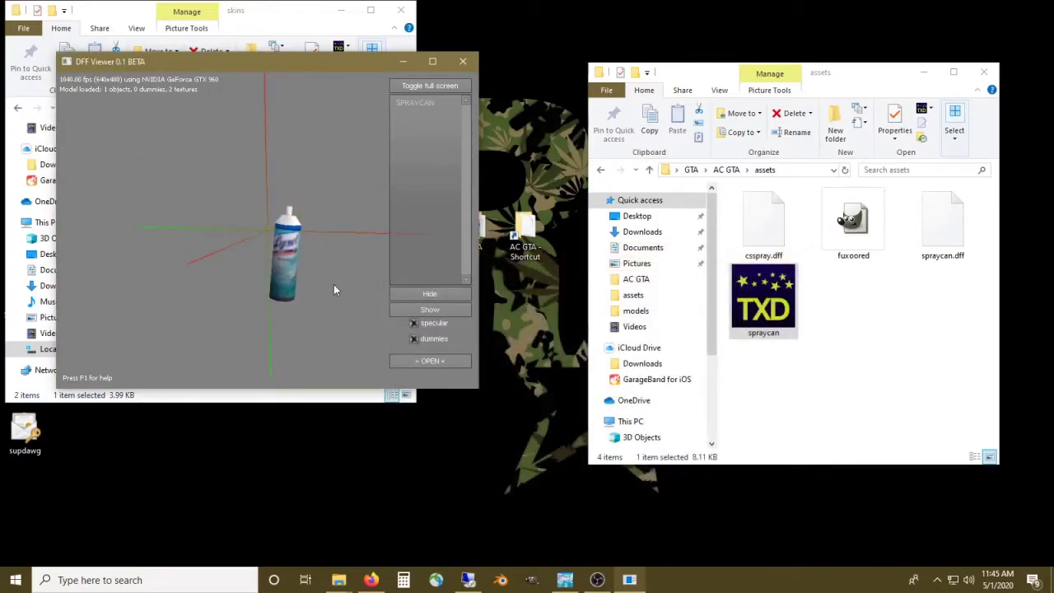
click(430, 361)
double_click(440, 354)
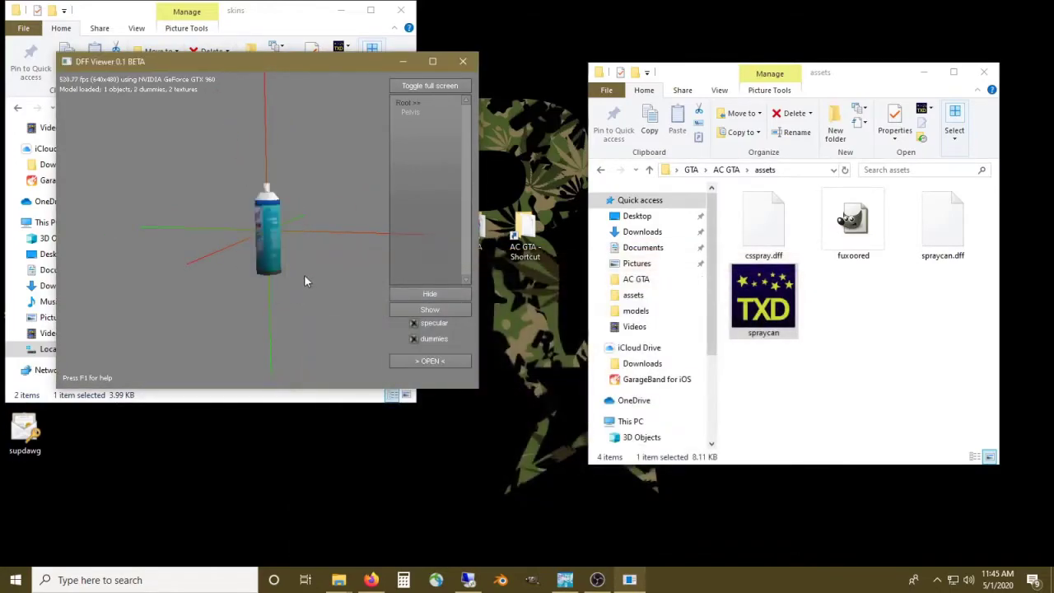
mouse_move(302, 277)
mouse_down()
mouse_move(175, 345)
mouse_move(247, 280)
mouse_move(422, 251)
mouse_move(448, 132)
mouse_up()
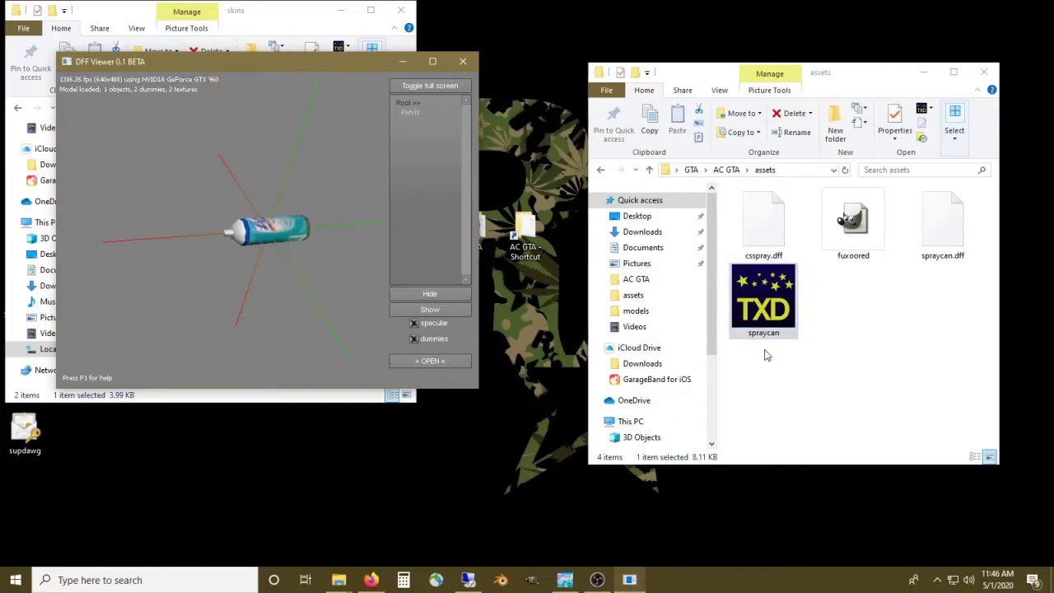
double_click(764, 307)
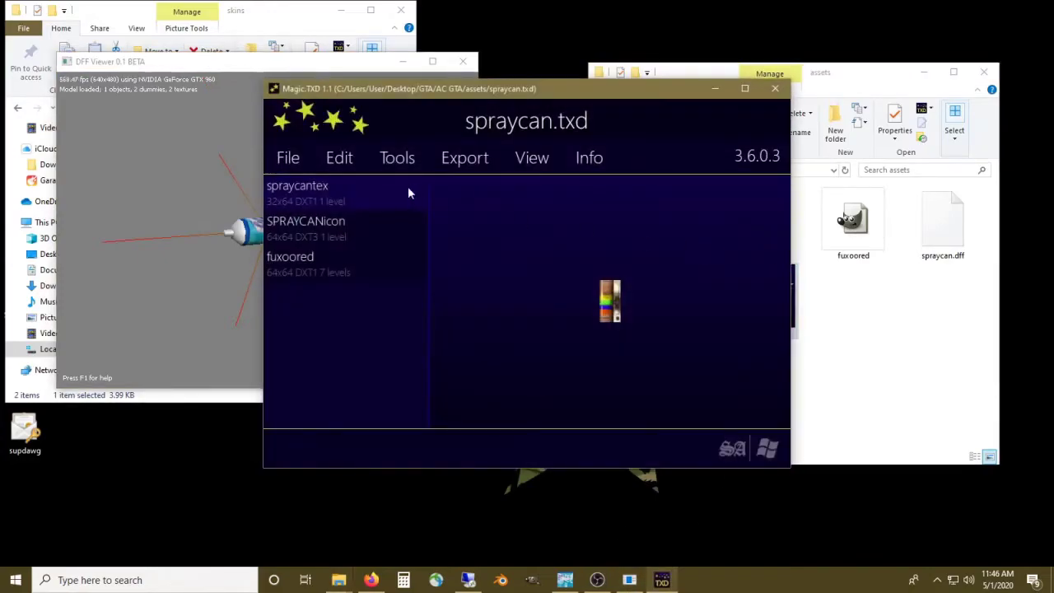
- Export the spraycantex texture as a TGA into the assets folder
click(471, 160)
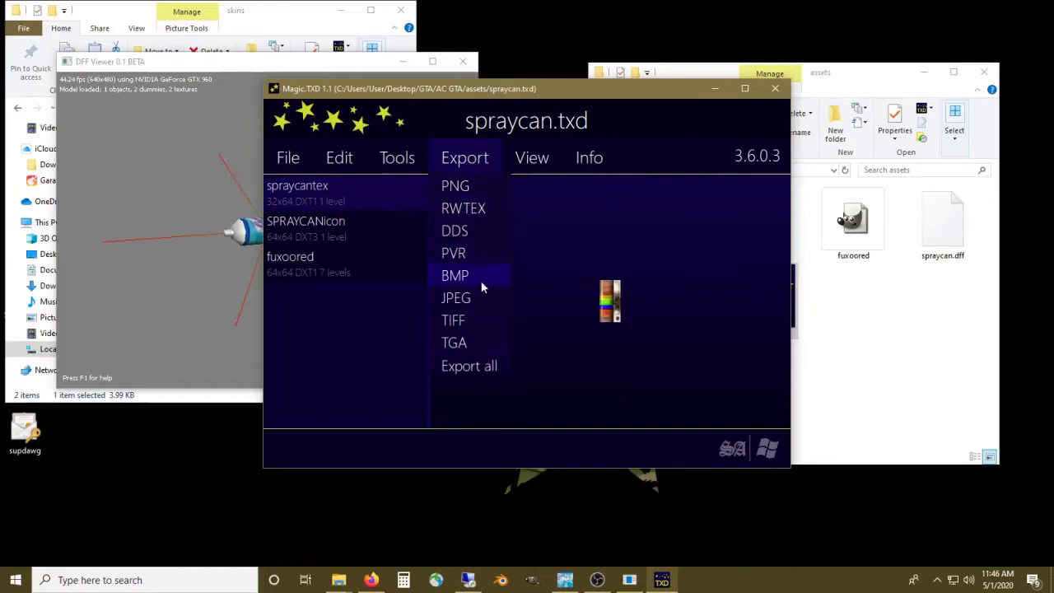
click(454, 275)
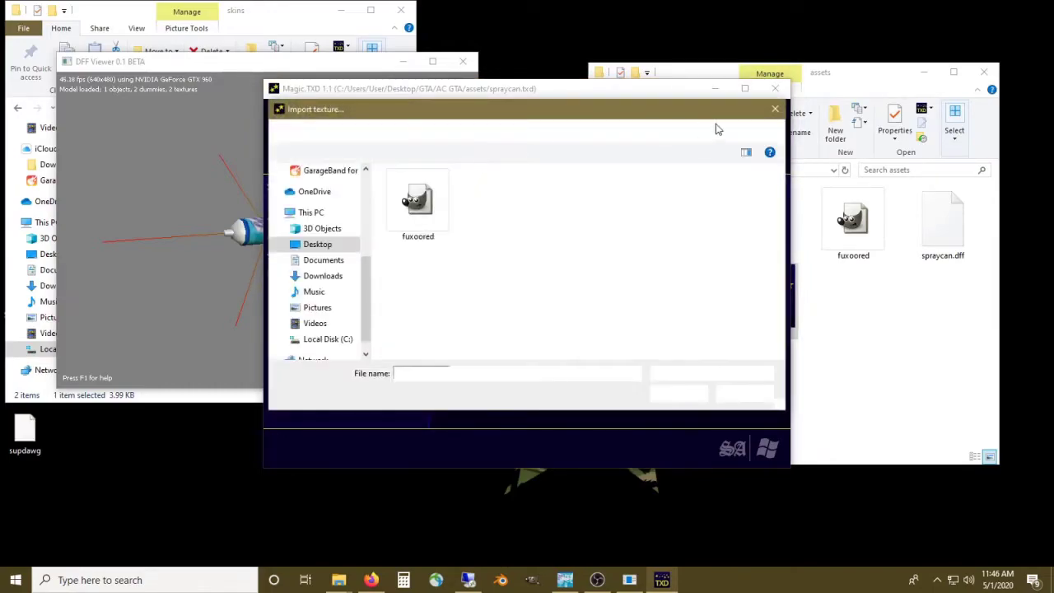
key(Escape)
mouse_move(474, 171)
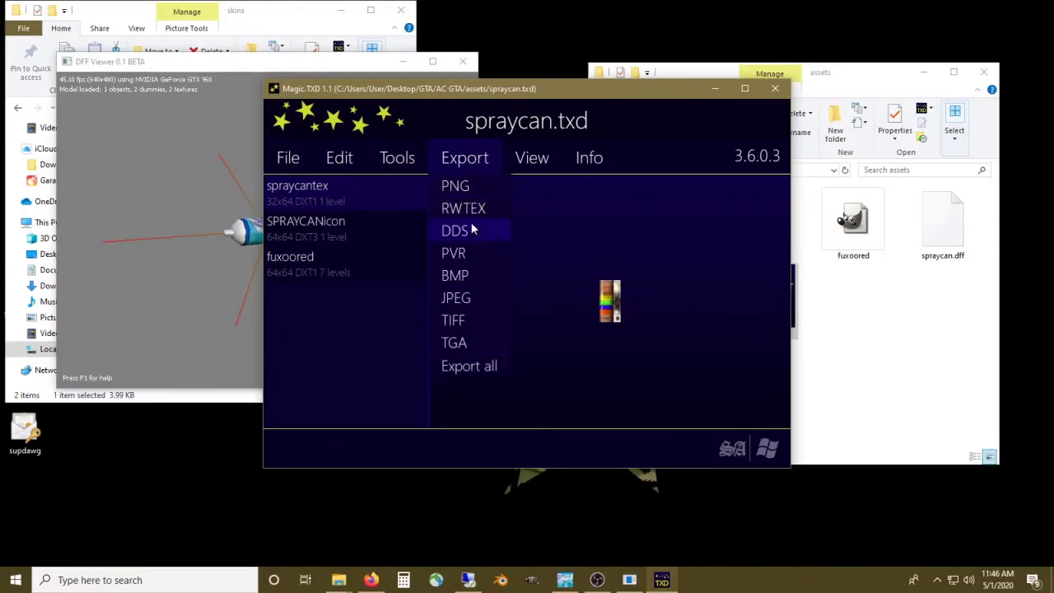
click(464, 341)
click(677, 393)
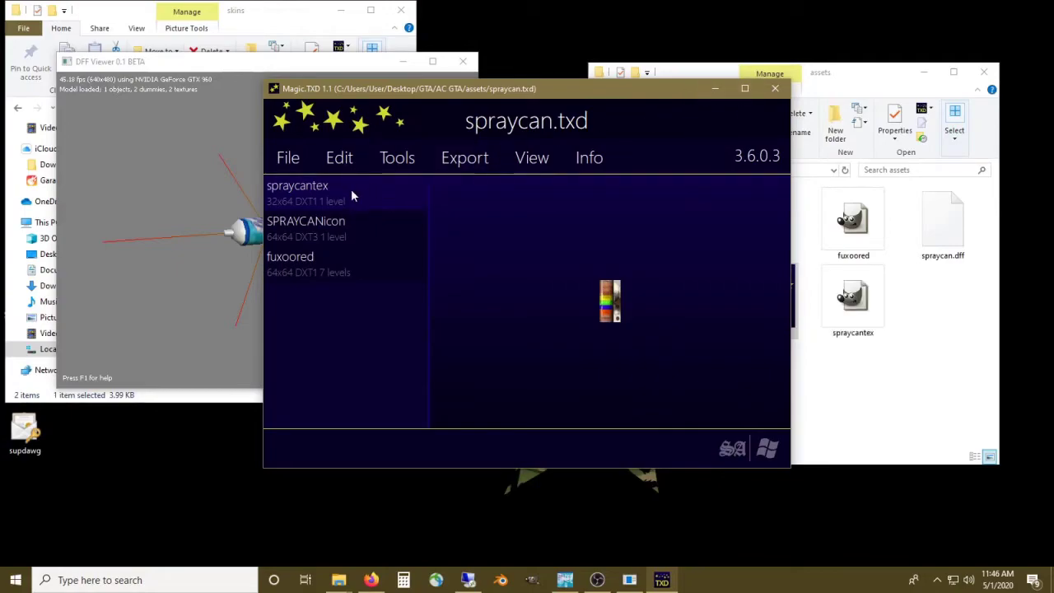
- Replace spraycantex with the spraycantex image in compressed form and save spraycan.txd
click(318, 240)
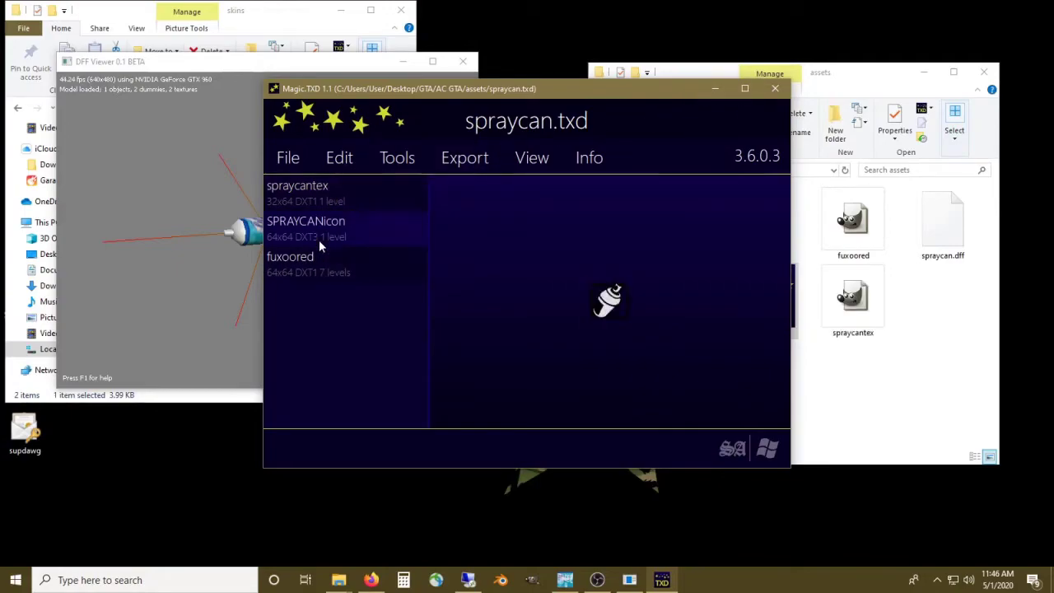
click(321, 196)
click(464, 158)
mouse_move(339, 158)
click(355, 210)
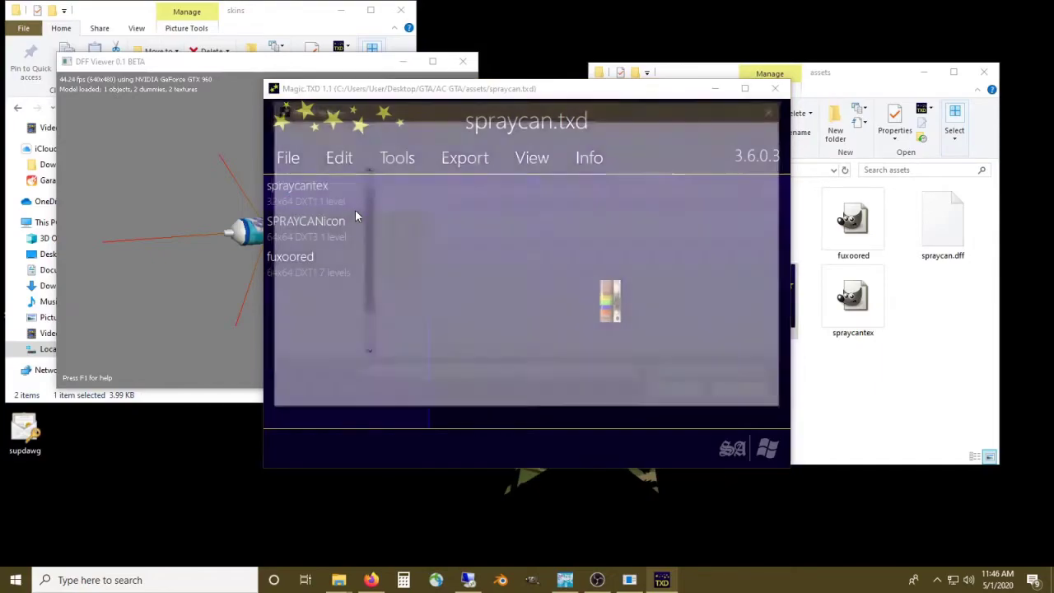
double_click(497, 219)
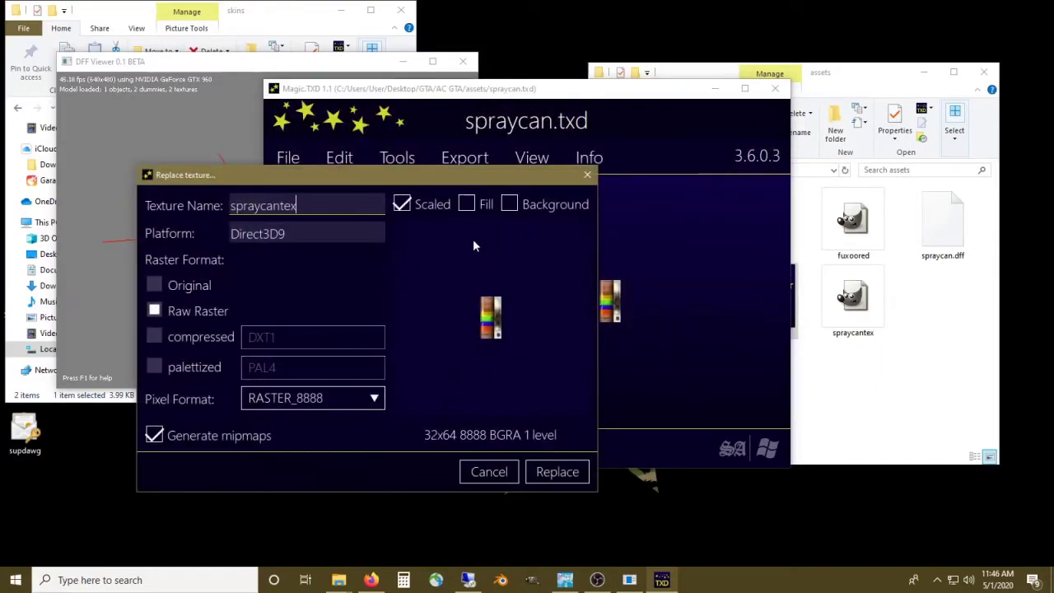
click(218, 337)
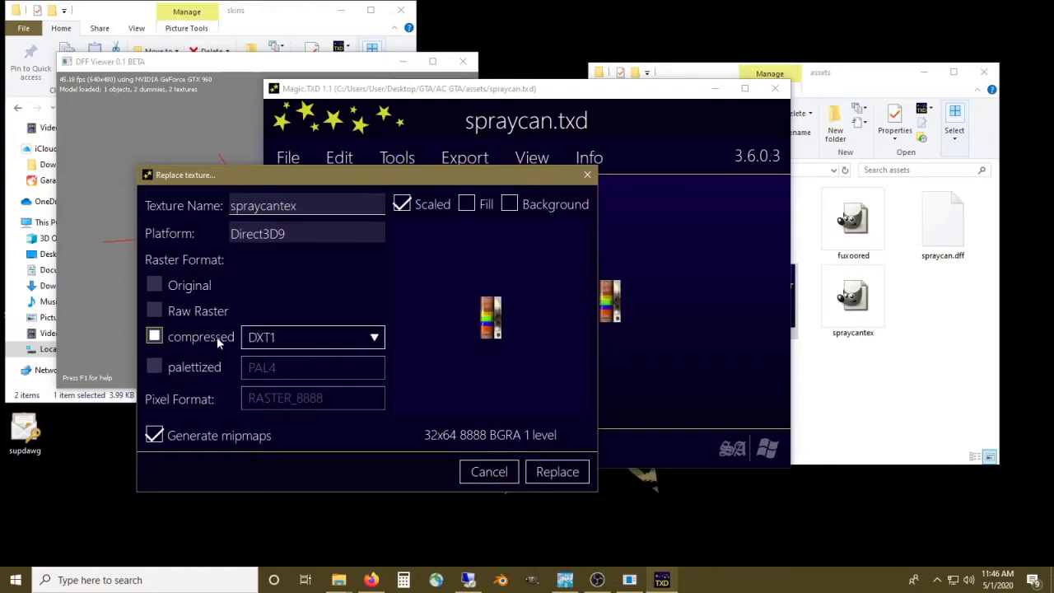
click(555, 470)
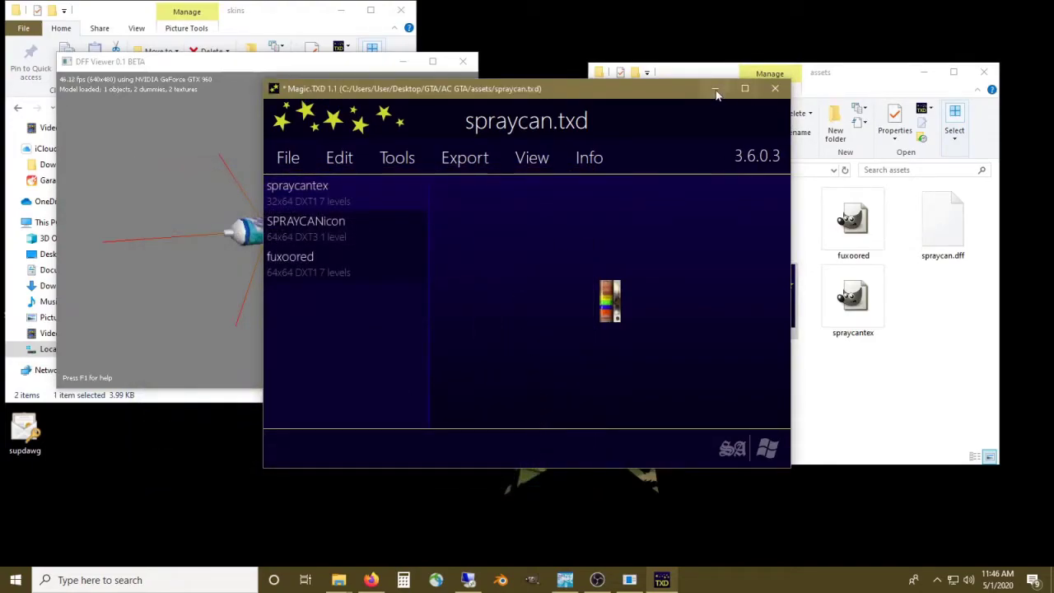
click(288, 157)
click(290, 232)
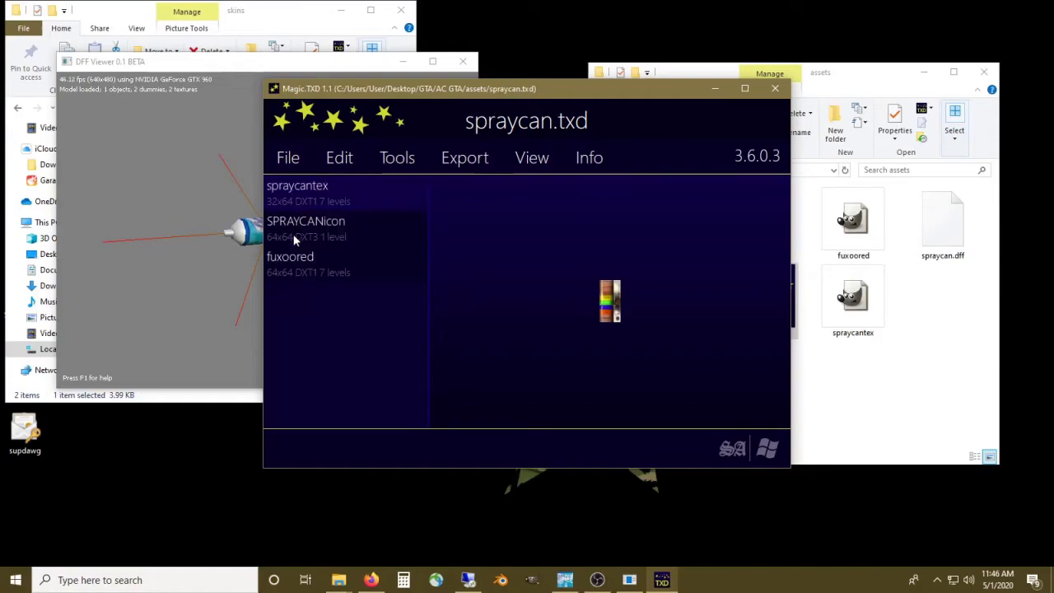
- Close both tools, move the updated spraycan.txd into skins replacing the old copy, then open csspray.txd
click(774, 88)
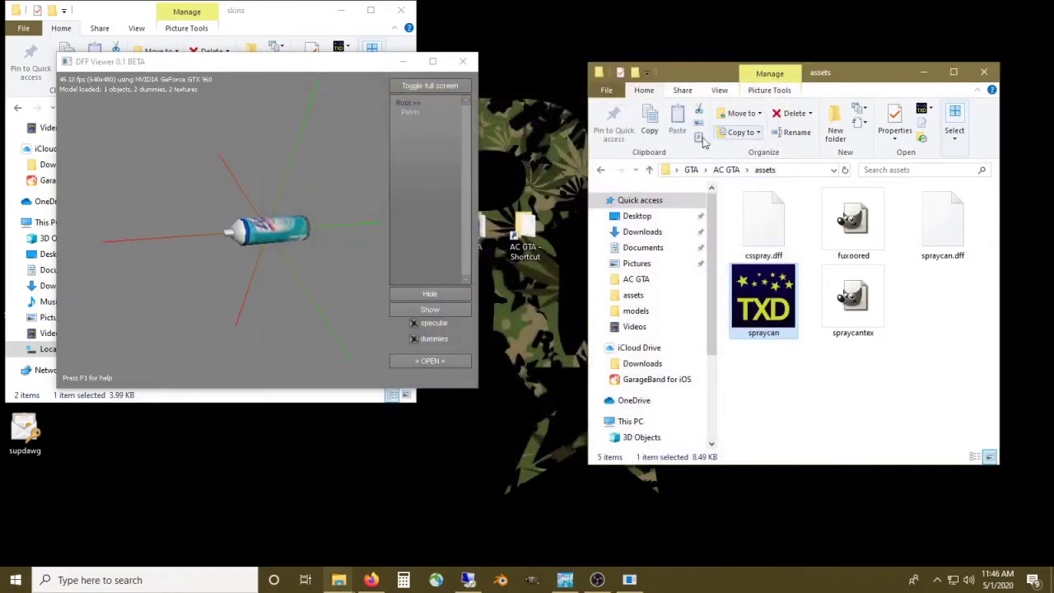
click(465, 63)
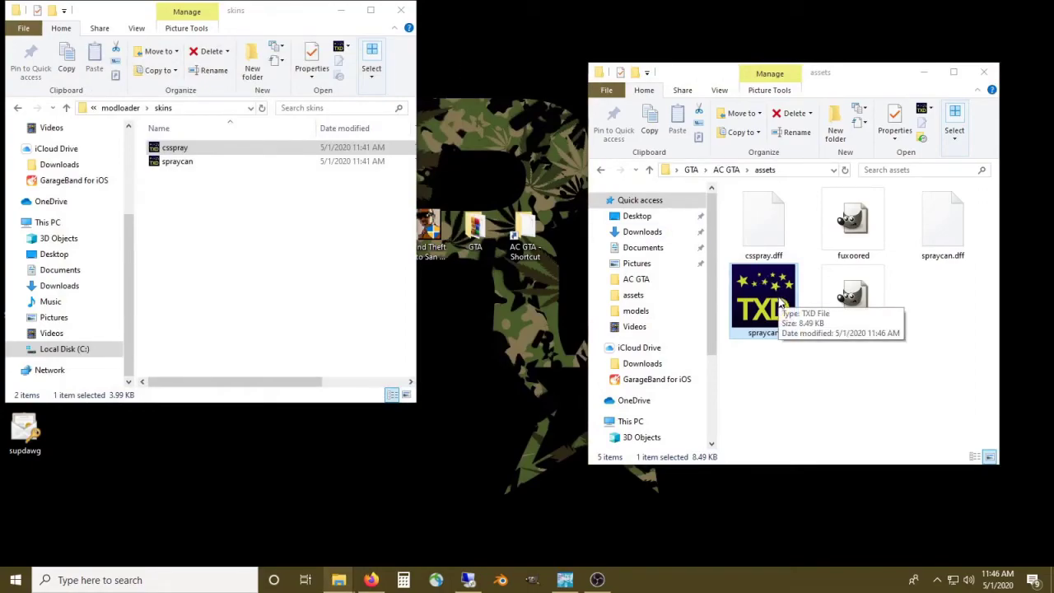
drag(778, 305, 273, 244)
click(442, 185)
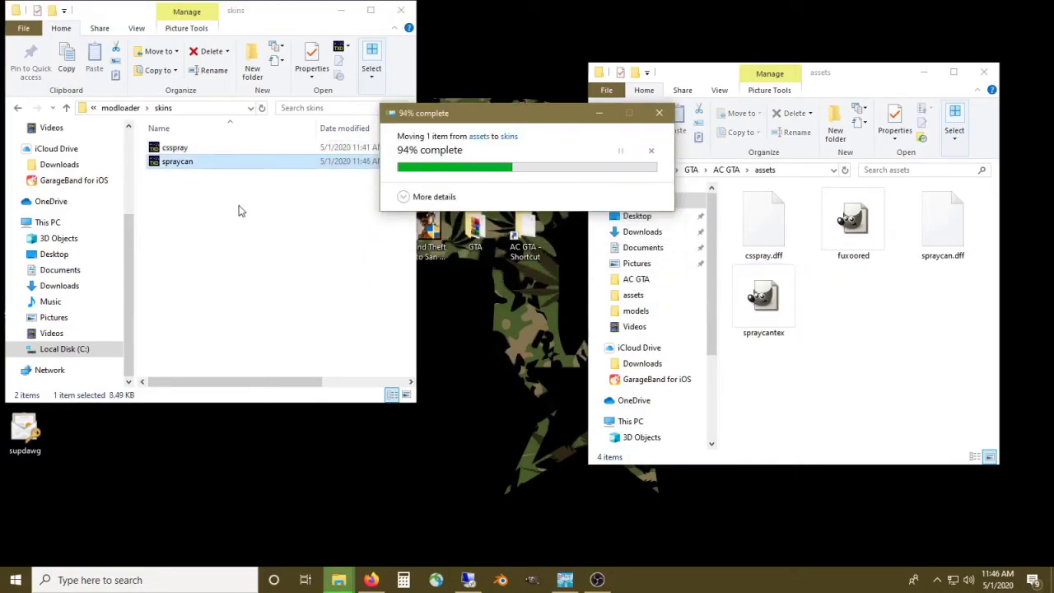
double_click(184, 146)
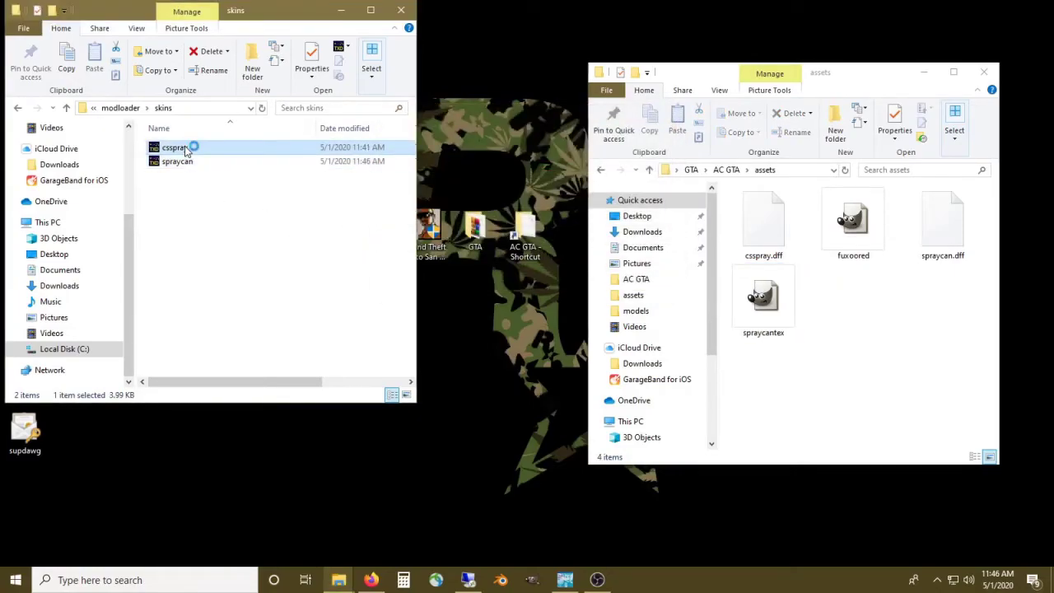
- Compare the two textures in cspray.txd and preview the fuxoored texture
click(315, 211)
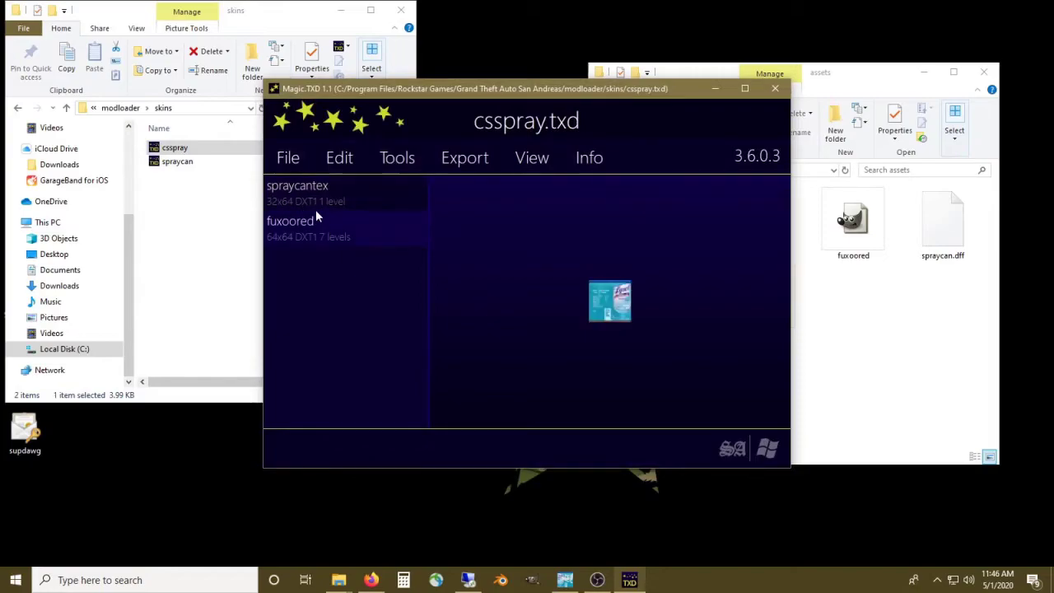
click(313, 192)
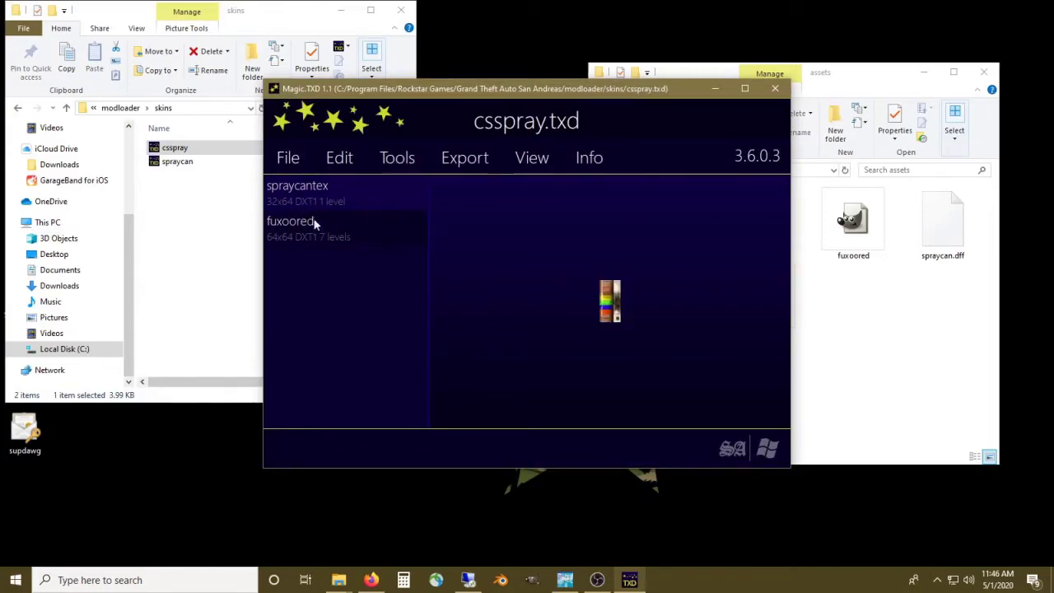
click(312, 225)
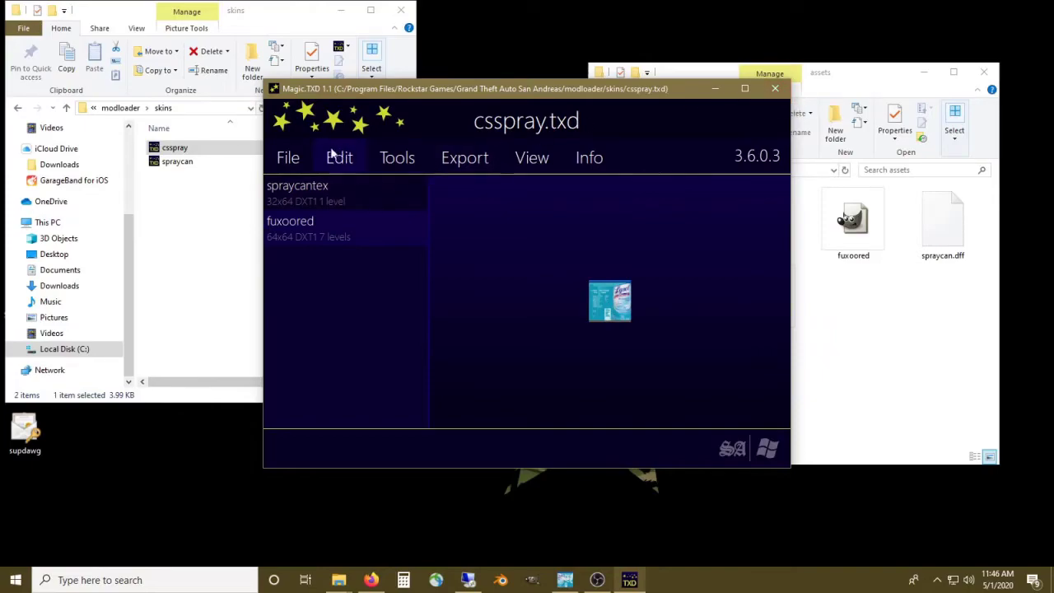
- Replace the fuxoored texture with the fuxoored image file, compressed as DXT1
click(282, 157)
mouse_move(346, 161)
click(338, 186)
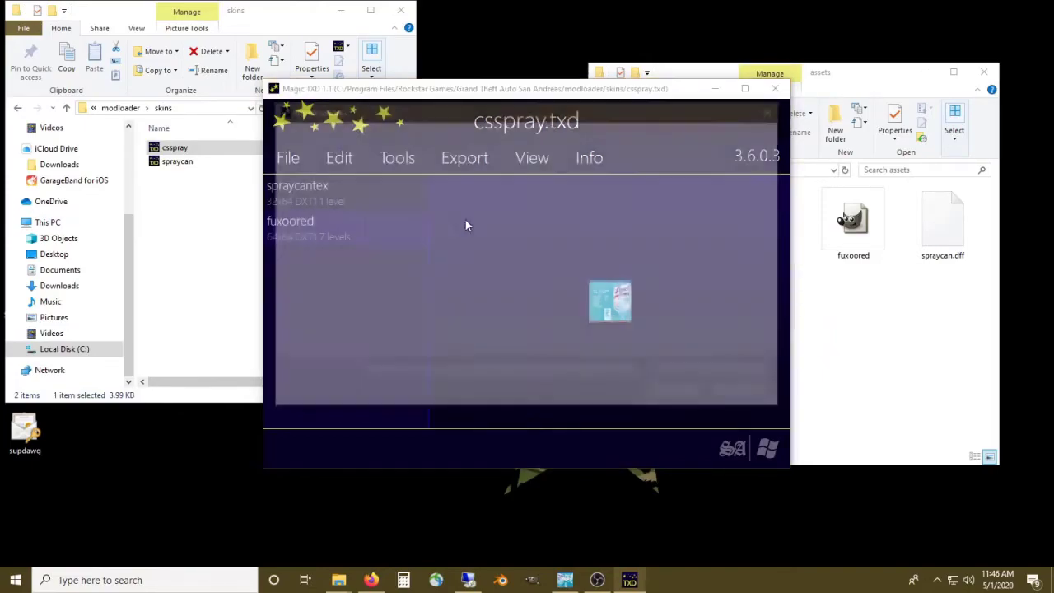
click(420, 235)
double_click(432, 220)
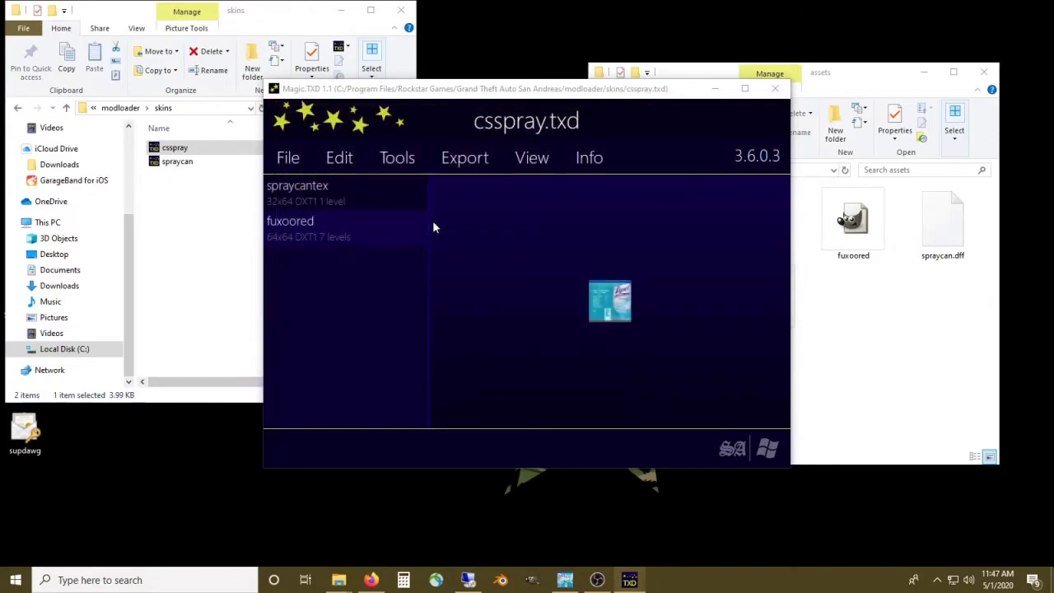
click(154, 337)
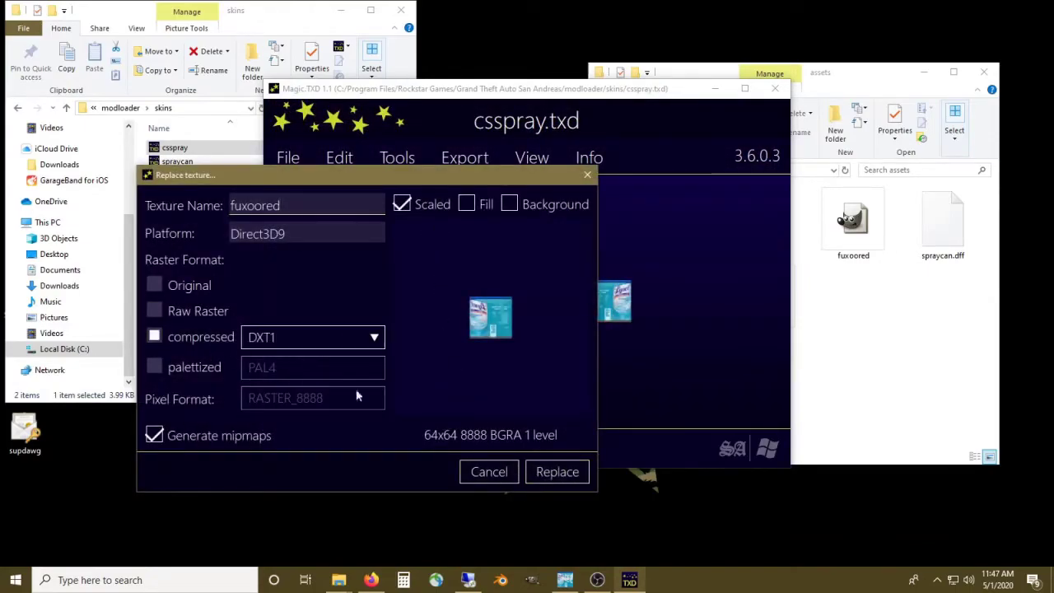
click(540, 472)
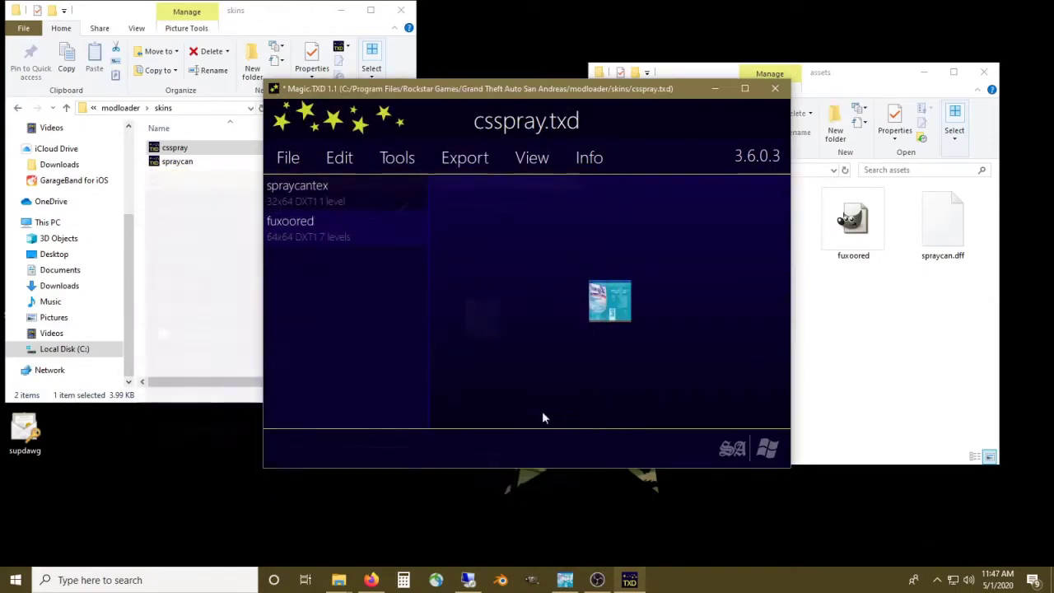
- Save the edited cspray archive and close it, dismissing the unsaved-changes prompt
click(288, 157)
click(308, 231)
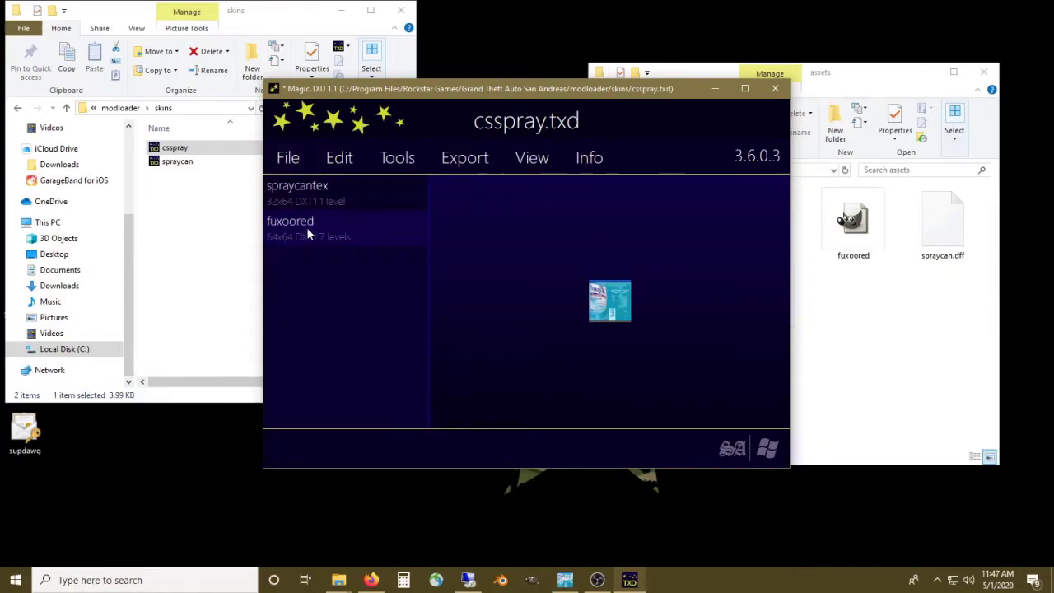
click(772, 93)
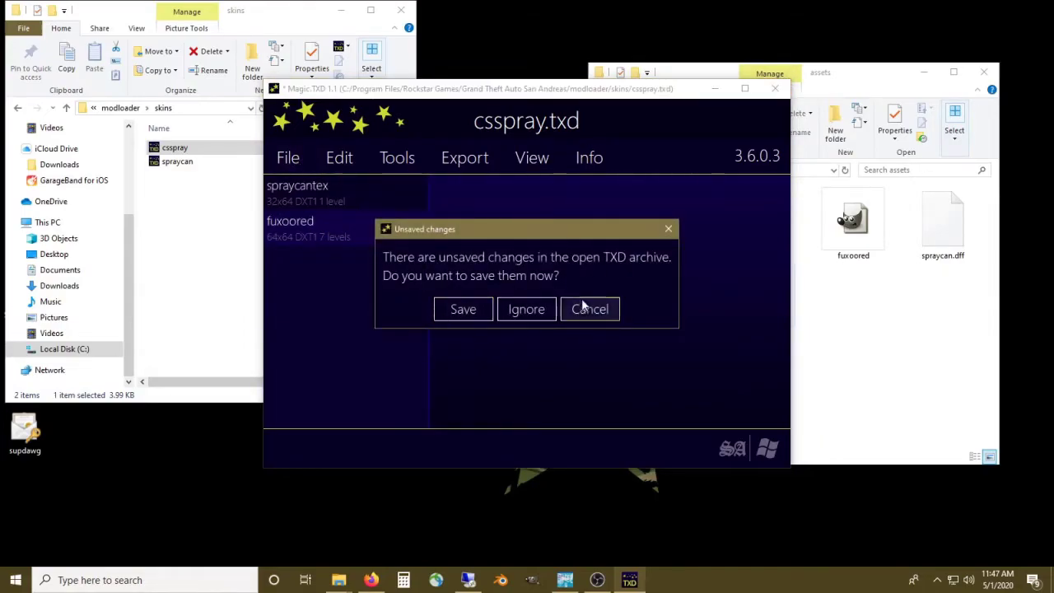
click(535, 308)
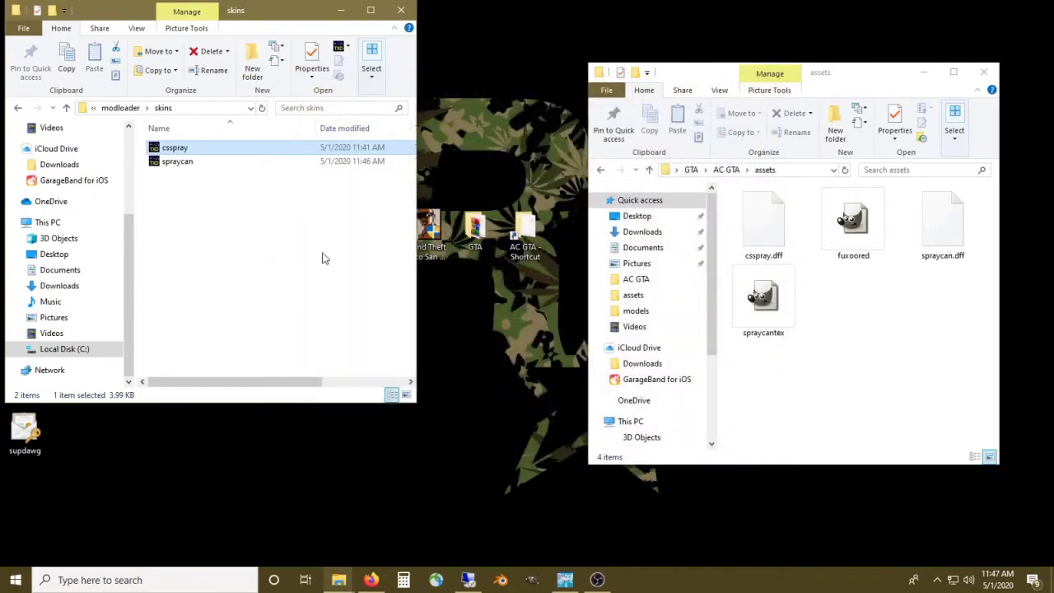
- Deselect the cspray file and minimize the skins and assets folder windows
click(322, 258)
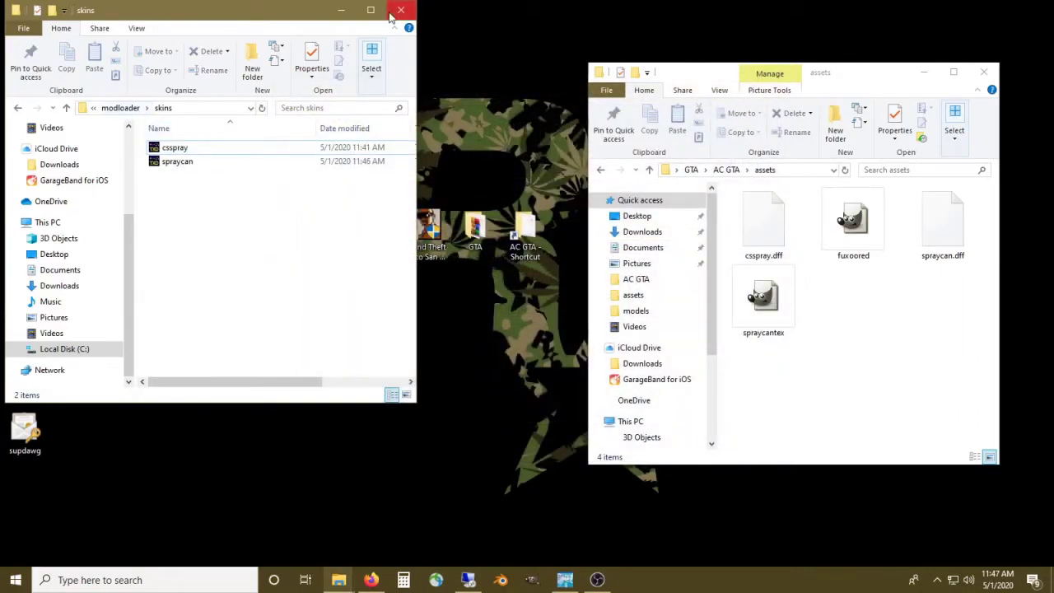
click(341, 10)
click(923, 72)
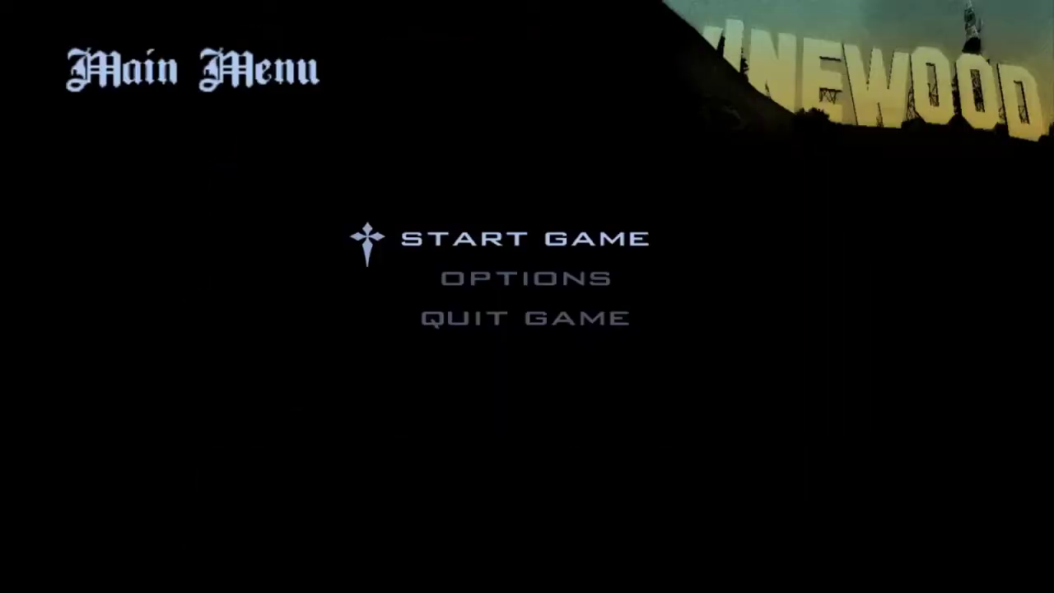
- Start the game and load the RYDER saved game
click(568, 242)
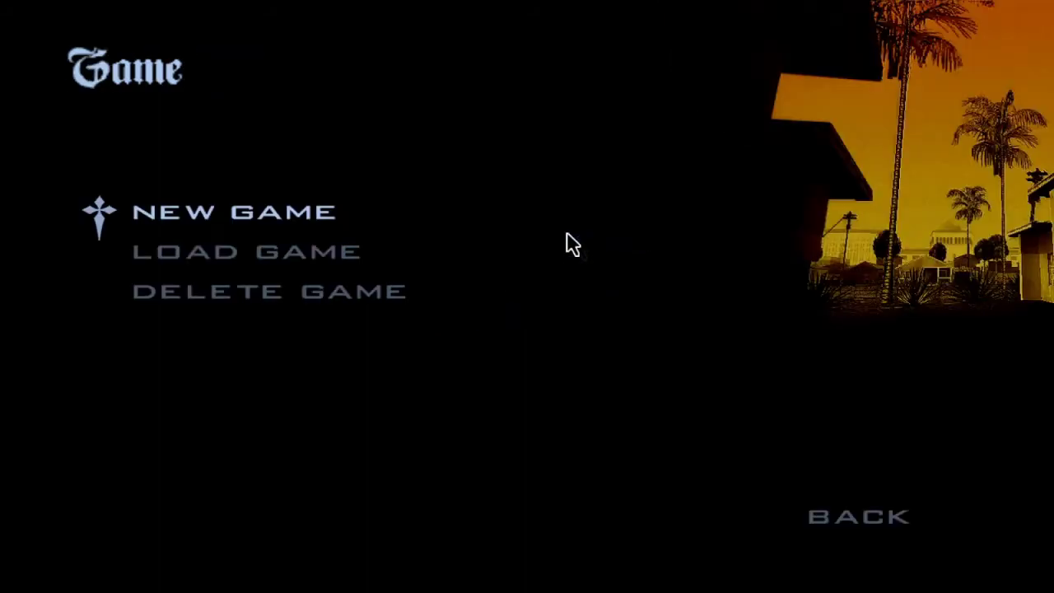
click(279, 251)
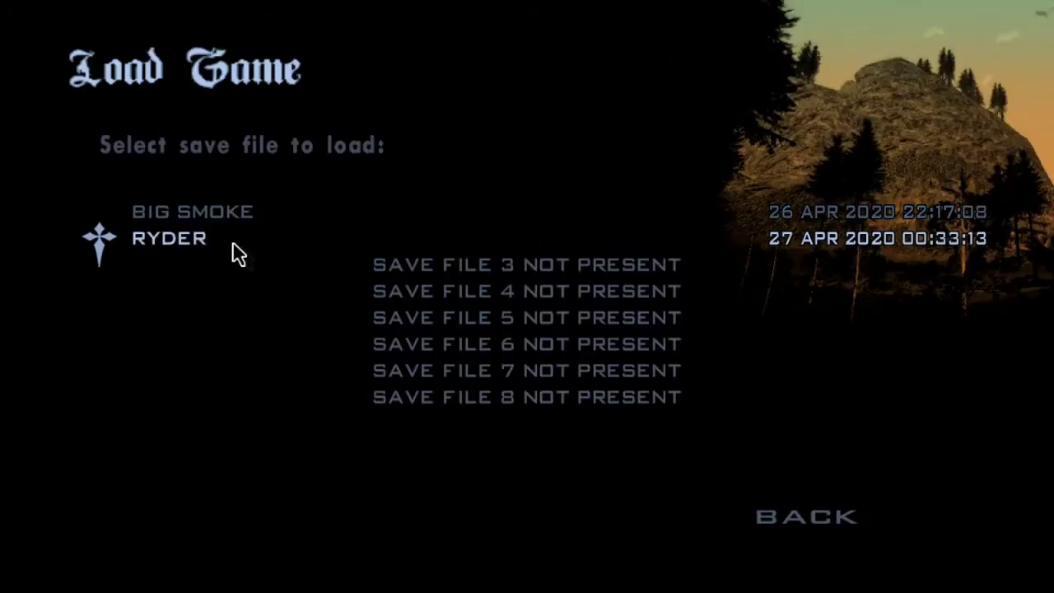
click(236, 253)
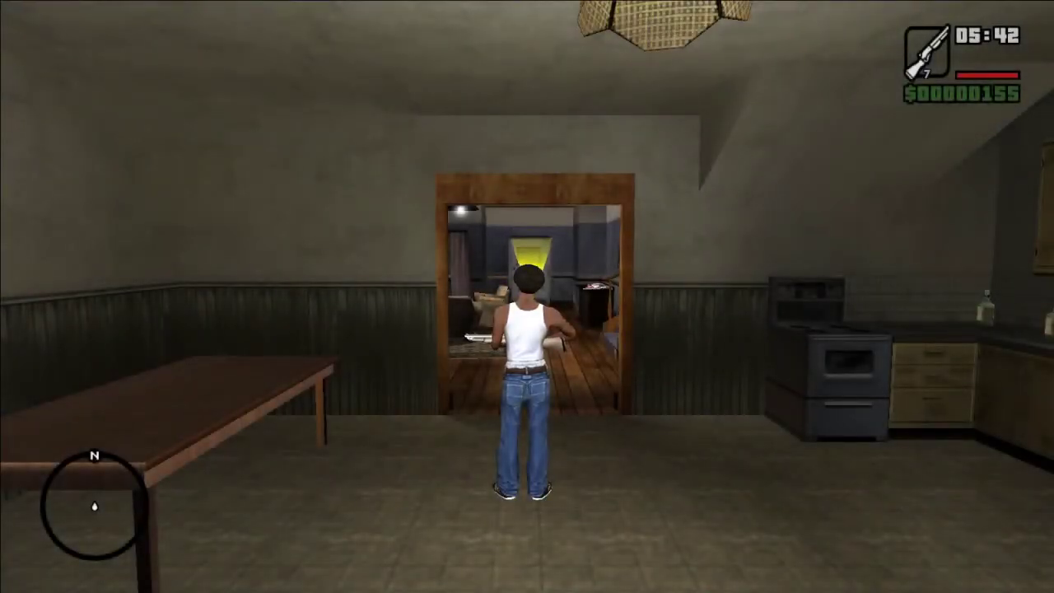
- Run CJ from the kitchen through the house, out the door and into the red garage marker
key(w)
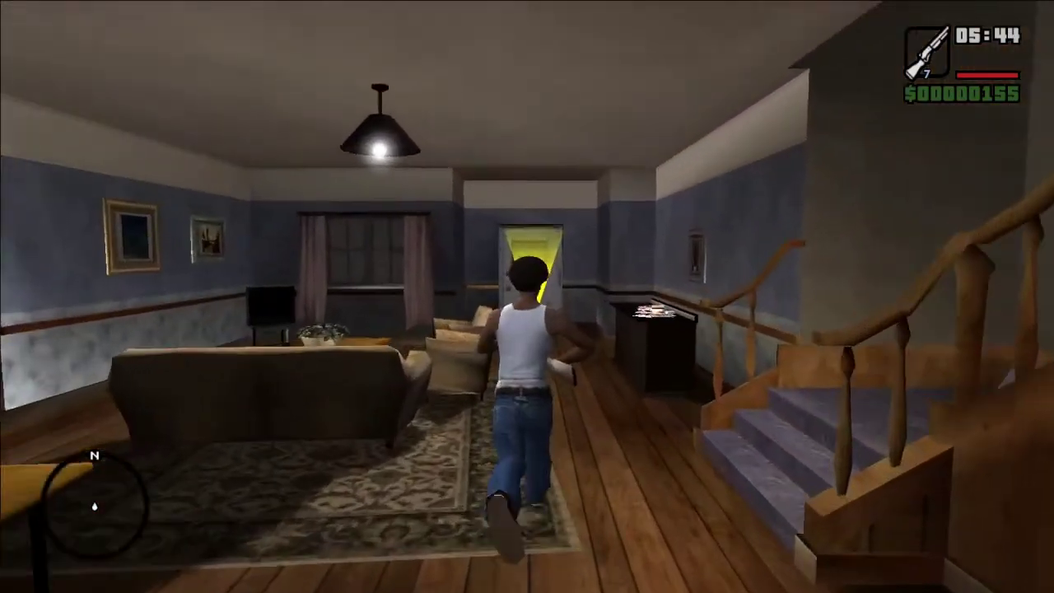
key(w)
key(ctrl)
key(w)
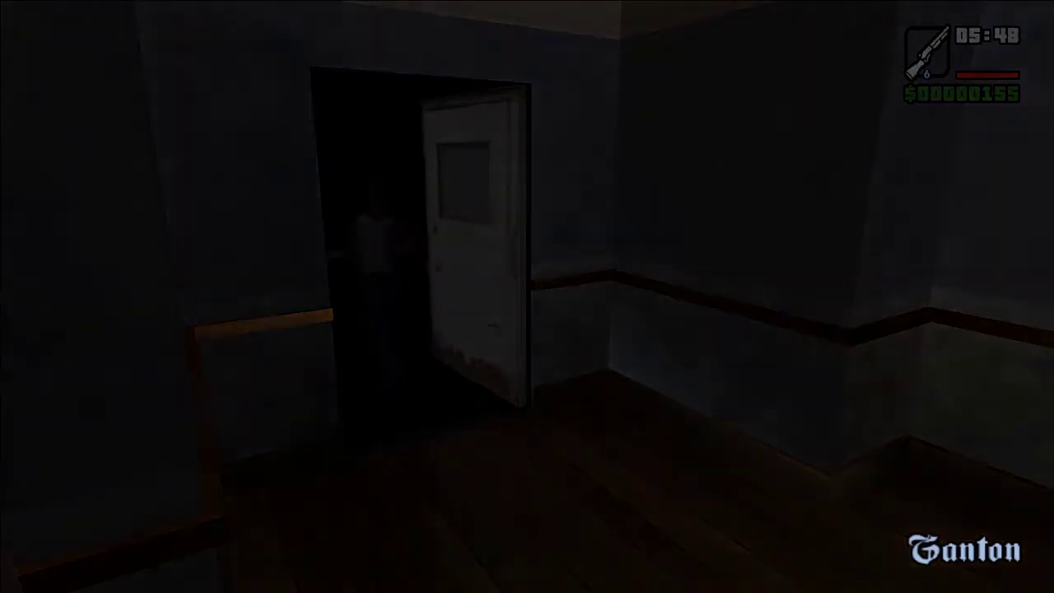
key(w)
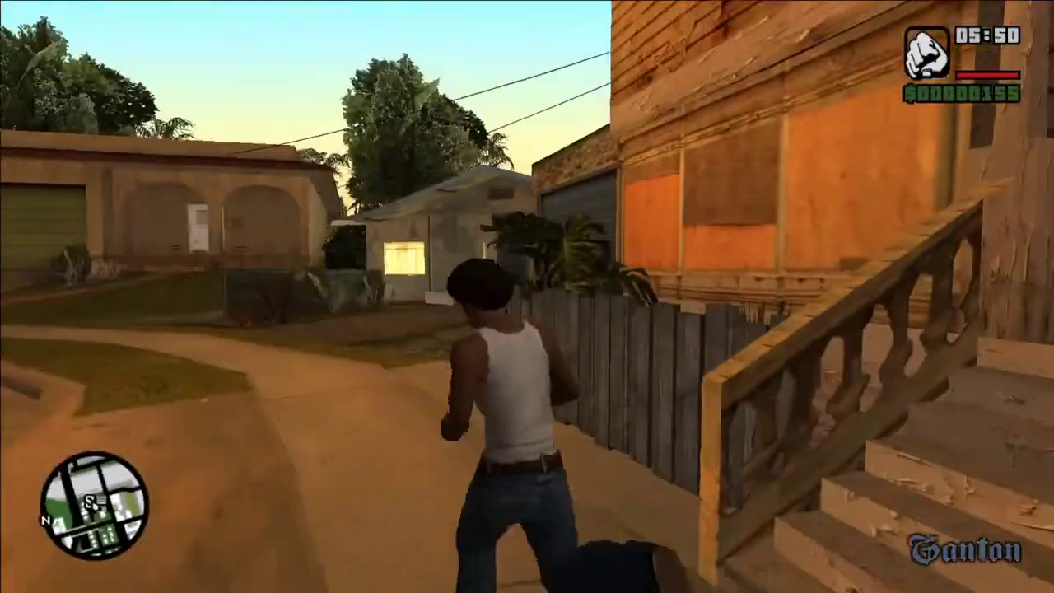
key(w)
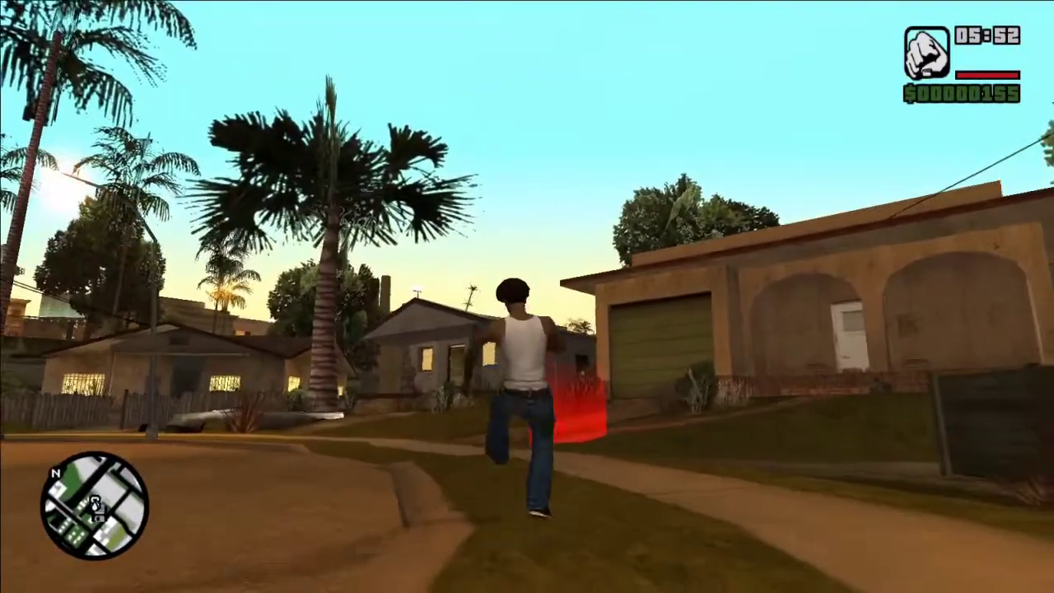
key(w)
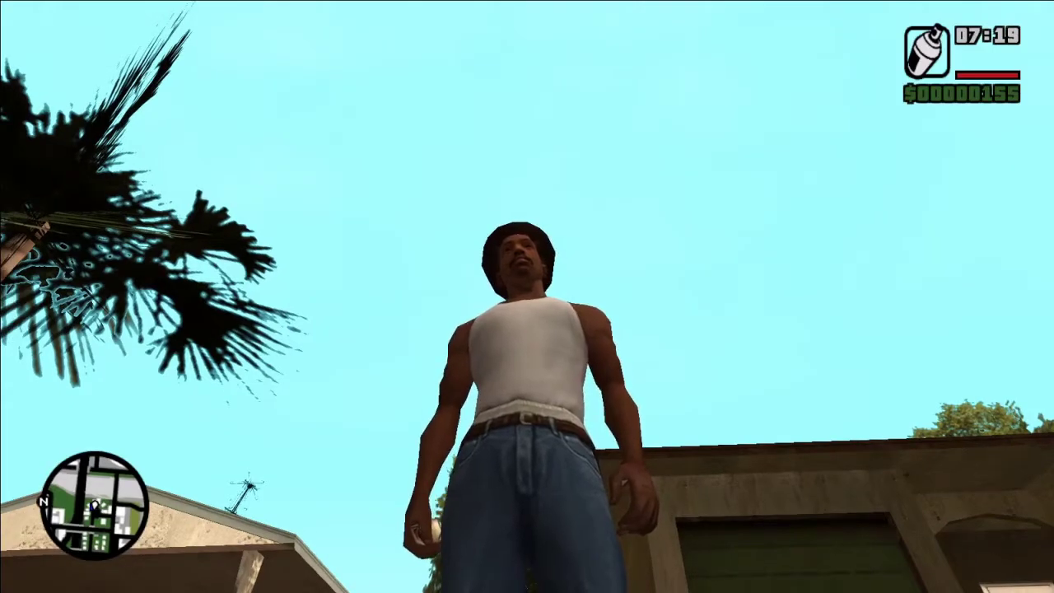
- Pause the game to bring up the Pause Menu
key(Escape)
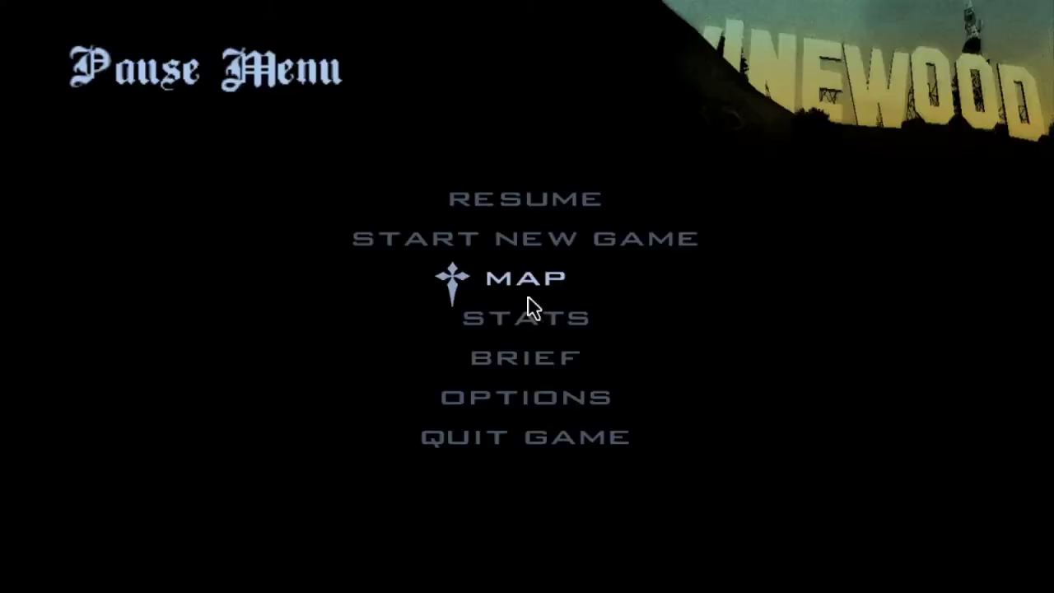